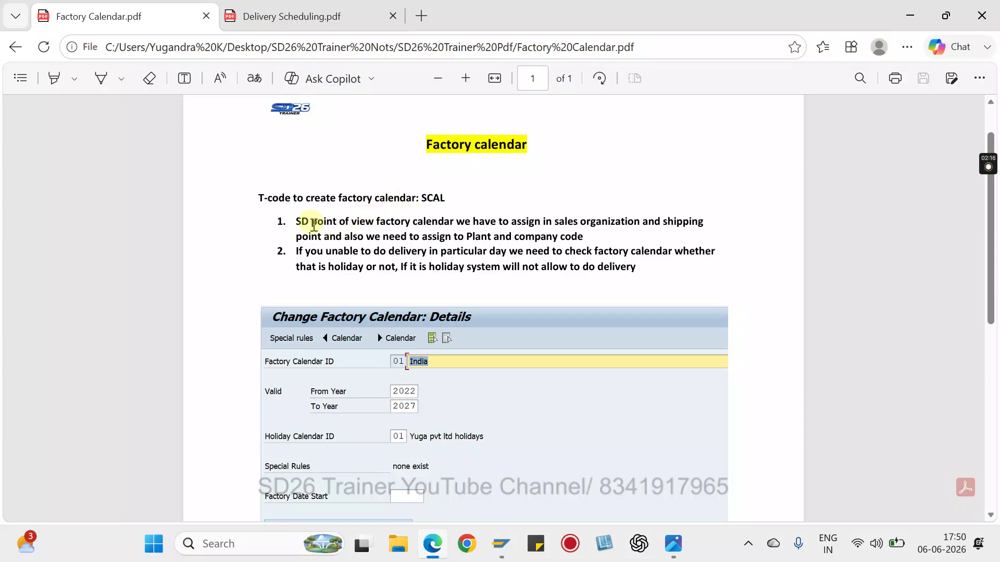
- Switch from the factory calendar PDF to SAP and run the SCAL transaction
{"action": "left_click_drag", "start_coordinate": [447, 198], "coordinate": [263, 197]}
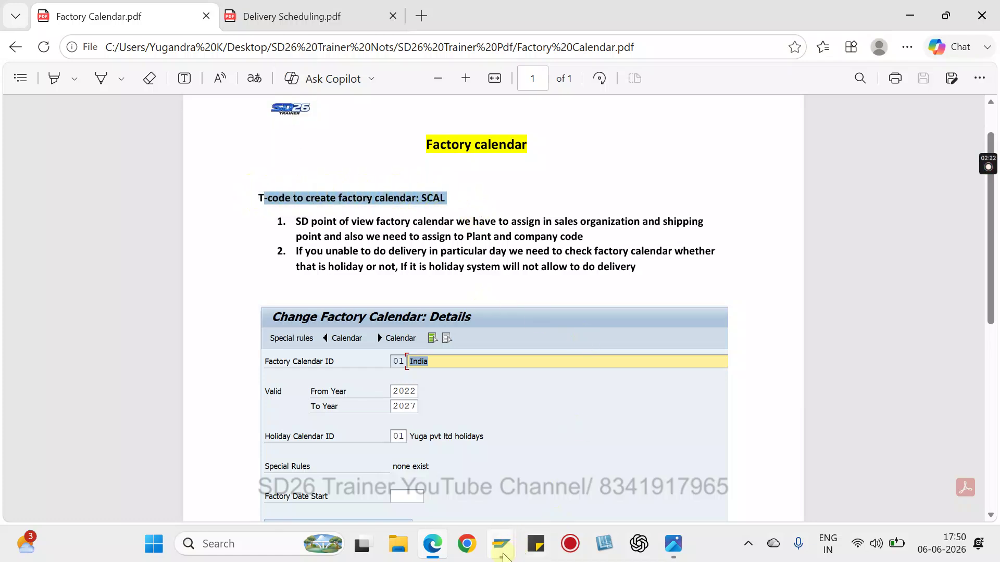
{"action": "mouse_move", "coordinate": [501, 544]}
{"action": "left_click", "coordinate": [546, 462]}
{"action": "left_click", "coordinate": [81, 38]}
{"action": "type", "text": "scal"}
{"action": "key", "text": "Return"}
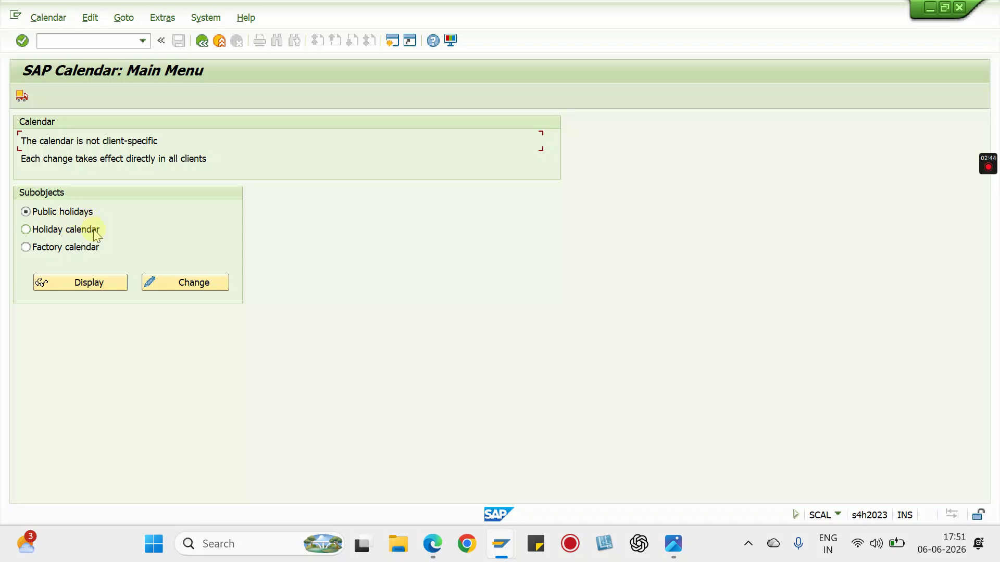
- Open the public holidays in change mode and look through the existing entries
{"action": "left_click", "coordinate": [193, 281]}
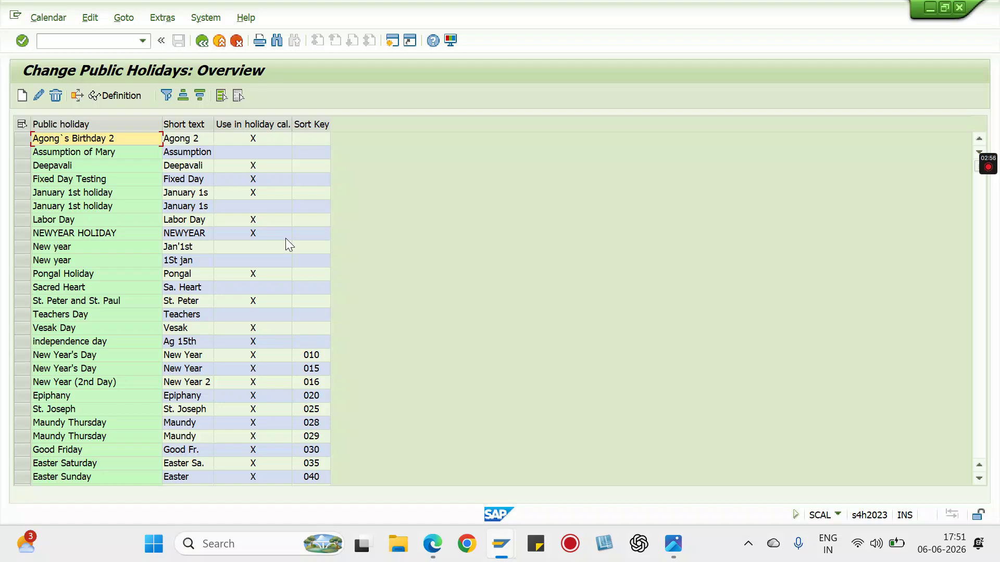
{"action": "scroll", "coordinate": [214, 411], "scroll_direction": "down", "scroll_amount": 15}
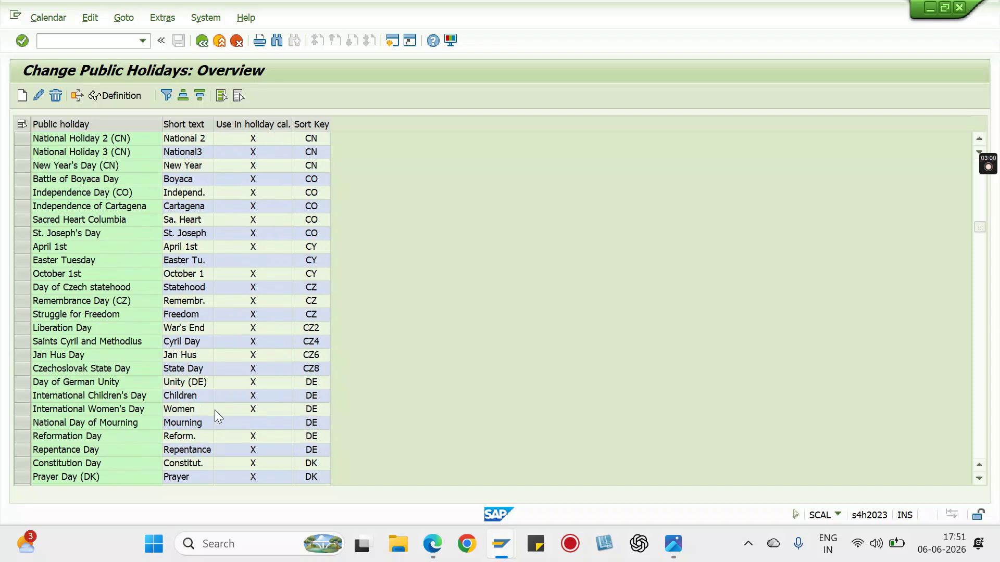
{"action": "scroll", "coordinate": [215, 411], "scroll_direction": "up", "scroll_amount": 15}
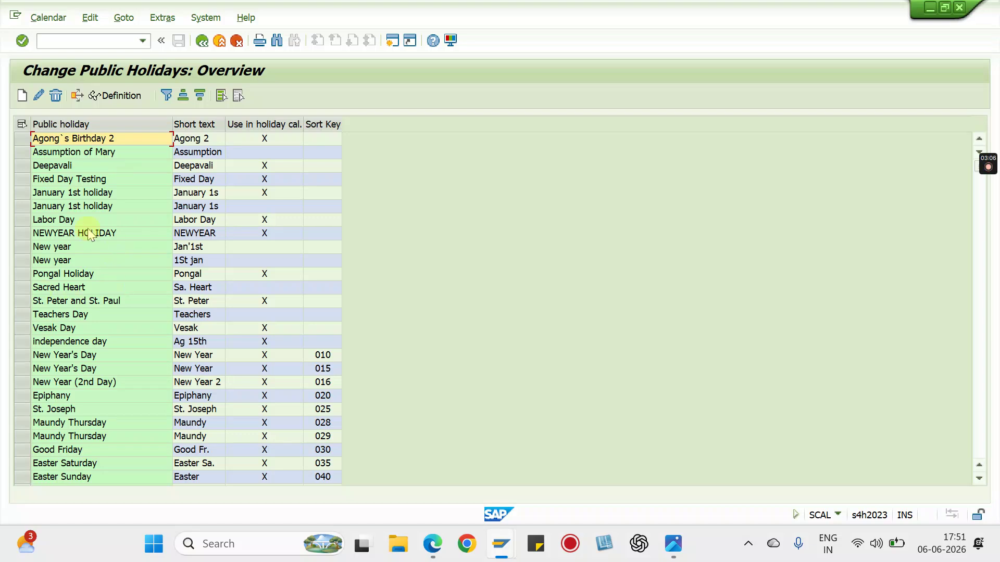
- Start a new public holiday with a fixed date, setting day 01 and month 01
{"action": "left_click", "coordinate": [22, 96]}
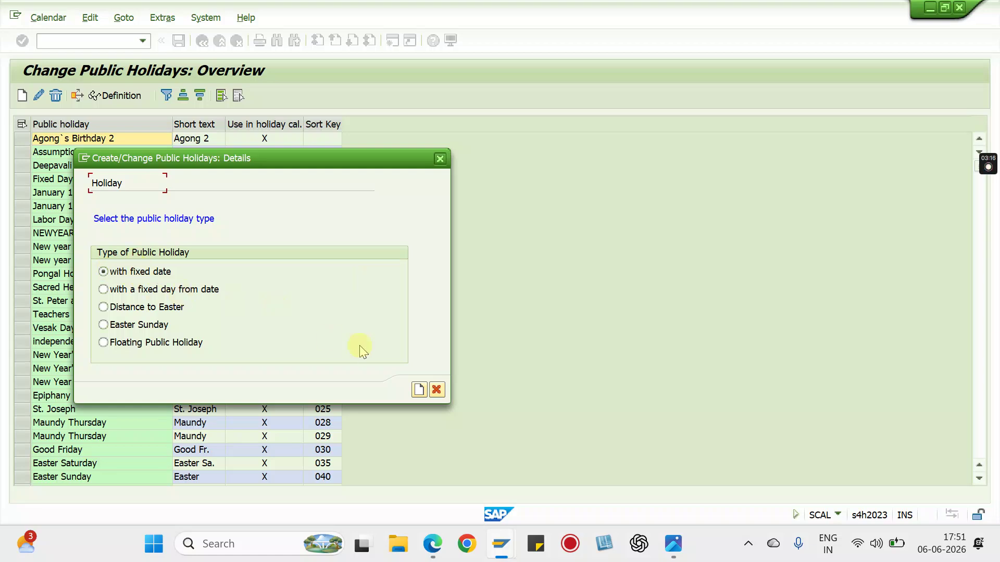
{"action": "left_click", "coordinate": [419, 391]}
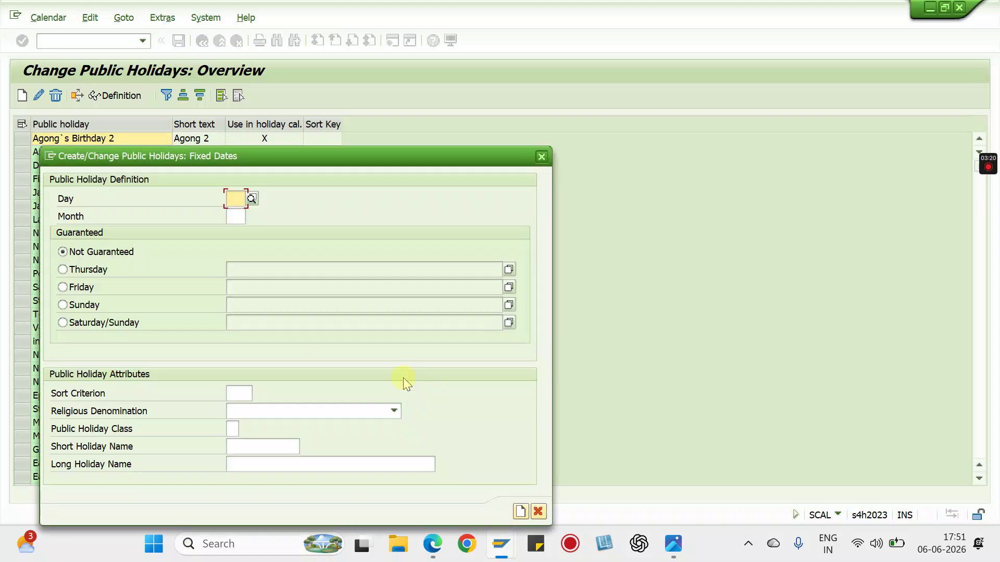
{"action": "type", "text": "01"}
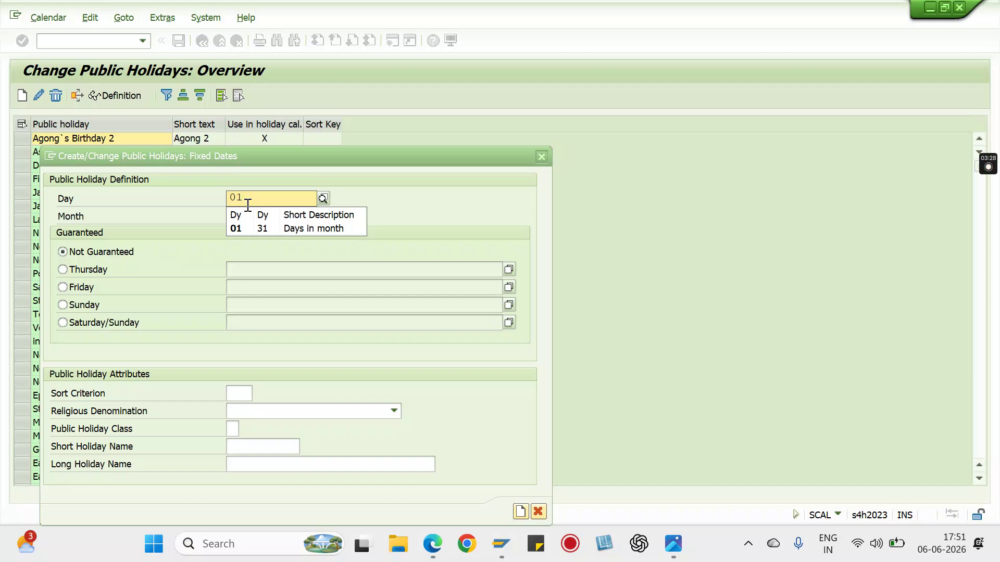
{"action": "left_click", "coordinate": [245, 215]}
{"action": "type", "text": "01"}
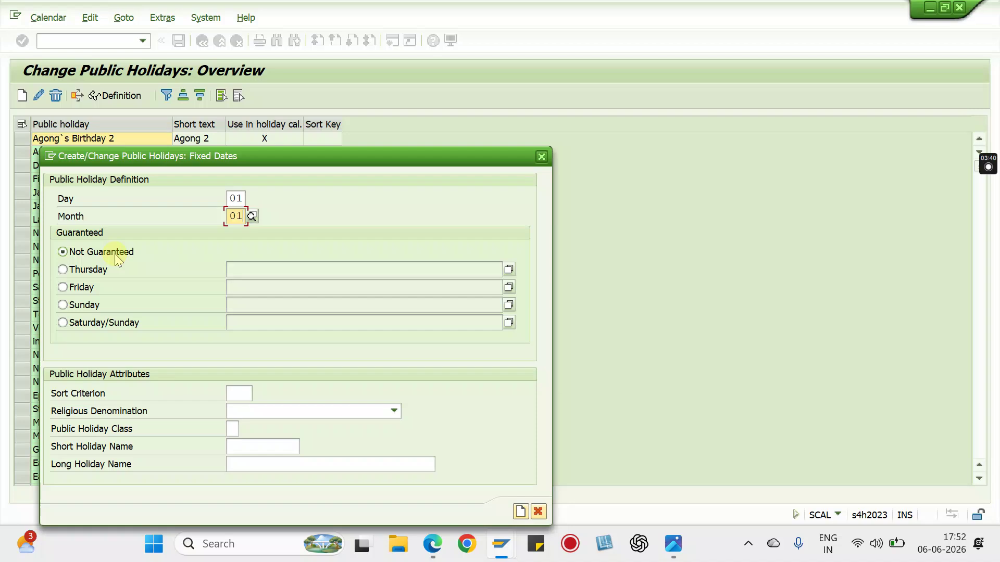
- Set the new holiday's sort criterion to 26S
{"action": "left_click", "coordinate": [234, 393]}
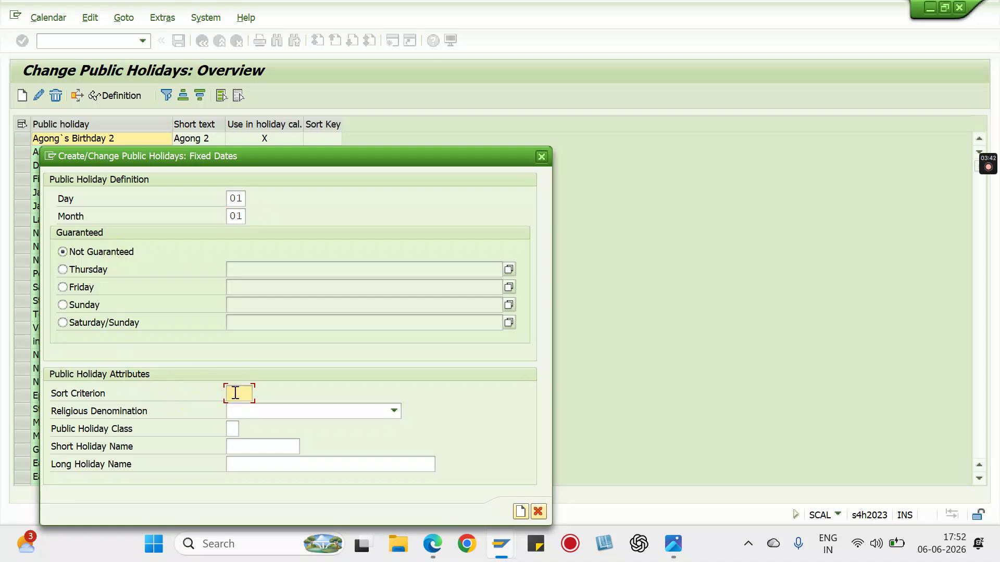
{"action": "type", "text": "26a"}
{"action": "key", "text": "BackSpace"}
{"action": "type", "text": "S"}
{"action": "left_click_drag", "start_coordinate": [255, 394], "coordinate": [215, 399]}
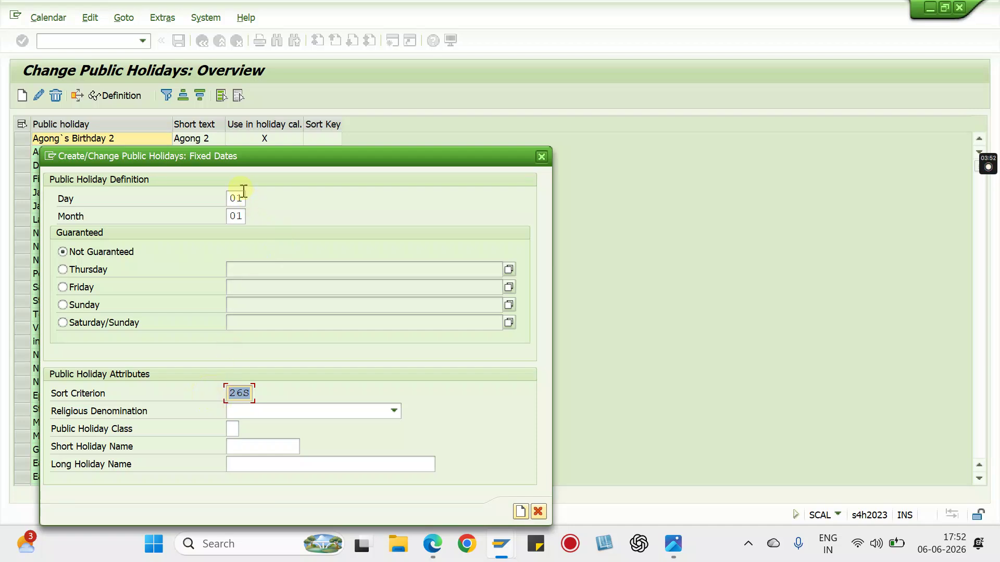
{"action": "left_click_drag", "start_coordinate": [253, 395], "coordinate": [198, 392]}
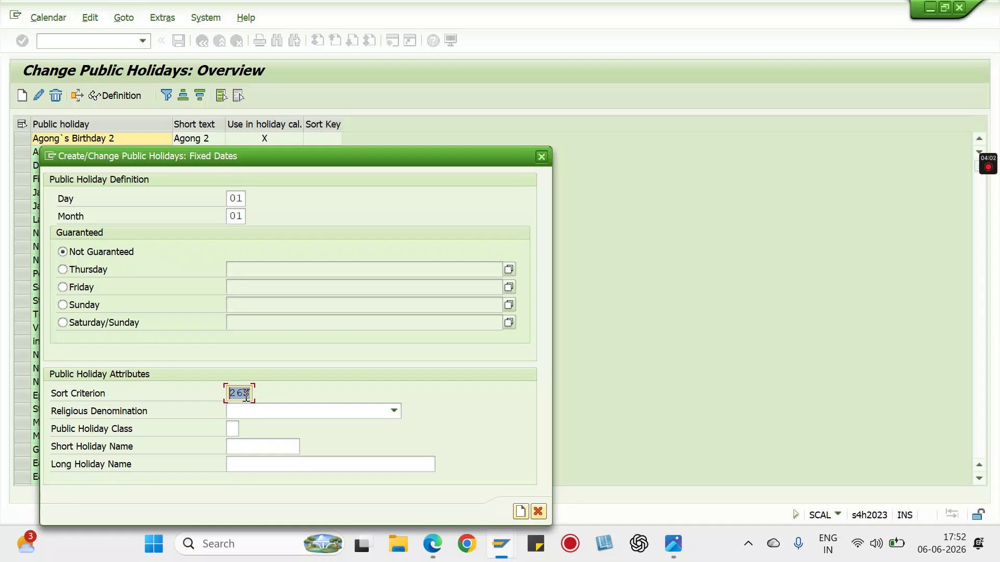
- Look through the available religious denomination options for the holiday and leave the field empty
{"action": "left_click", "coordinate": [326, 411]}
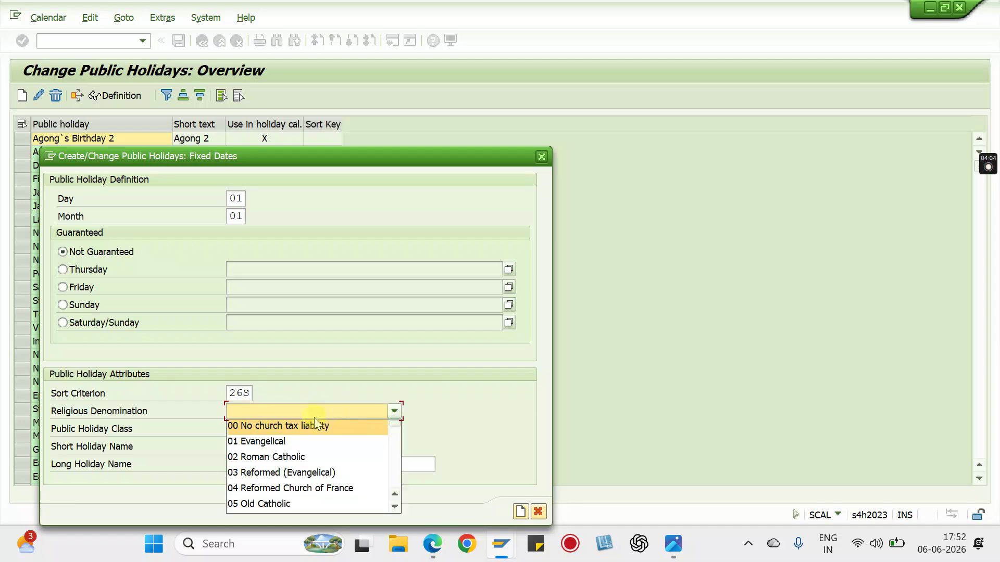
{"action": "scroll", "coordinate": [293, 511], "scroll_direction": "down", "scroll_amount": 1}
{"action": "scroll", "coordinate": [293, 511], "scroll_direction": "down", "scroll_amount": 5}
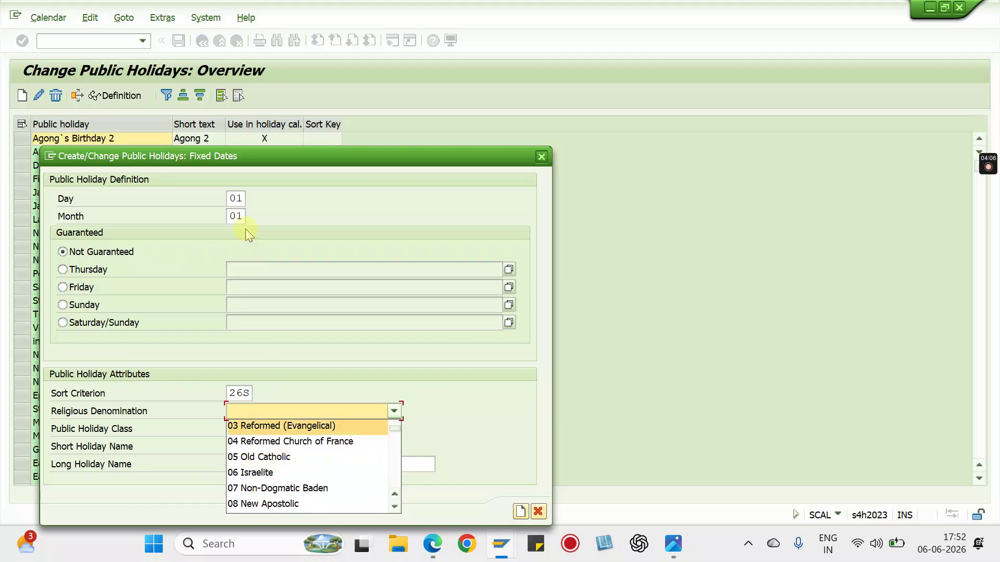
{"action": "scroll", "coordinate": [277, 493], "scroll_direction": "down", "scroll_amount": 7}
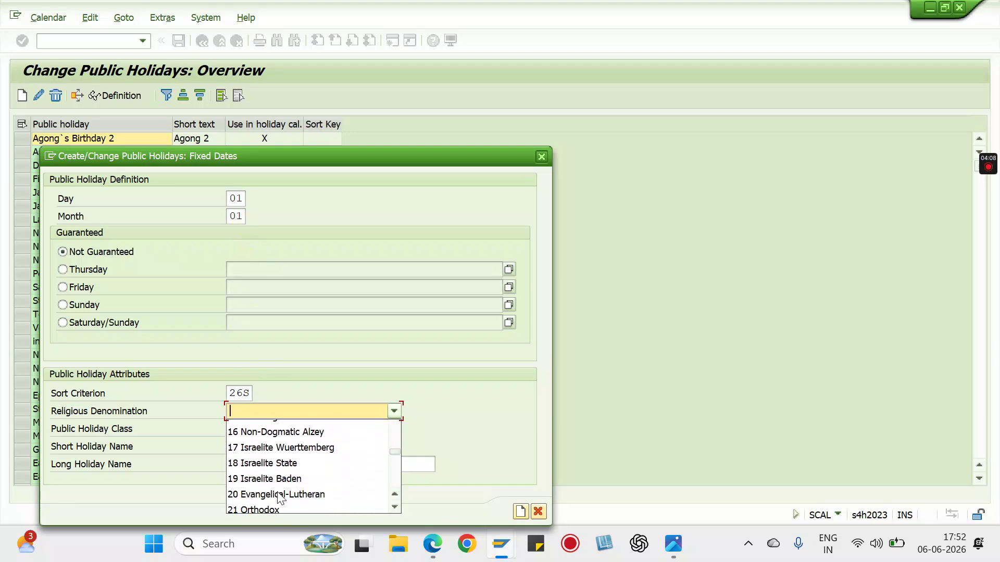
{"action": "scroll", "coordinate": [286, 476], "scroll_direction": "down", "scroll_amount": 6}
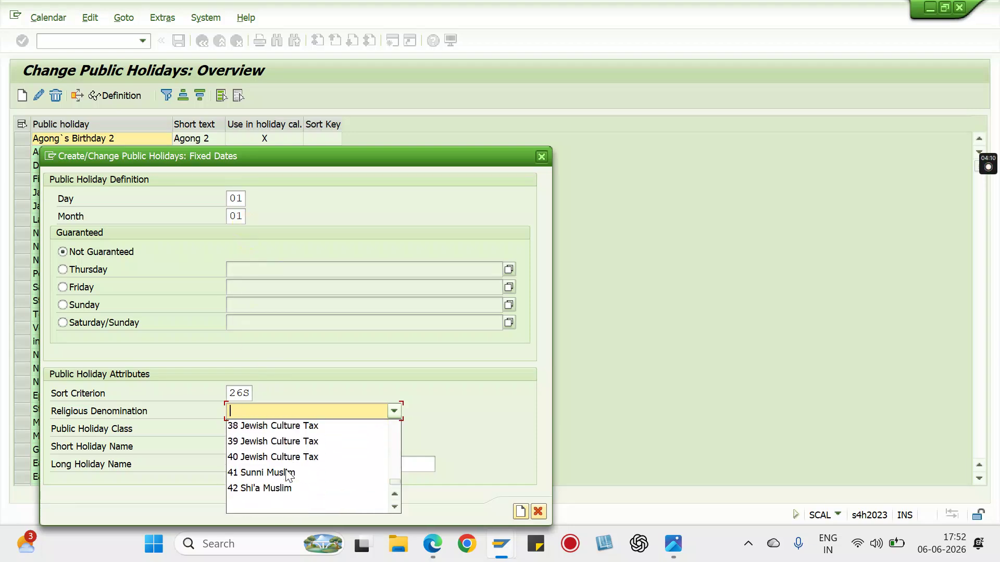
{"action": "scroll", "coordinate": [286, 475], "scroll_direction": "up", "scroll_amount": 15}
{"action": "scroll", "coordinate": [286, 474], "scroll_direction": "up", "scroll_amount": 2}
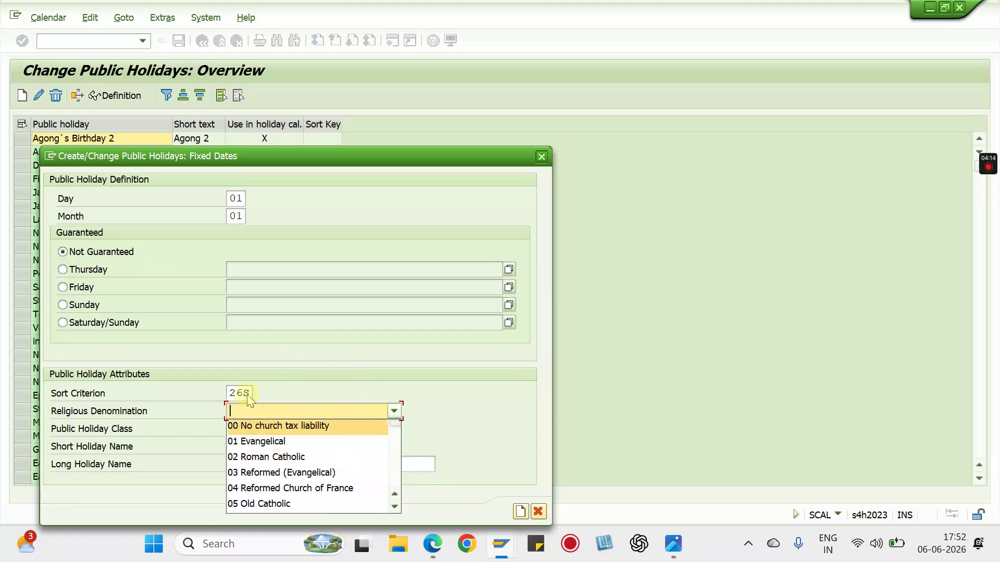
{"action": "scroll", "coordinate": [302, 478], "scroll_direction": "down", "scroll_amount": 2}
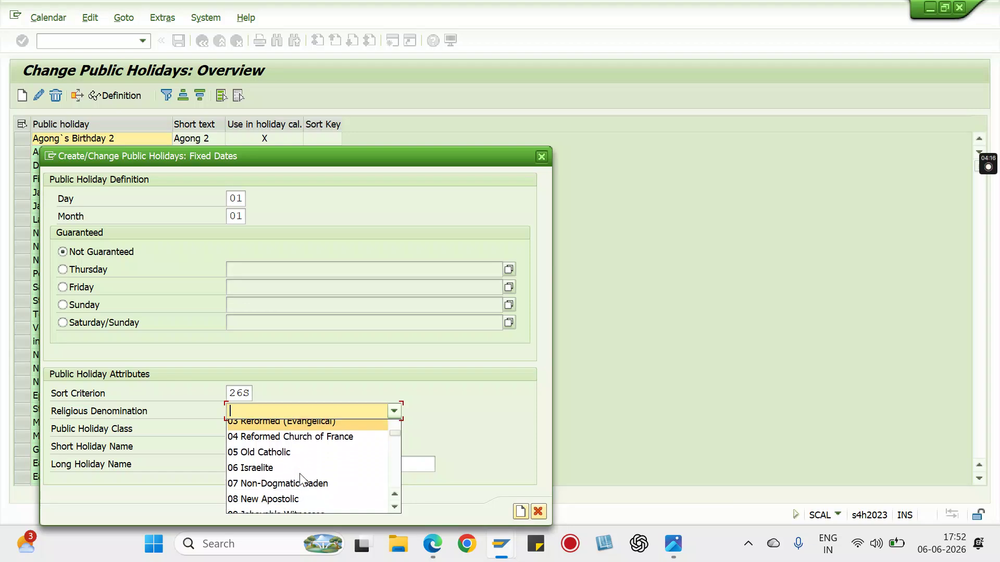
{"action": "scroll", "coordinate": [302, 479], "scroll_direction": "down", "scroll_amount": 1}
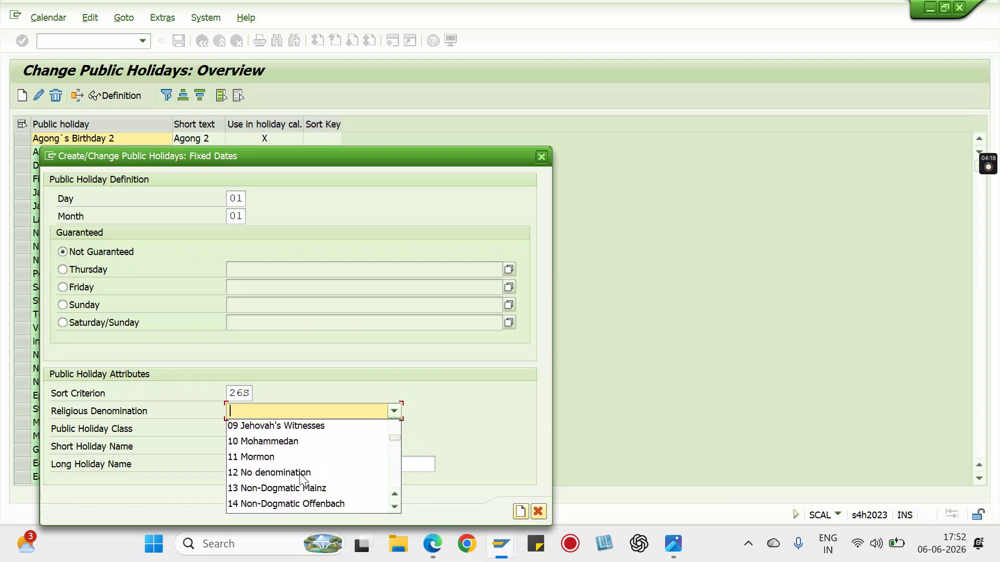
{"action": "scroll", "coordinate": [307, 475], "scroll_direction": "down", "scroll_amount": 2}
{"action": "scroll", "coordinate": [319, 472], "scroll_direction": "down", "scroll_amount": 3}
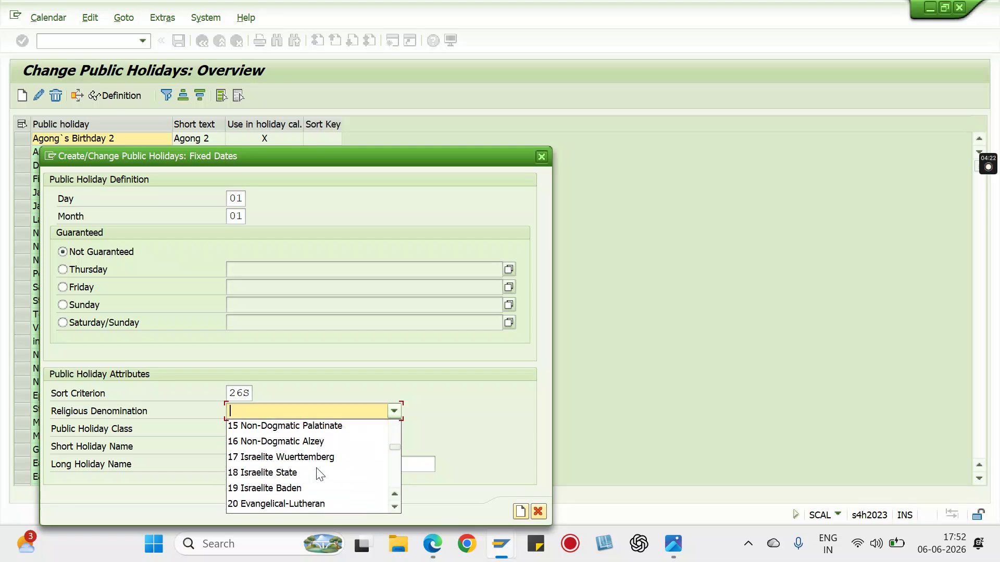
{"action": "scroll", "coordinate": [320, 475], "scroll_direction": "down", "scroll_amount": 4}
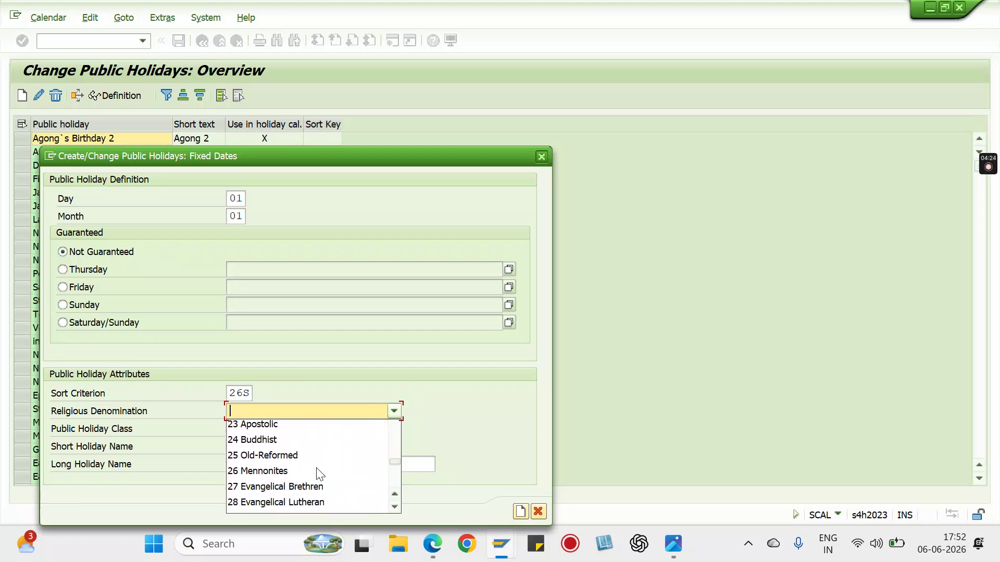
{"action": "scroll", "coordinate": [317, 474], "scroll_direction": "down", "scroll_amount": 2}
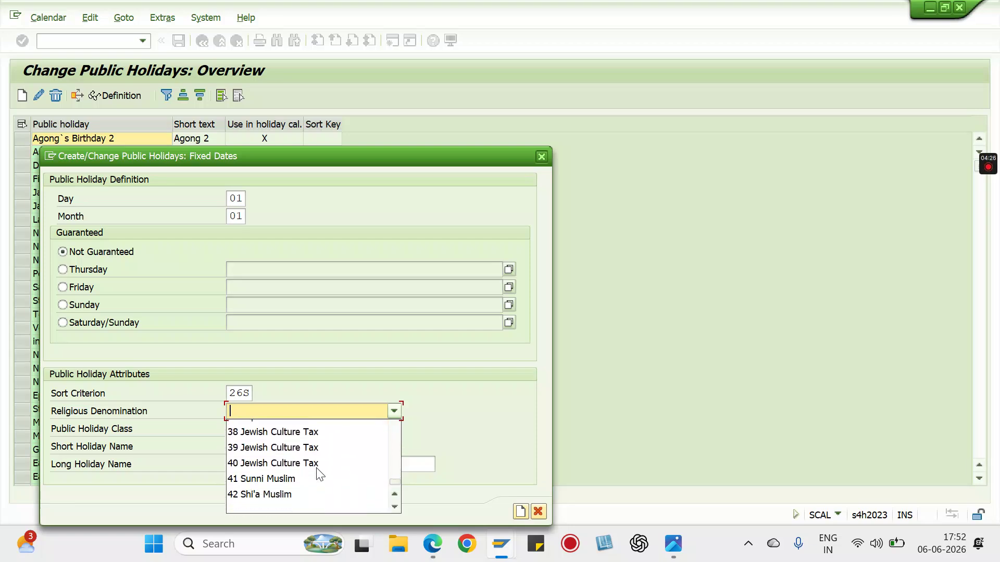
{"action": "left_click", "coordinate": [459, 445]}
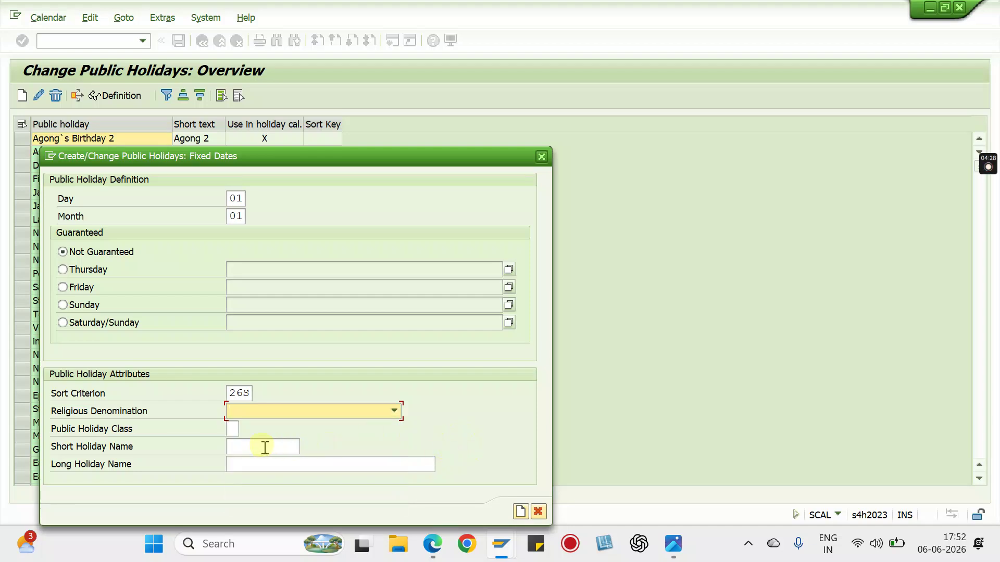
- Review the possible public holiday classes and their customer-specific number range without choosing one
{"action": "left_click", "coordinate": [230, 428]}
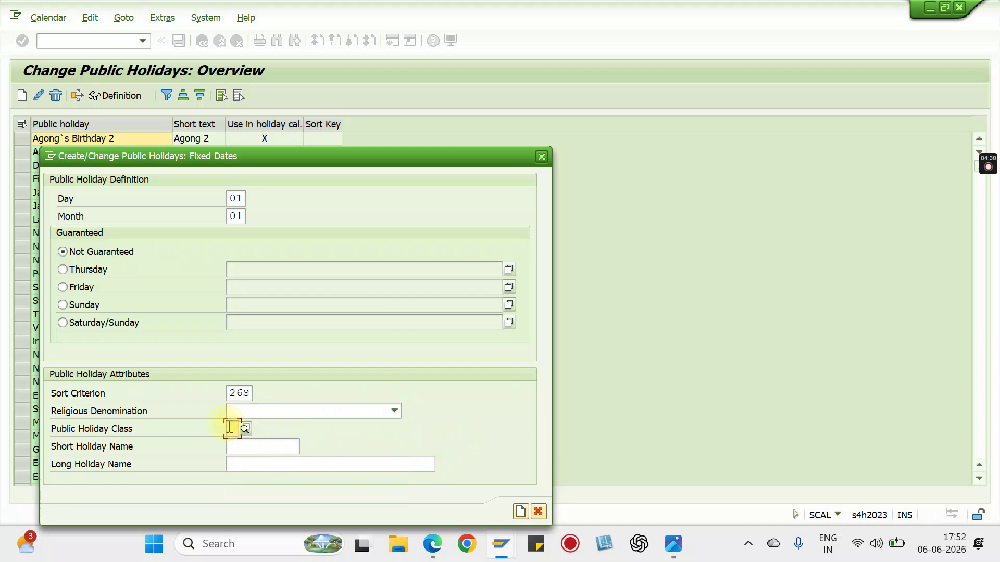
{"action": "left_click", "coordinate": [245, 428]}
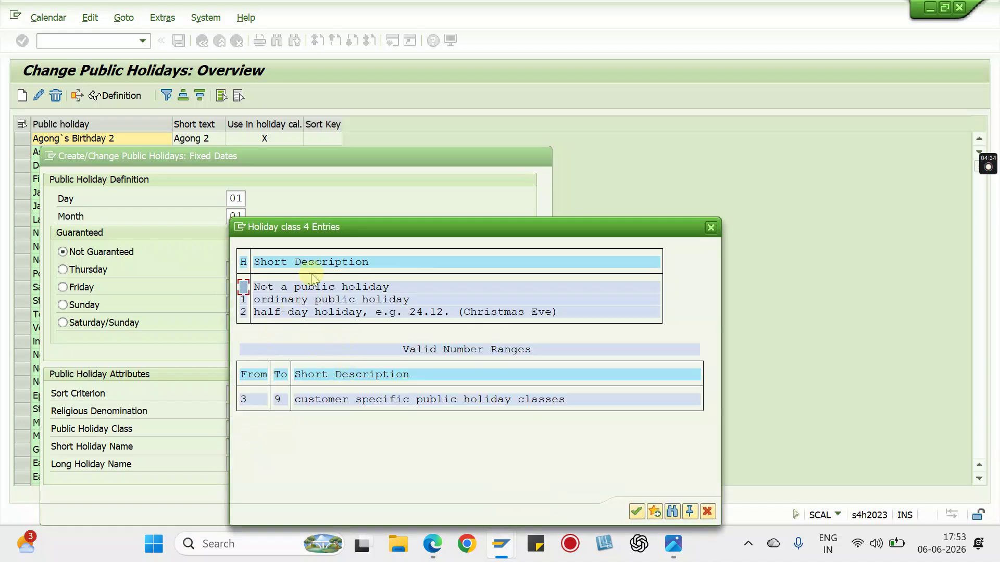
{"action": "left_click", "coordinate": [285, 291]}
{"action": "left_click", "coordinate": [320, 301]}
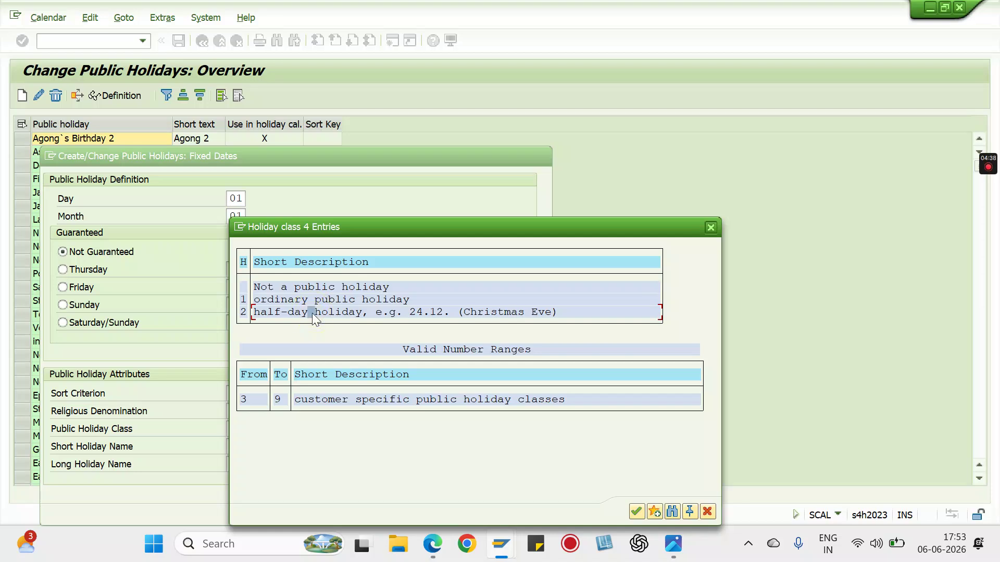
{"action": "left_click", "coordinate": [346, 401]}
{"action": "left_click", "coordinate": [711, 227]}
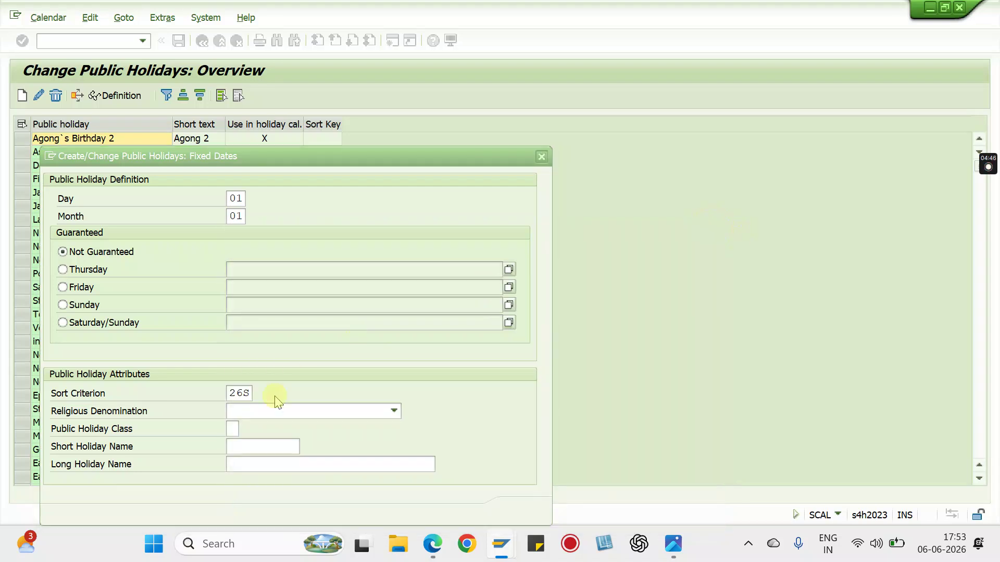
- Name the holiday "January 1s" (short) and "January 1st holiday" (long), then create it and accept the transport note
{"action": "left_click", "coordinate": [265, 441]}
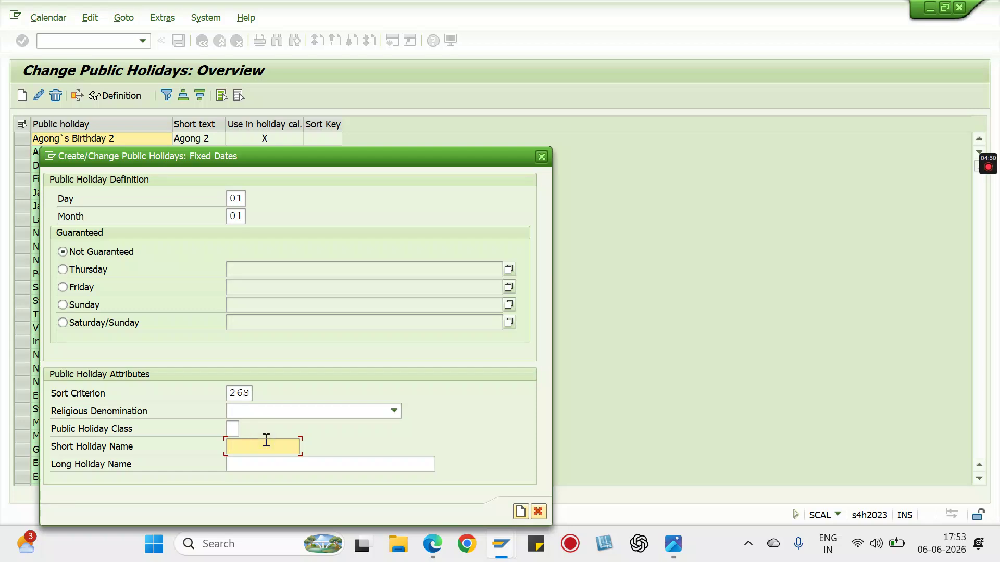
{"action": "type", "text": "J"}
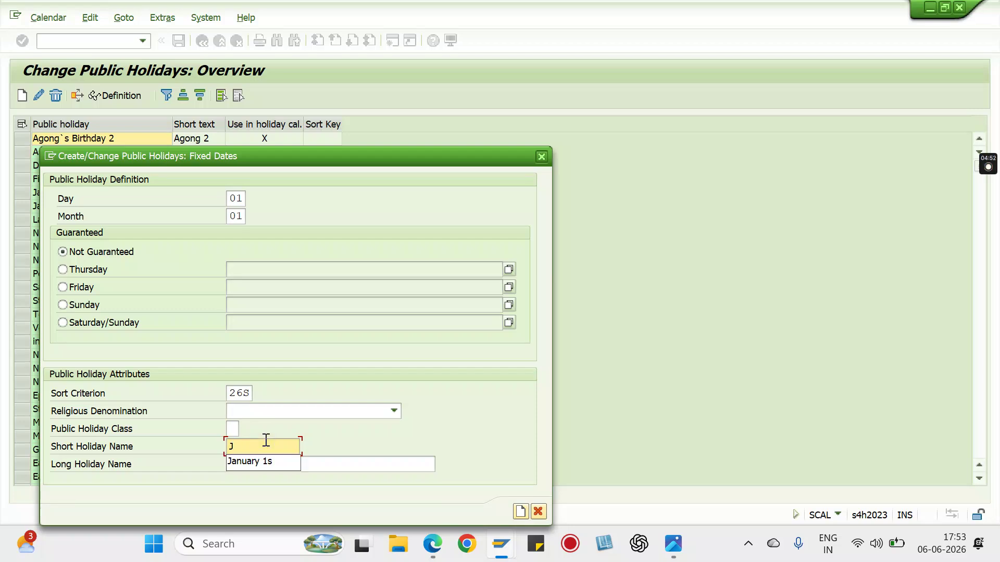
{"action": "key", "text": "Down"}
{"action": "key", "text": "Return"}
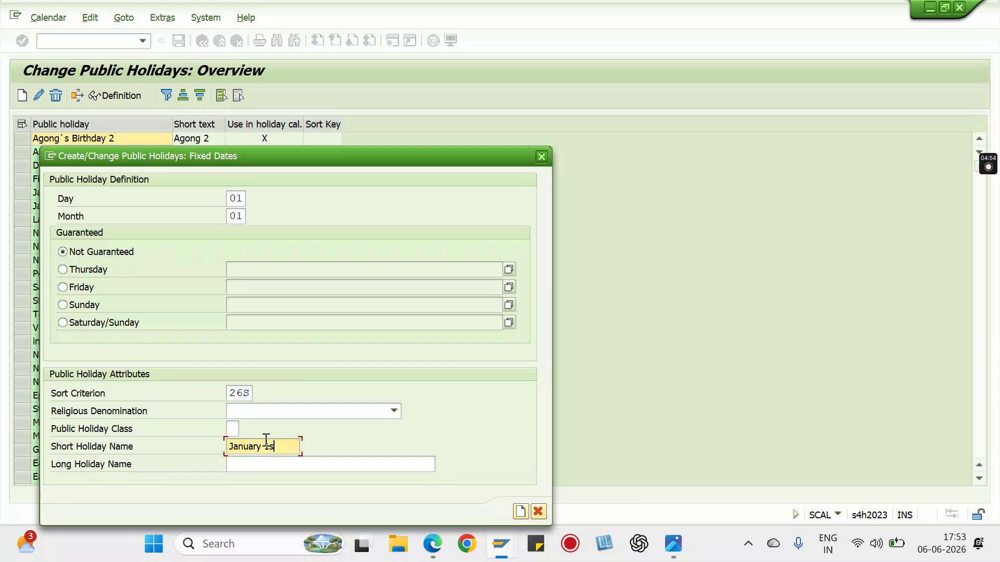
{"action": "key", "text": "Tab"}
{"action": "type", "text": "J"}
{"action": "key", "text": "Down"}
{"action": "key", "text": "Return"}
{"action": "key", "text": "Return"}
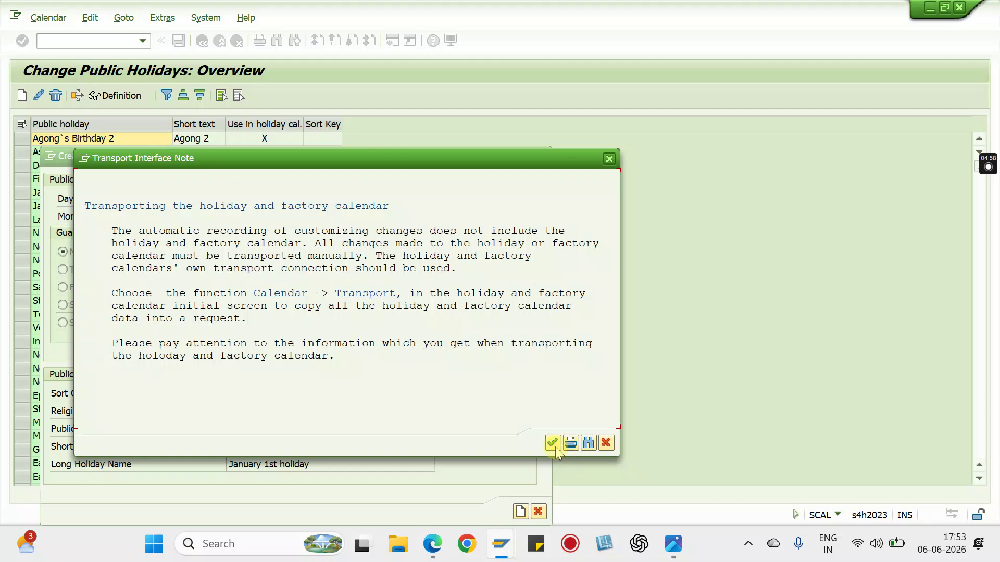
{"action": "left_click", "coordinate": [553, 443]}
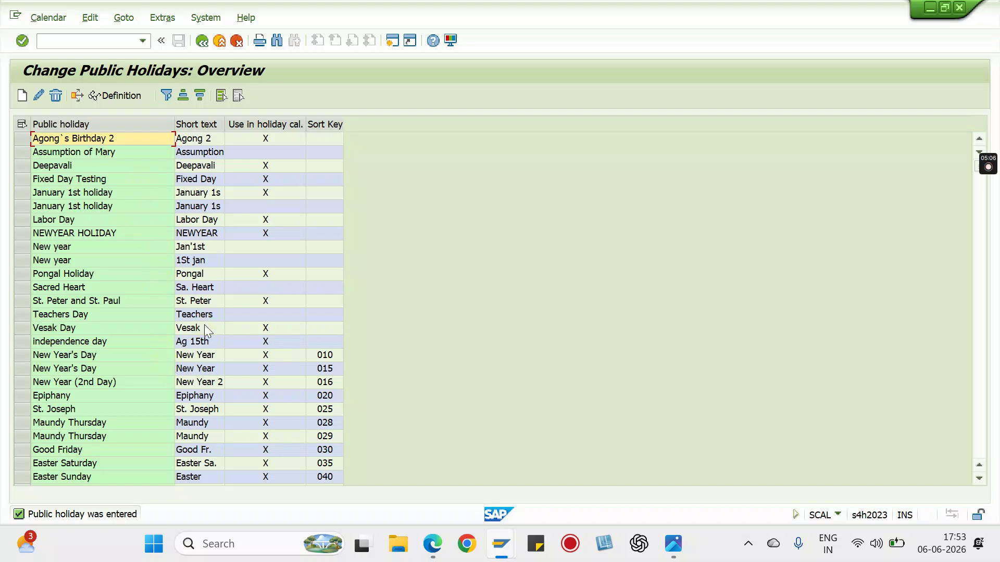
- Filter the public holidays overview by sort key 26S
{"action": "left_click", "coordinate": [325, 125]}
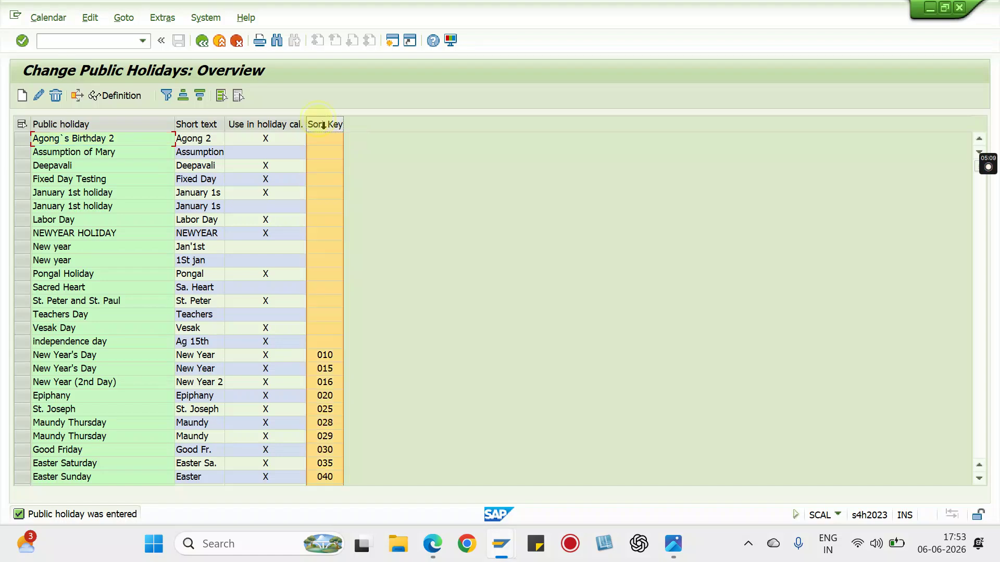
{"action": "left_click", "coordinate": [166, 95]}
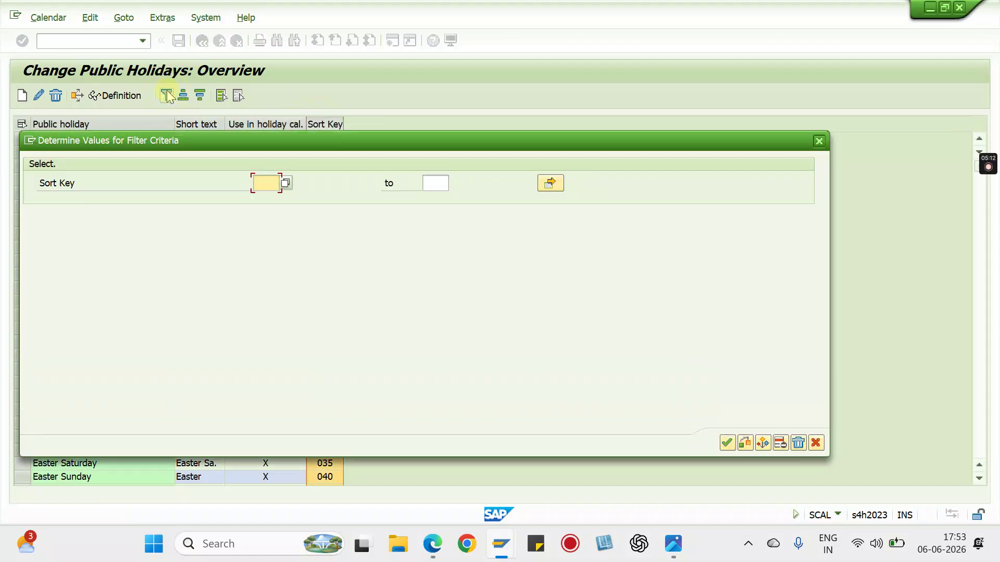
{"action": "type", "text": "26S"}
{"action": "key", "text": "Return"}
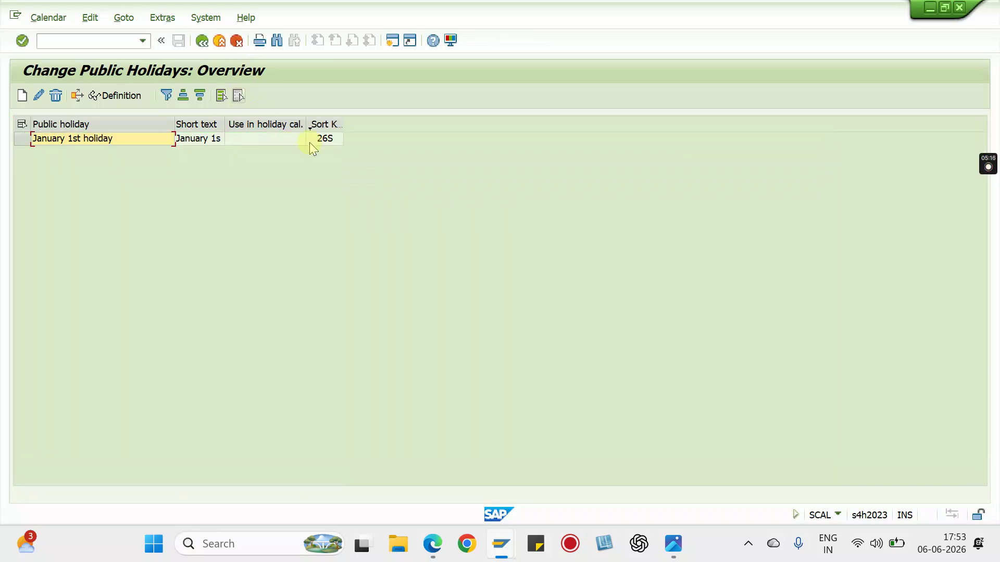
- Start a new public holiday with fixed date and set its day to 26 and month to 01
{"action": "left_click", "coordinate": [23, 99]}
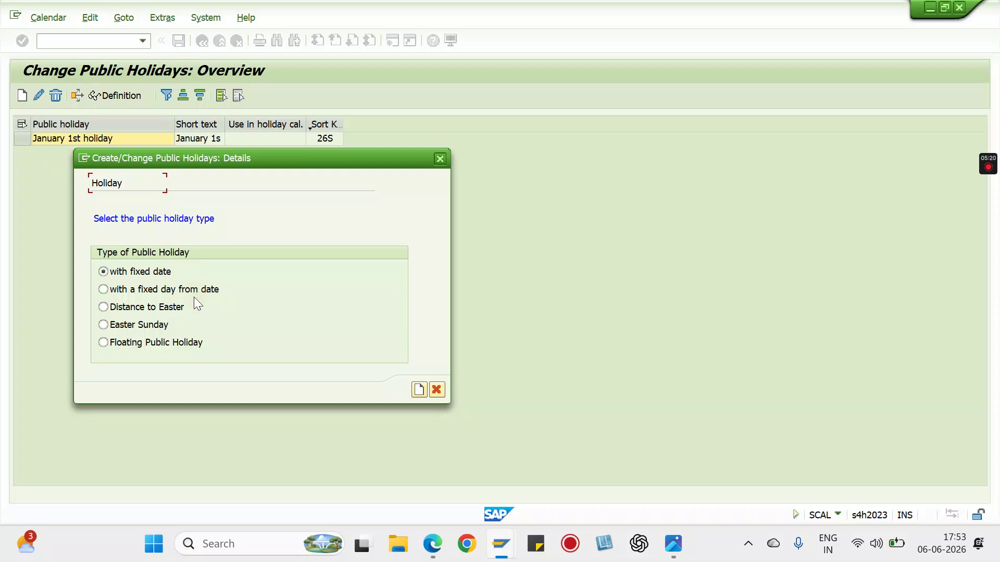
{"action": "left_click", "coordinate": [419, 390]}
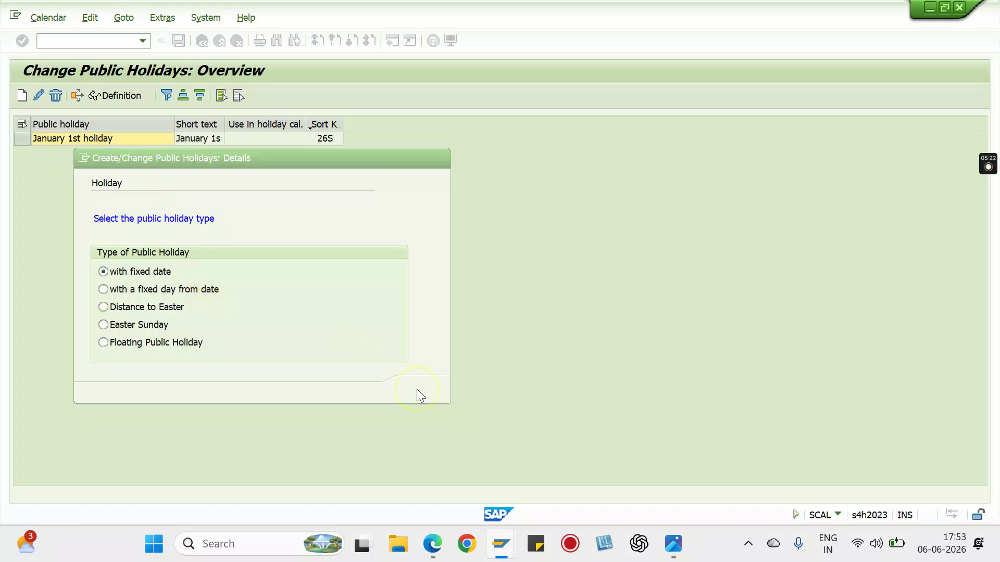
{"action": "type", "text": "26"}
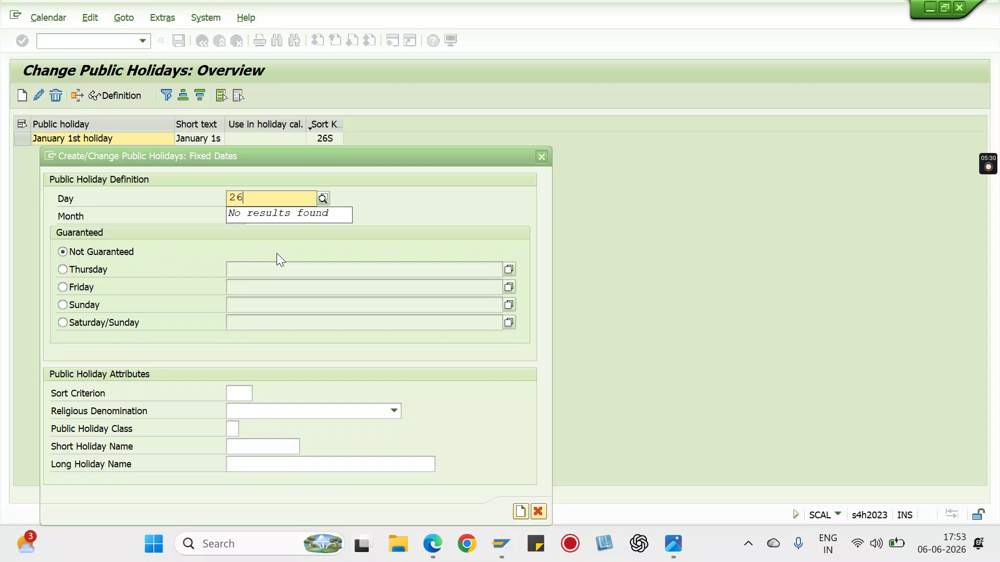
{"action": "left_click", "coordinate": [236, 217]}
{"action": "type", "text": "01"}
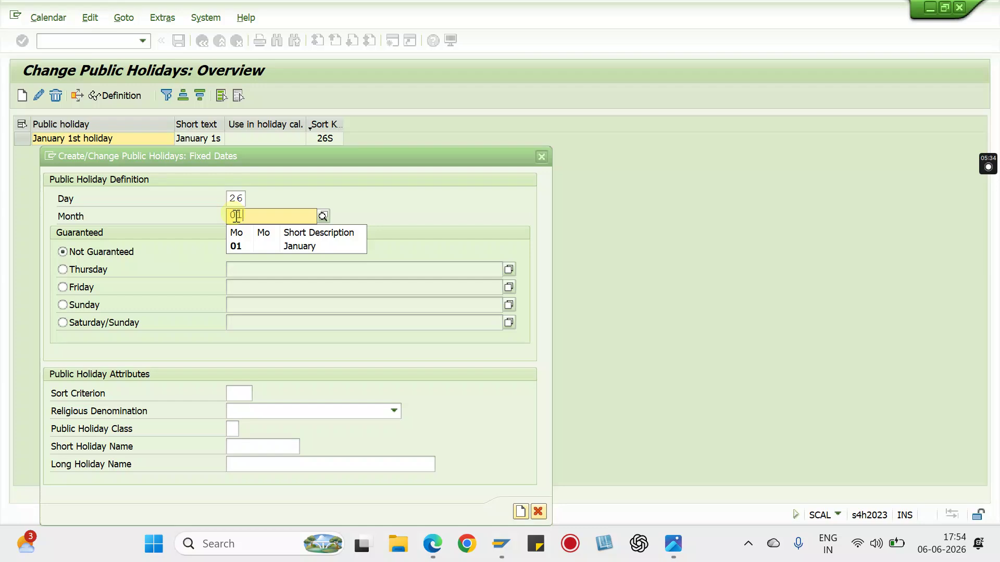
{"action": "key", "text": "Return"}
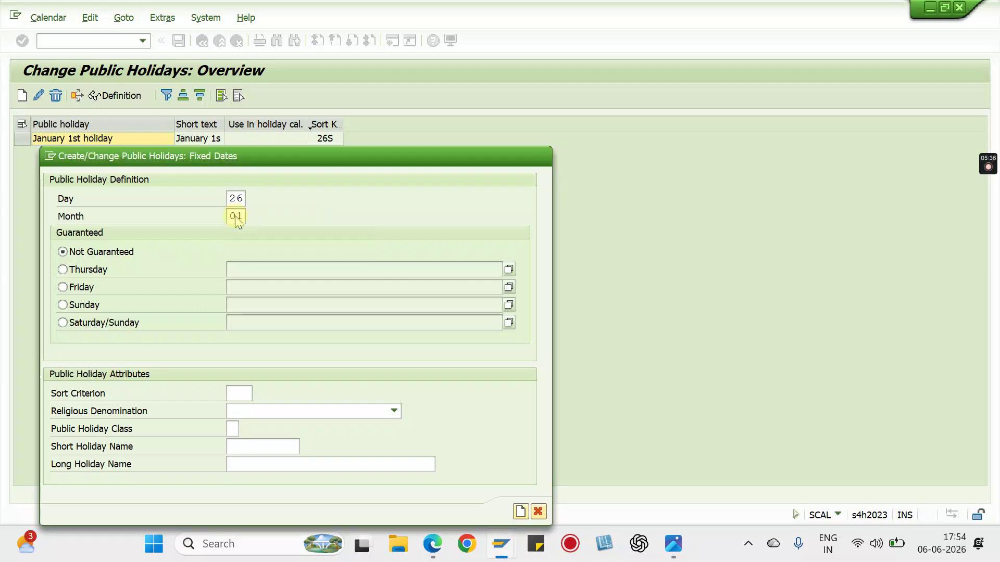
{"action": "key", "text": "Return"}
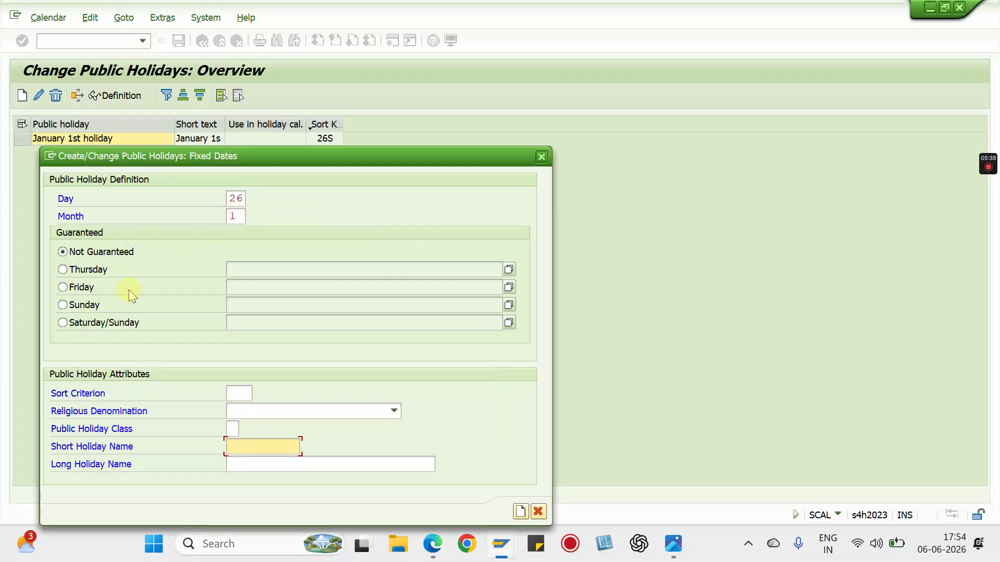
- Set the sort criterion of the 26 January holiday to 26S and dismiss the missing short text error
{"action": "left_click", "coordinate": [238, 396]}
{"action": "type", "text": "26S"}
{"action": "key", "text": "Down"}
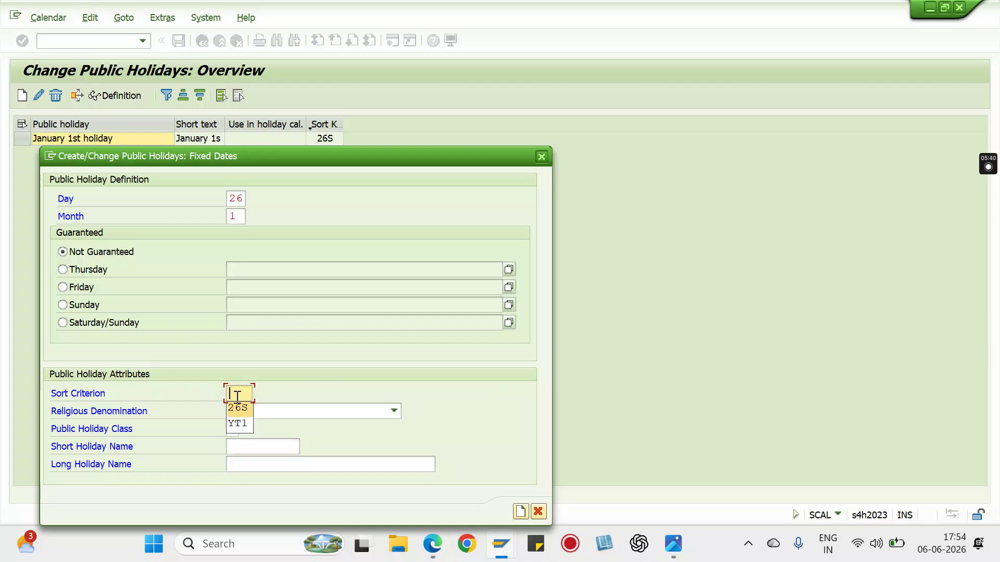
{"action": "key", "text": "Return"}
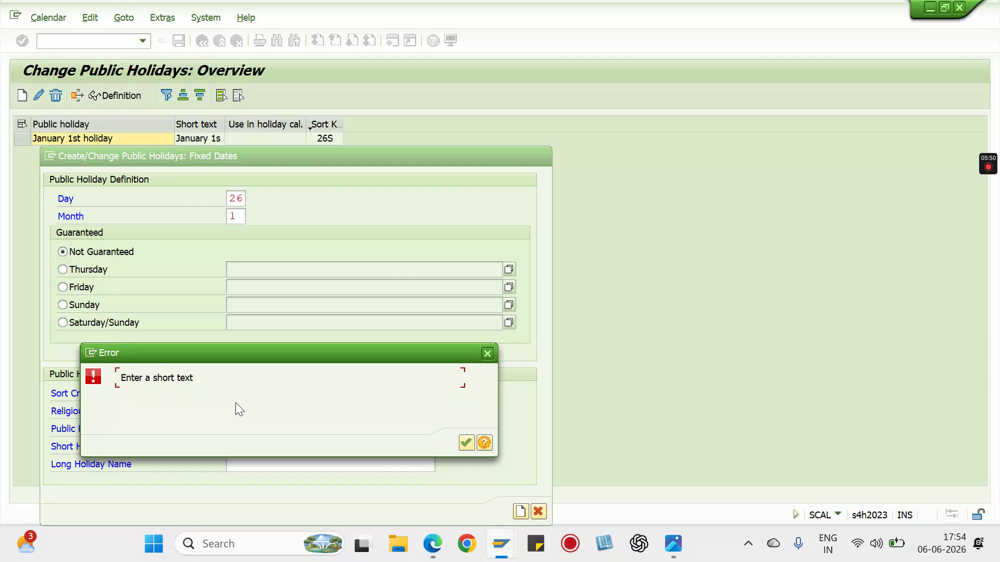
{"action": "key", "text": "Return"}
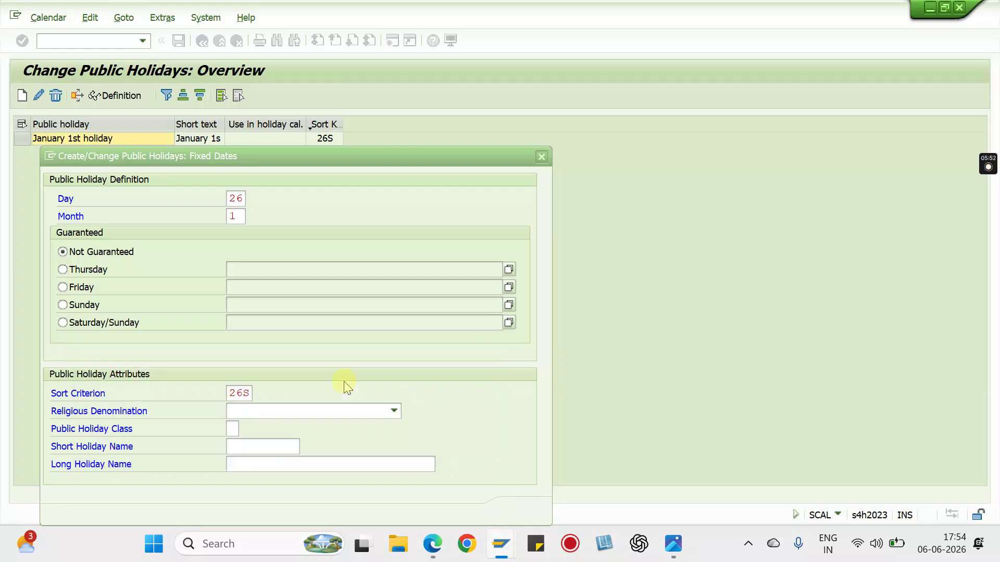
- Enter "Republic" as the short holiday name
{"action": "left_click", "coordinate": [244, 441]}
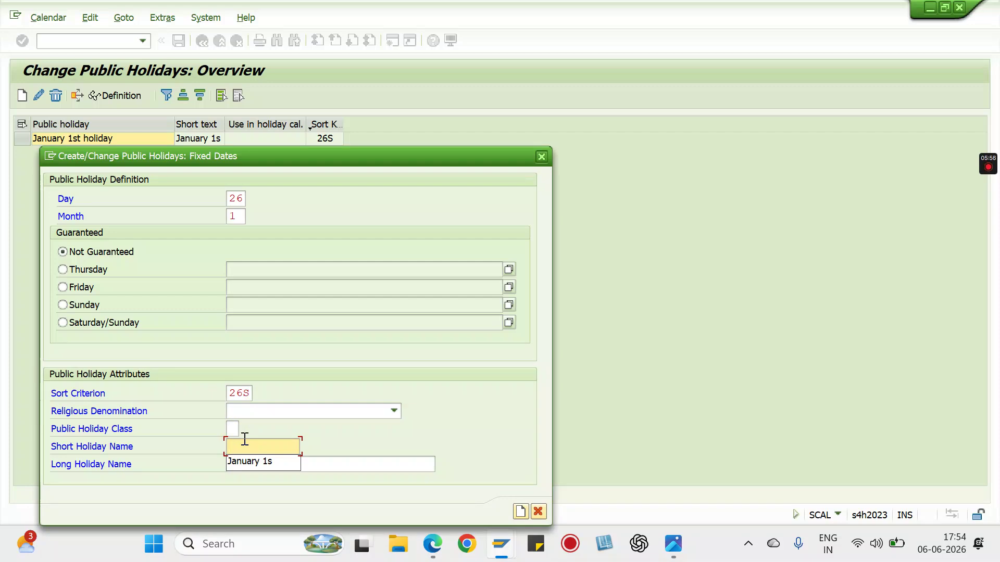
{"action": "type", "text": "Re"}
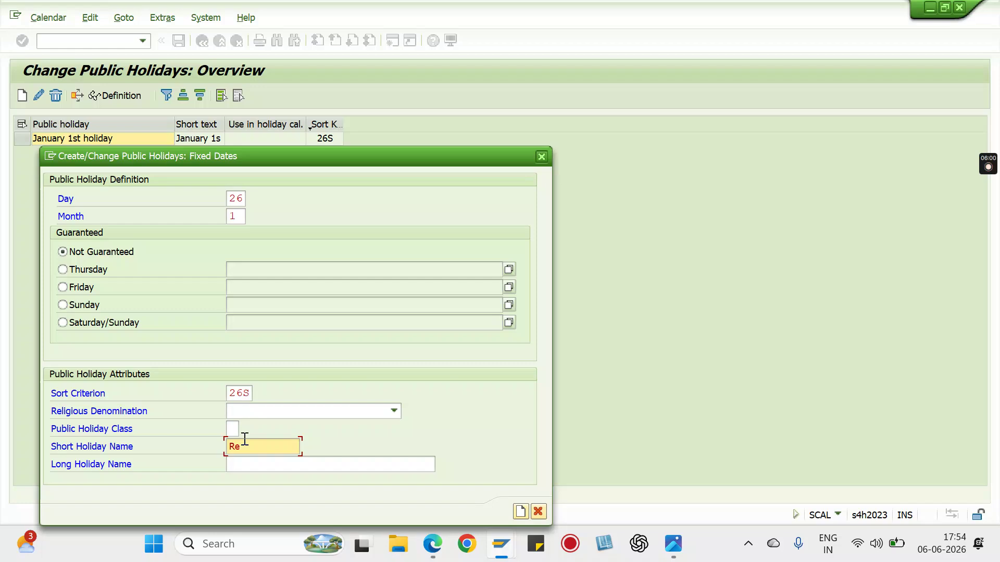
{"action": "type", "text": "public D"}
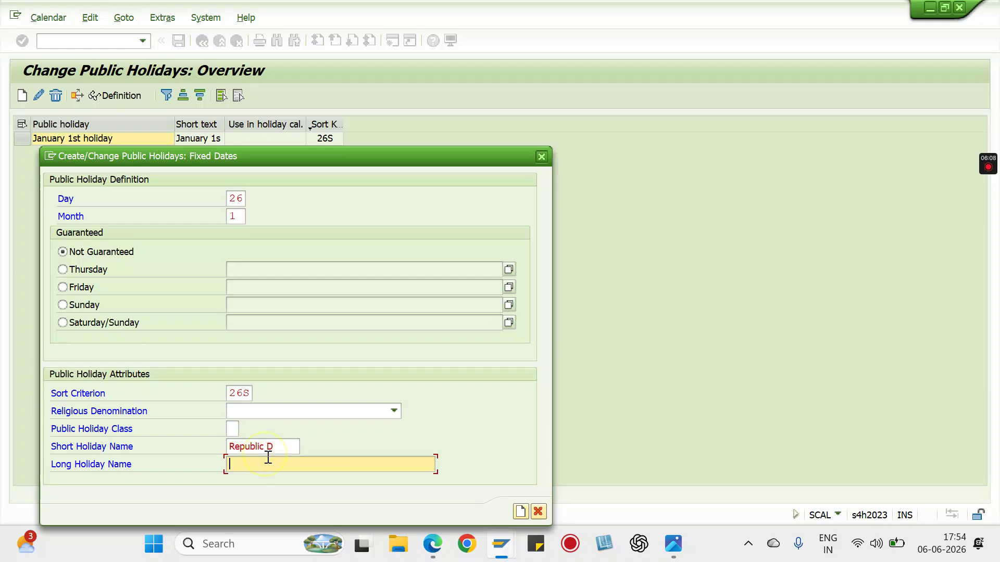
{"action": "key", "text": "BackSpace"}
{"action": "key", "text": "BackSpace"}
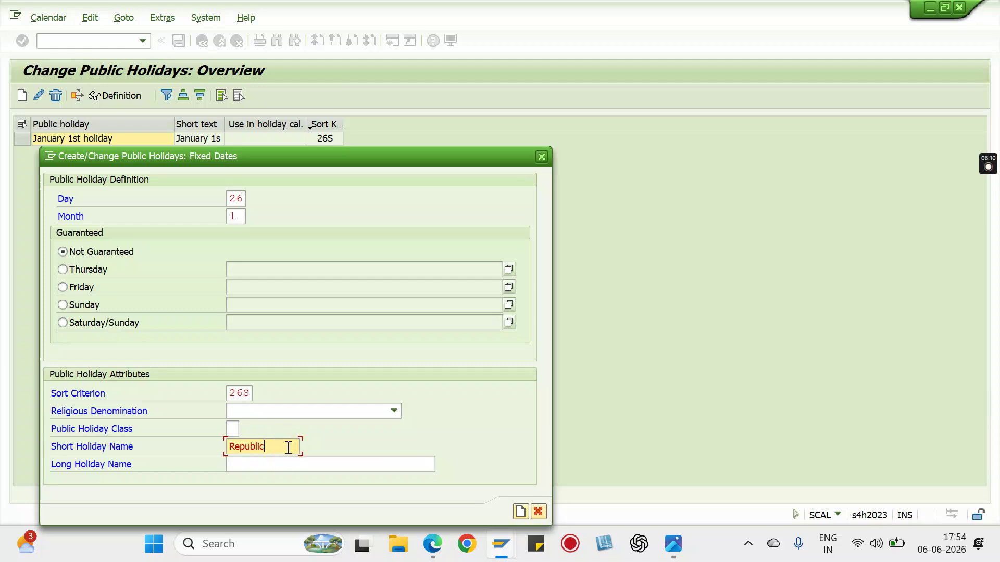
- Copy the short name into the long holiday name, extend it to "Republic Day", and create the holiday, accepting the transport note
{"action": "left_click", "coordinate": [265, 464]}
{"action": "left_click_drag", "start_coordinate": [282, 446], "coordinate": [204, 452]}
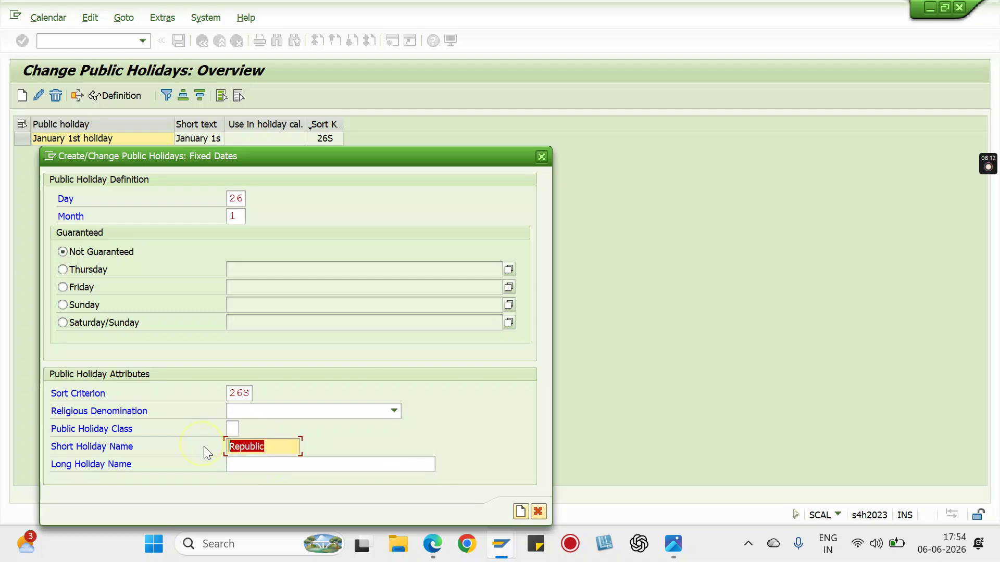
{"action": "key", "text": "ctrl+c"}
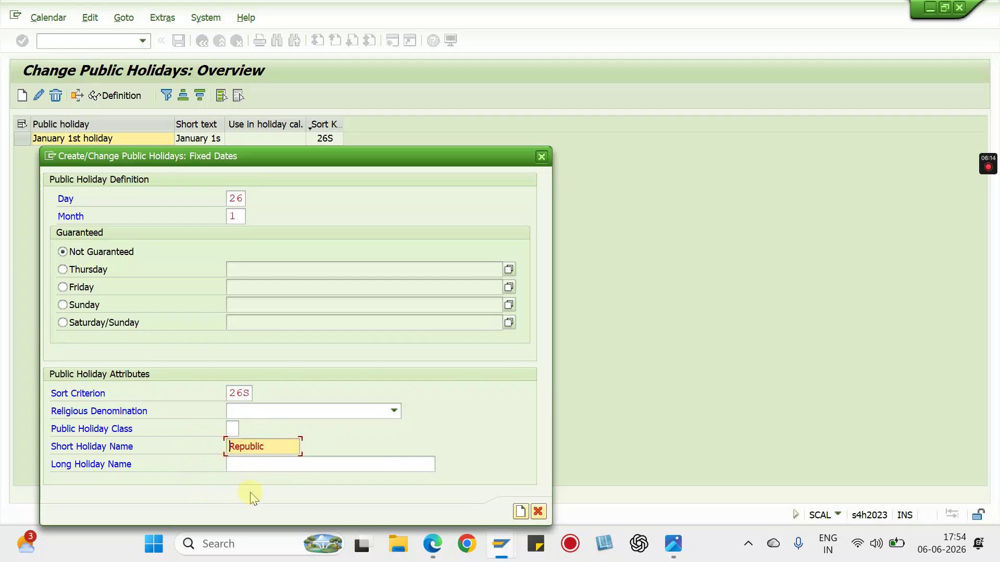
{"action": "left_click", "coordinate": [274, 466]}
{"action": "key", "text": "ctrl+v"}
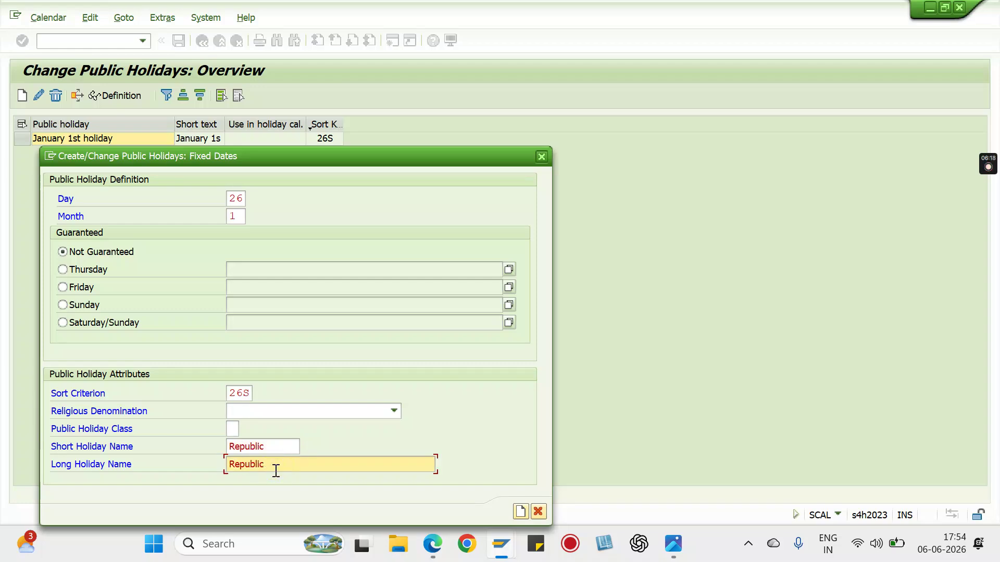
{"action": "type", "text": "Day"}
{"action": "key", "text": "Return"}
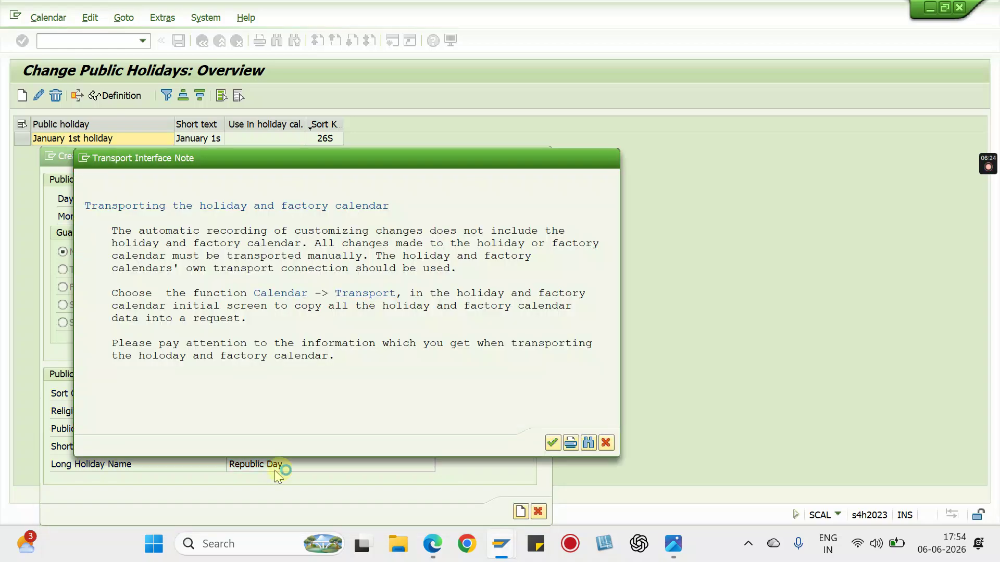
{"action": "key", "text": "Return"}
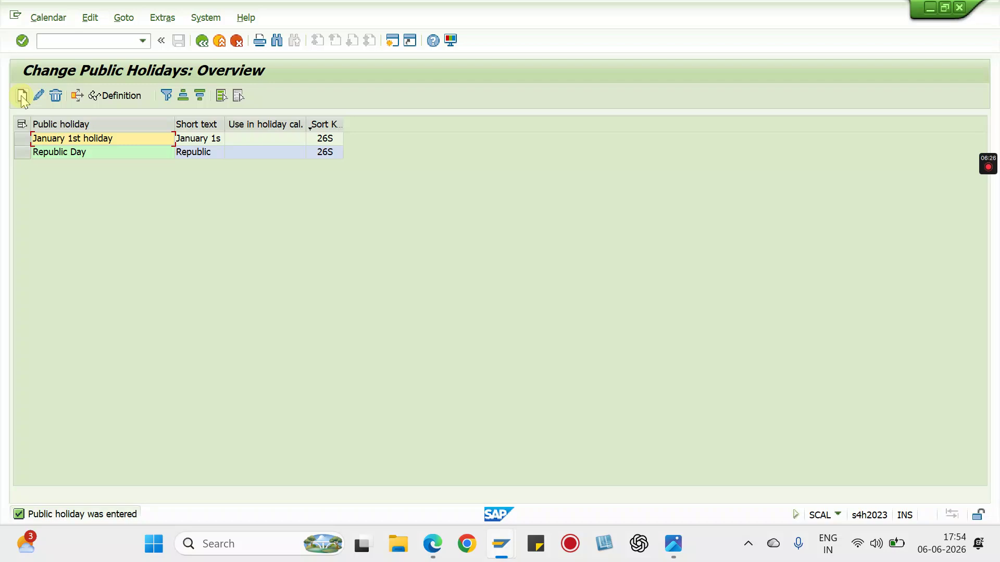
- Start another public holiday with fixed date and set its day to 01 and month to 05
{"action": "left_click", "coordinate": [21, 96]}
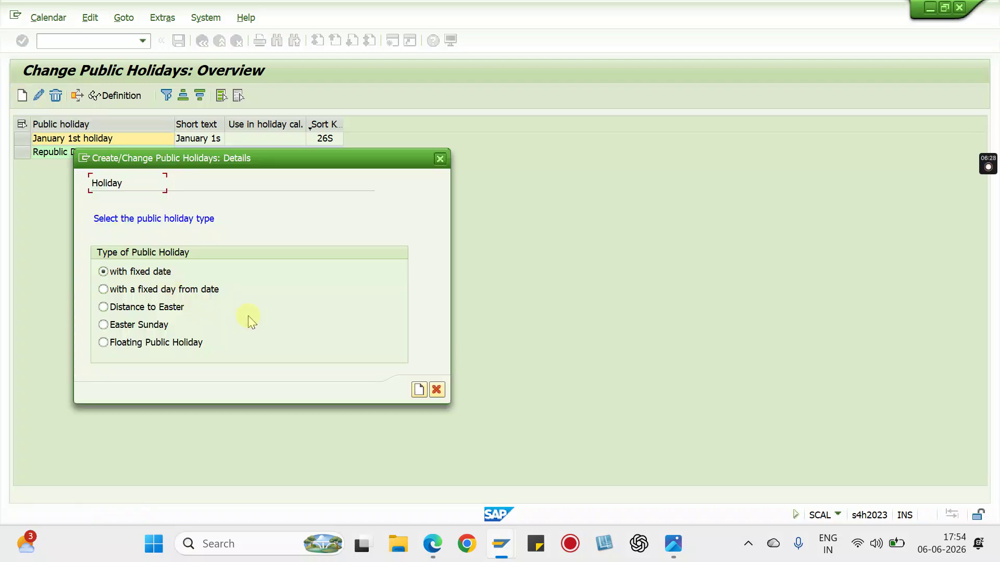
{"action": "left_click", "coordinate": [419, 389]}
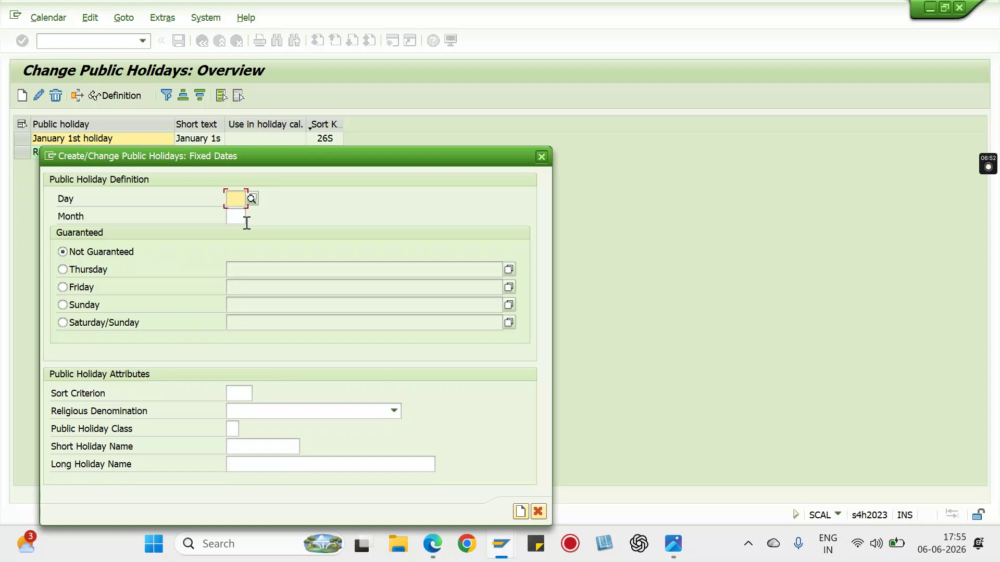
{"action": "type", "text": "01"}
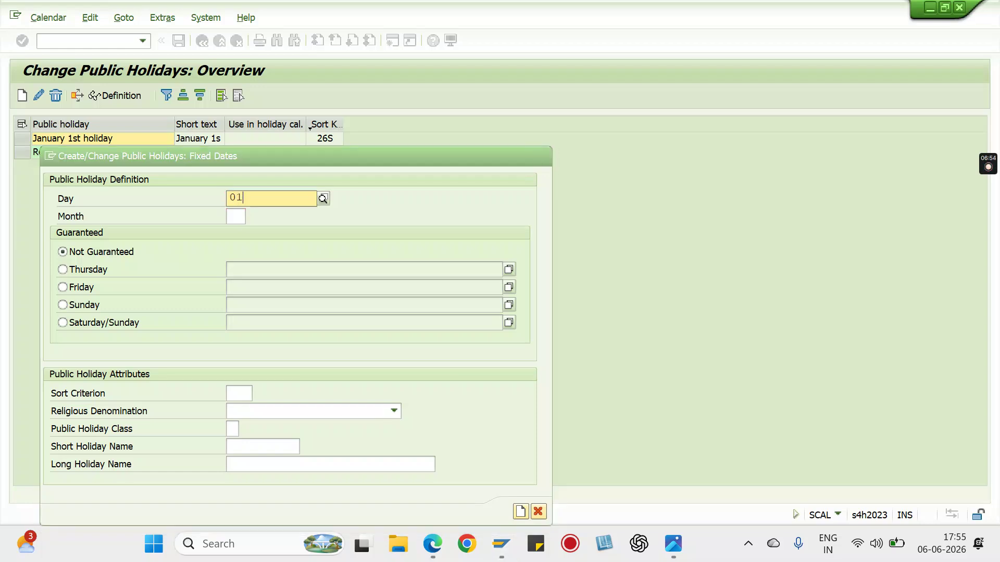
{"action": "key", "text": "F4"}
{"action": "key", "text": "Tab"}
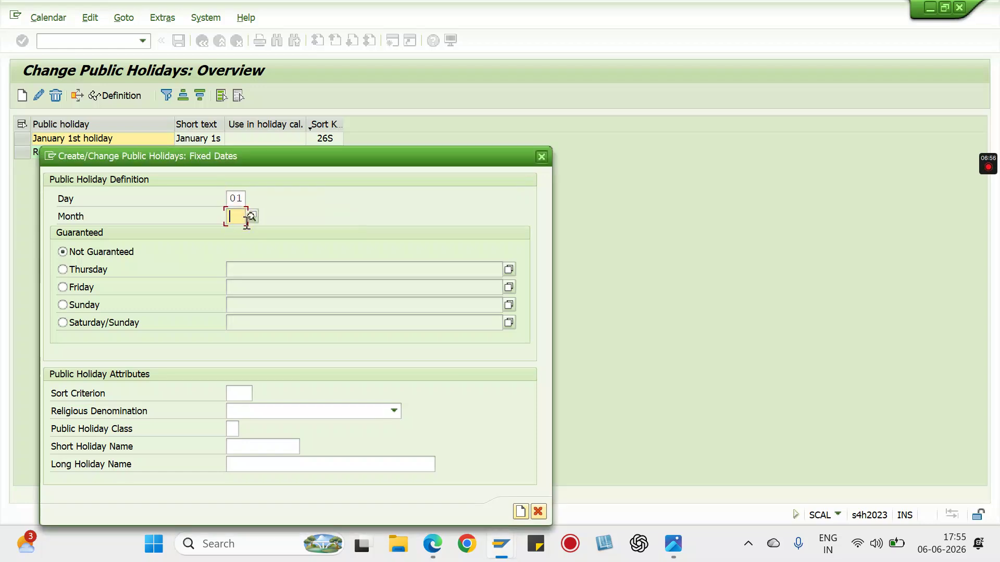
{"action": "type", "text": "00"}
{"action": "key", "text": "BackSpace"}
{"action": "type", "text": "5"}
- Set the 1 May holiday's sort criterion to 26S and its short holiday name to "May day"
{"action": "left_click", "coordinate": [247, 391]}
{"action": "key", "text": "Down"}
{"action": "key", "text": "Return"}
{"action": "key", "text": "Tab"}
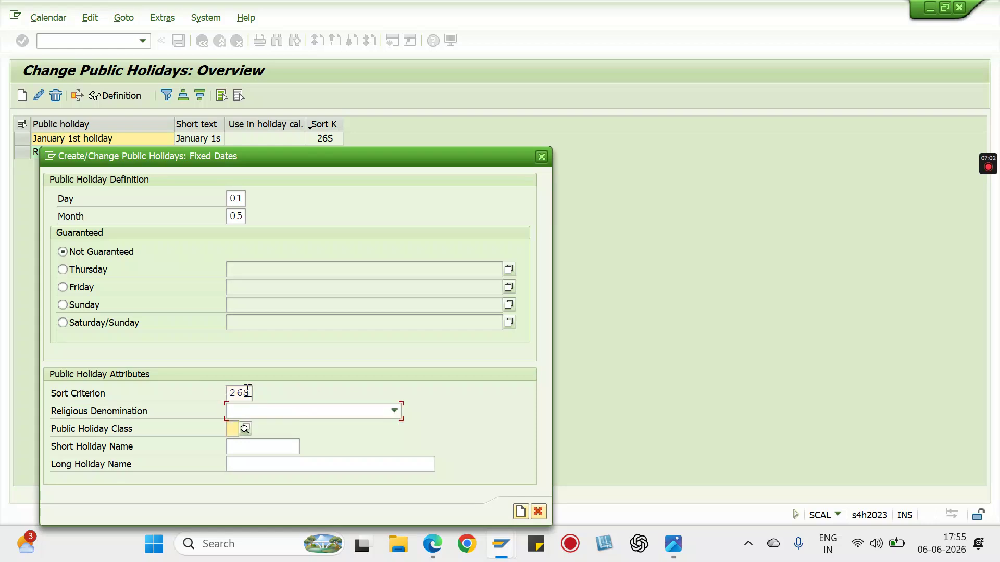
{"action": "key", "text": "Tab"}
{"action": "type", "text": "May day"}
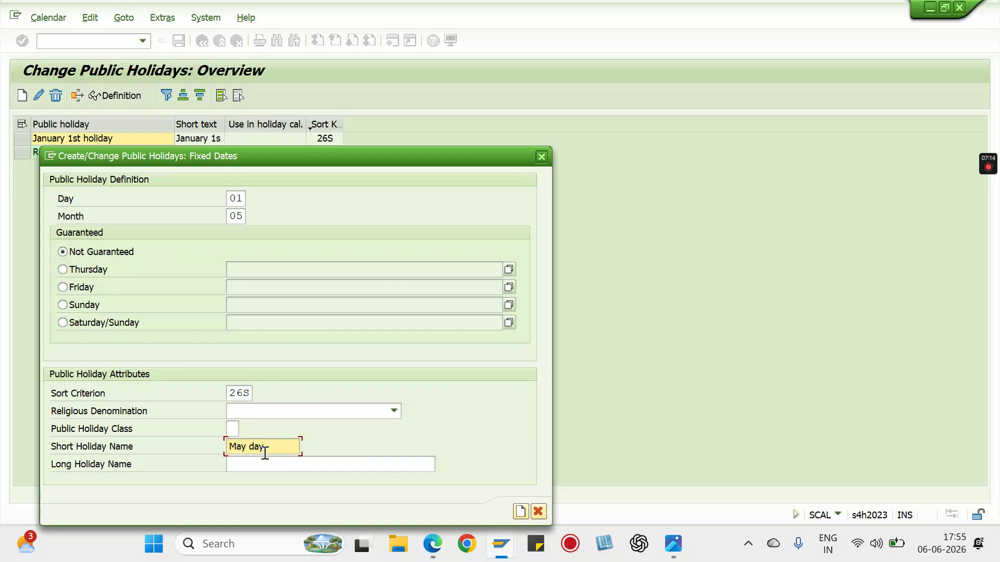
- Enter "May Day" as the long holiday name and create the holiday, accepting the transport note
{"action": "left_click", "coordinate": [295, 465]}
{"action": "type", "text": "May"}
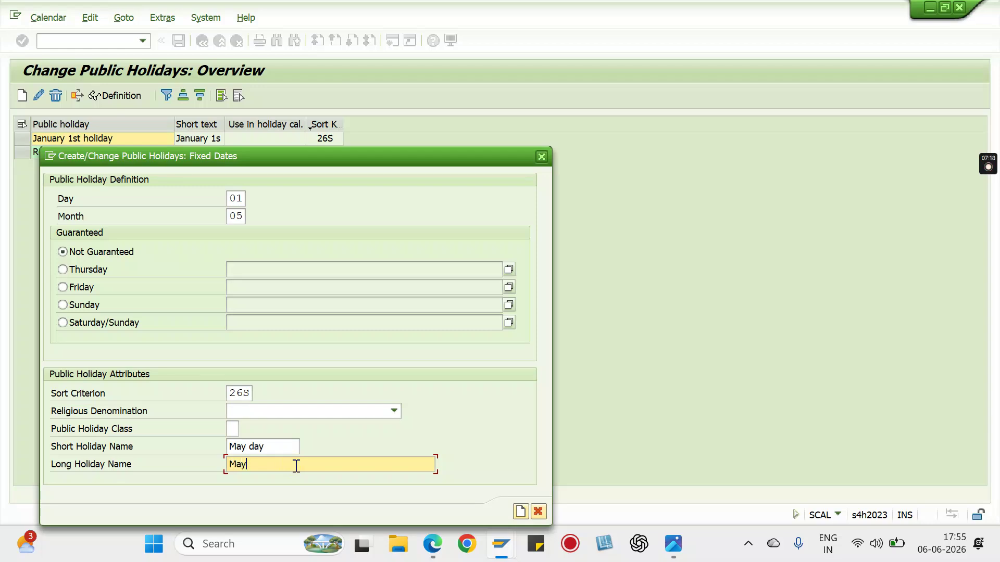
{"action": "type", "text": " day"}
{"action": "key", "text": "BackSpace"}
{"action": "key", "text": "BackSpace"}
{"action": "key", "text": "BackSpace"}
{"action": "type", "text": "Day"}
{"action": "key", "text": "Return"}
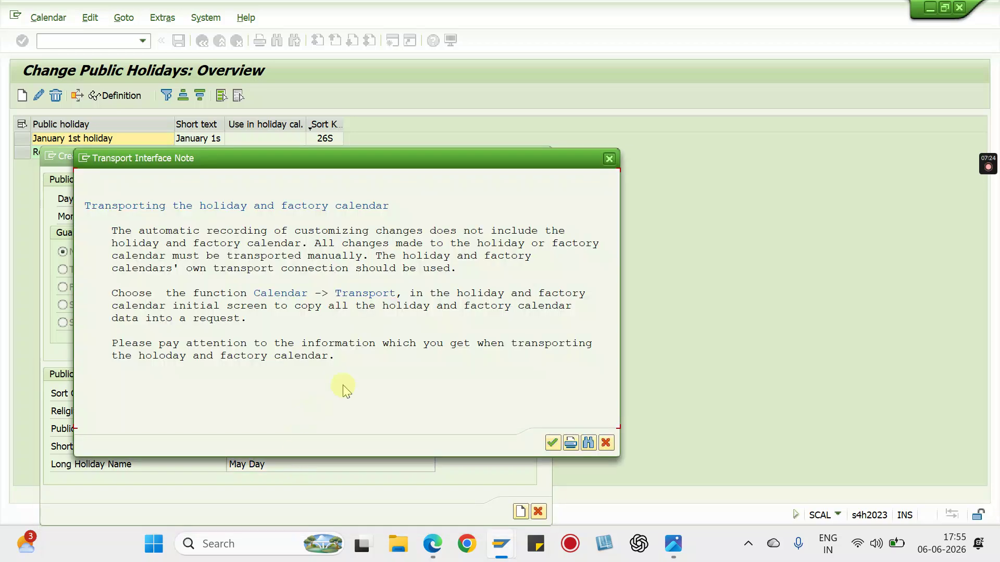
{"action": "key", "text": "Return"}
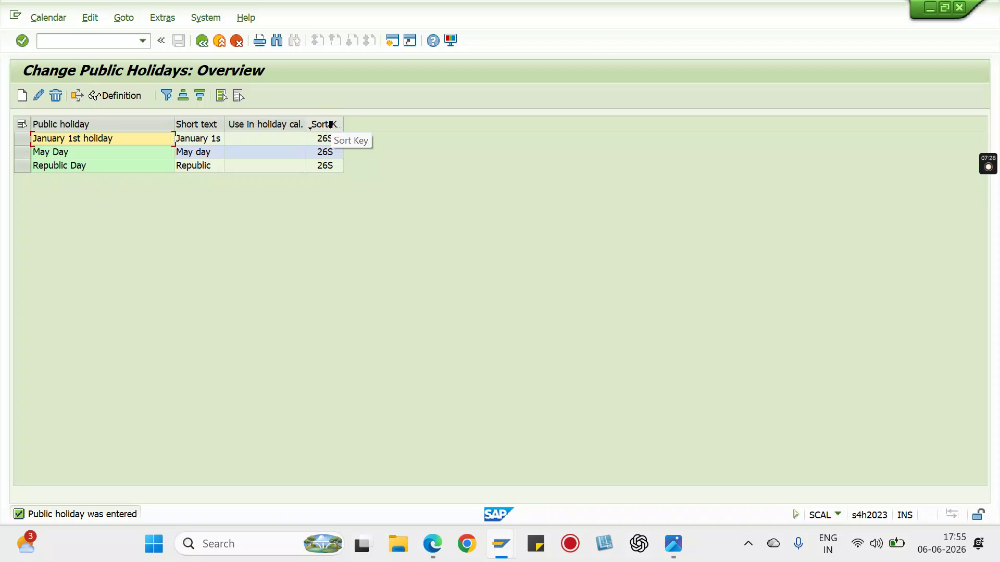
- Start another public holiday with fixed date and set its day to 15 and month to 08
{"action": "left_click", "coordinate": [21, 97]}
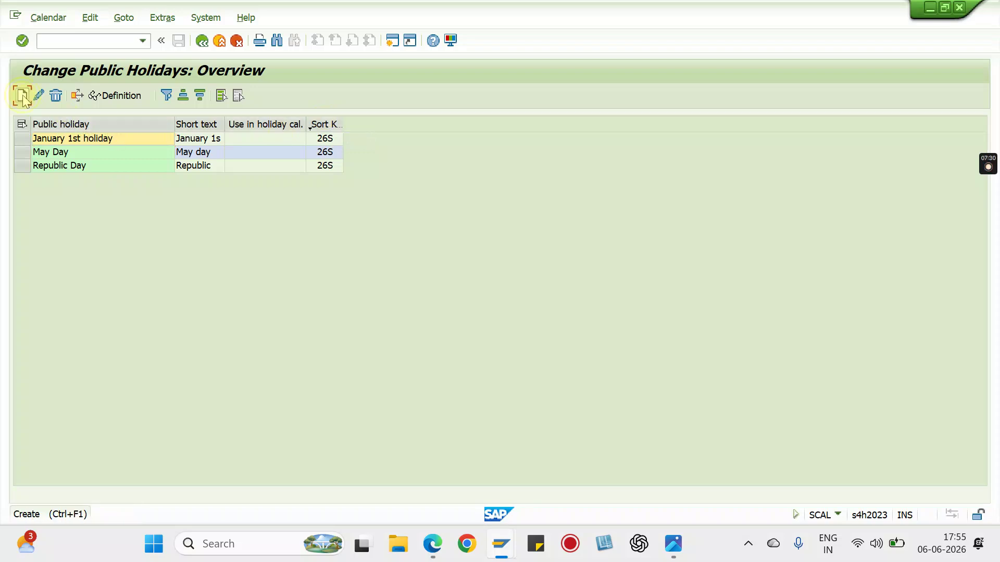
{"action": "key", "text": "Return"}
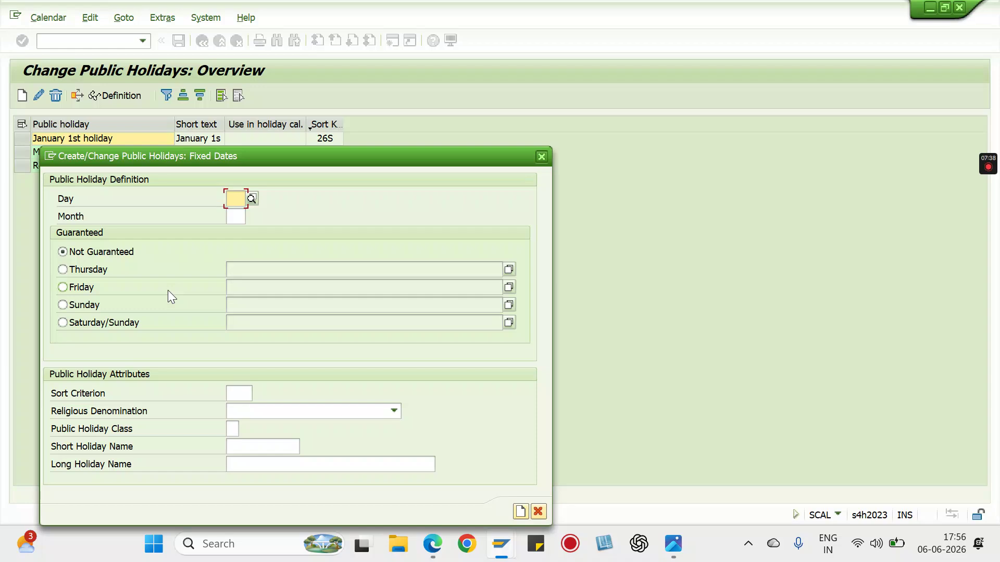
{"action": "type", "text": "15"}
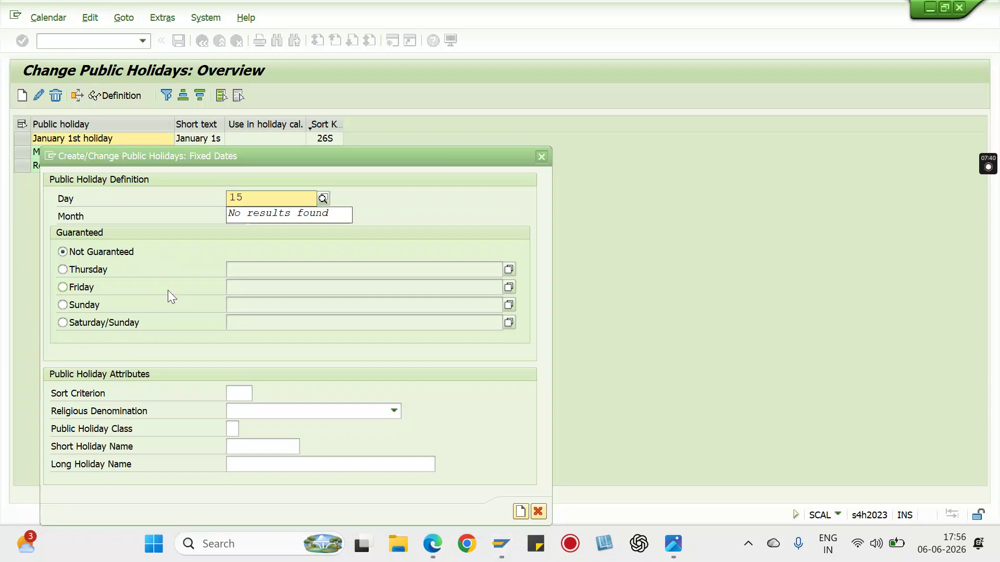
{"action": "left_click", "coordinate": [142, 246]}
{"action": "left_click", "coordinate": [238, 217]}
{"action": "type", "text": "03"}
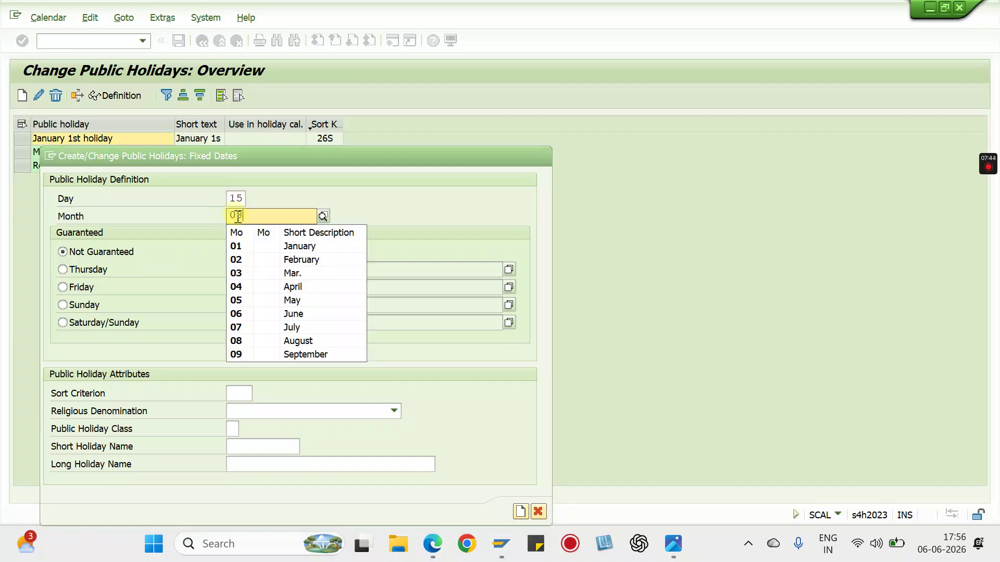
- Set the 15 August holiday's sort criterion to 26S and place the cursor in its short holiday name
{"action": "left_click", "coordinate": [230, 393]}
{"action": "key", "text": "Down"}
{"action": "key", "text": "Return"}
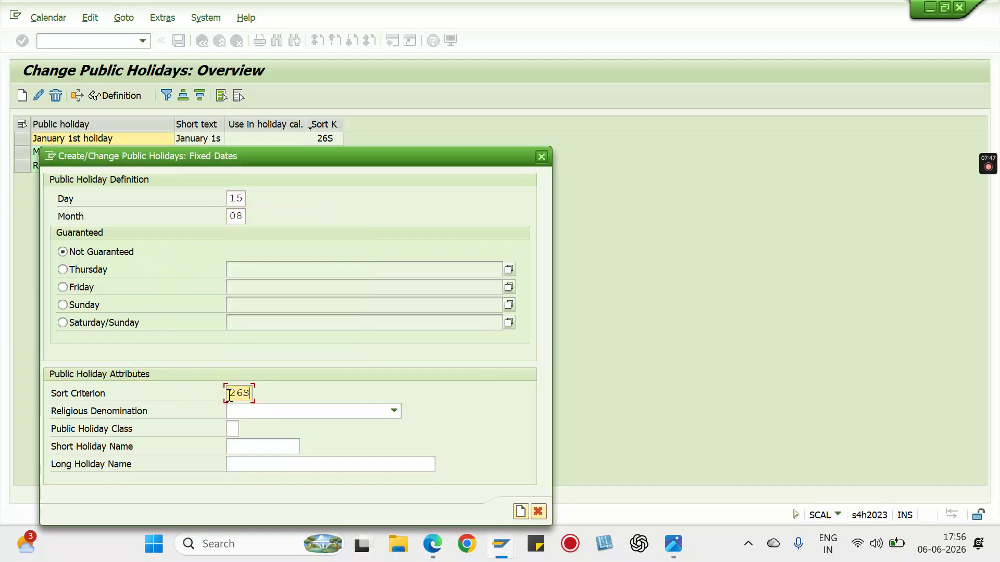
{"action": "left_click", "coordinate": [254, 461]}
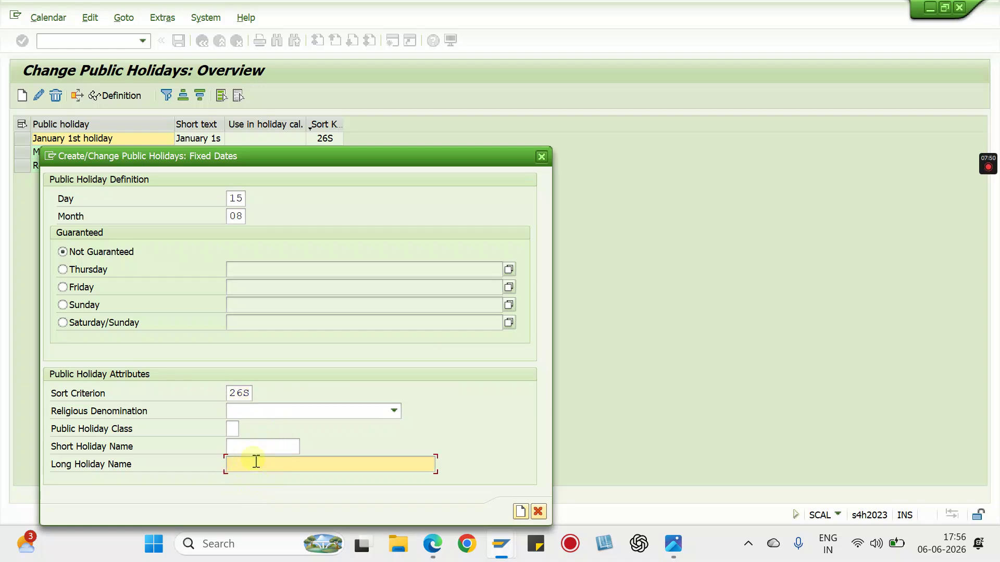
{"action": "left_click", "coordinate": [256, 443]}
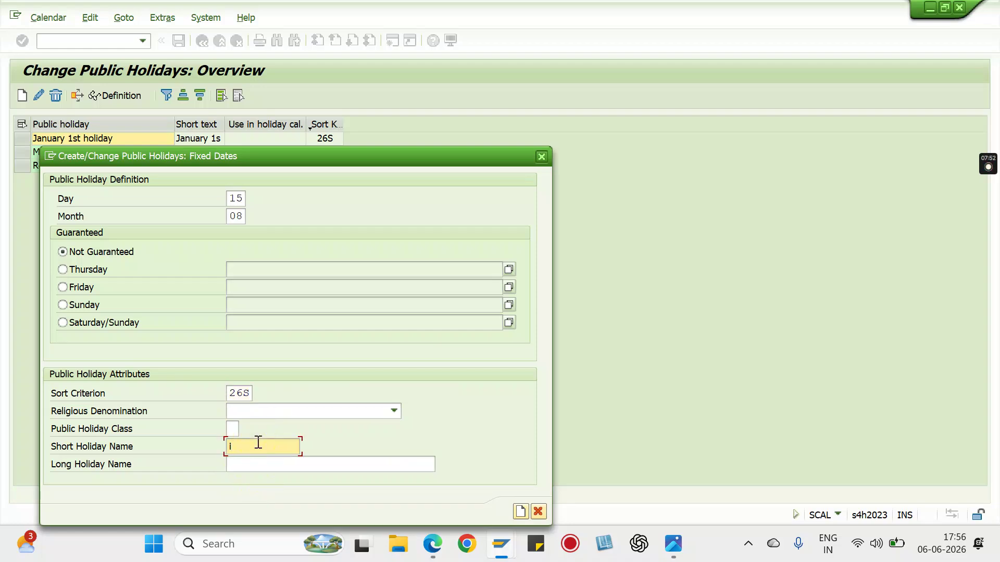
{"action": "left_click", "coordinate": [258, 442]}
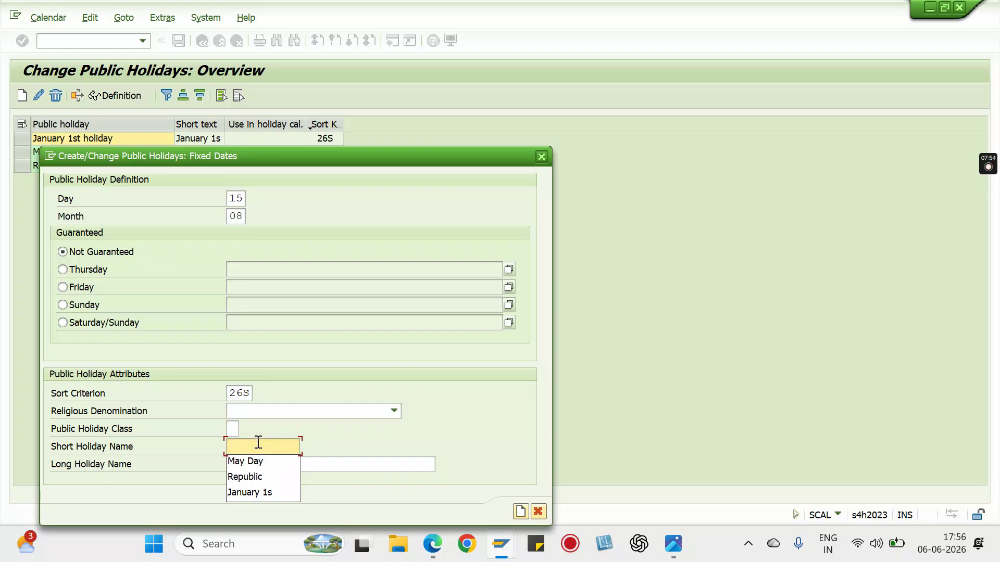
{"action": "type", "text": "Inde"}
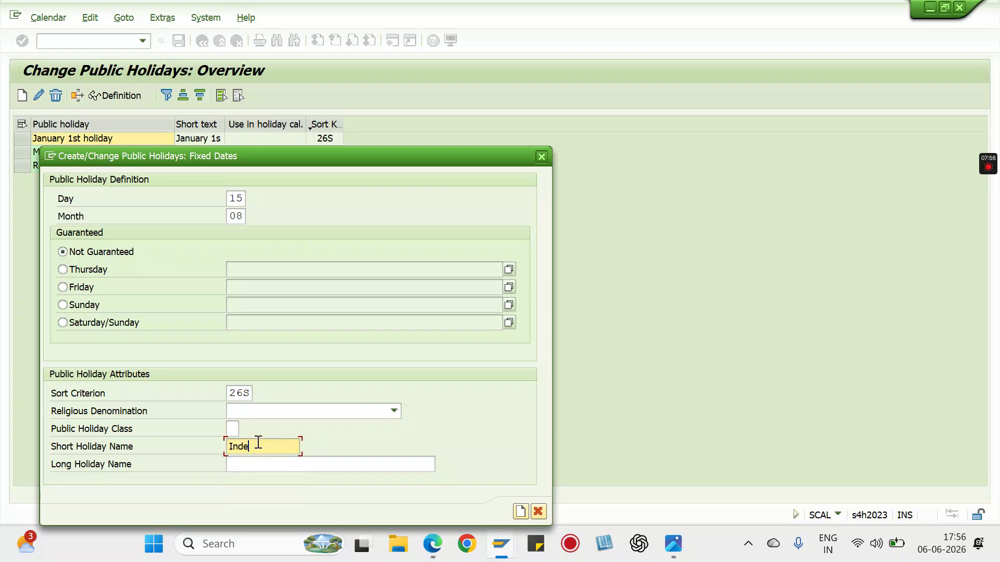
{"action": "type", "text": "penden"}
{"action": "key", "text": "BackSpace"}
{"action": "key", "text": "BackSpace"}
{"action": "key", "text": "BackSpace"}
{"action": "key", "text": "BackSpace"}
{"action": "key", "text": "BackSpace"}
{"action": "key", "text": "BackSpace"}
{"action": "key", "text": "BackSpace"}
{"action": "key", "text": "BackSpace"}
{"action": "key", "text": "BackSpace"}
{"action": "key", "text": "BackSpace"}
- Enter "August 15t" as the short and "Independence Day" as the long holiday name and create the holiday, accepting the transport note
{"action": "type", "text": "August 15t"}
{"action": "left_click", "coordinate": [289, 471]}
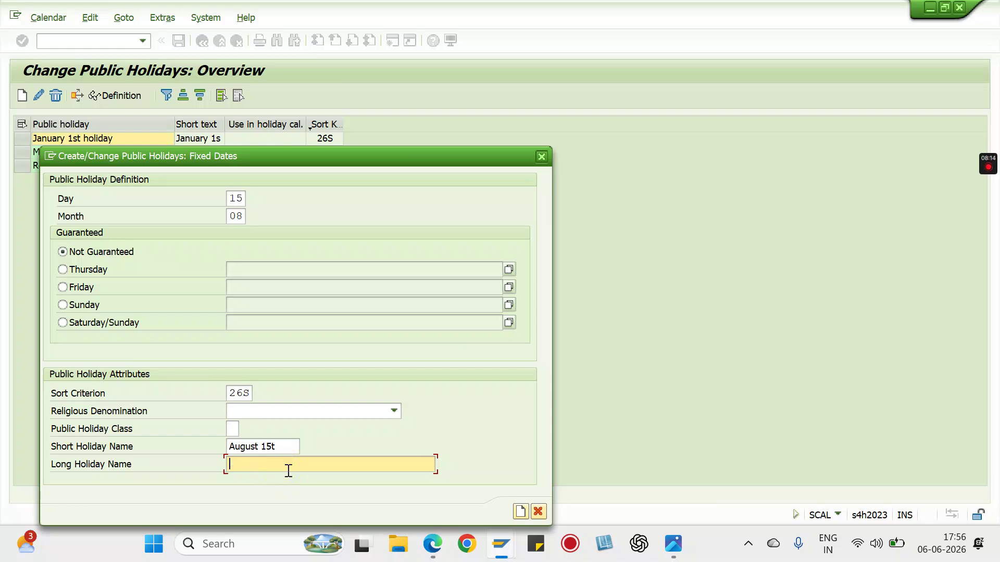
{"action": "type", "text": "independence"}
{"action": "type", "text": "Day"}
{"action": "left_click", "coordinate": [244, 465]}
{"action": "key", "text": "Left"}
{"action": "key", "text": "Left"}
{"action": "key", "text": "BackSpace"}
{"action": "type", "text": "I"}
{"action": "key", "text": "Return"}
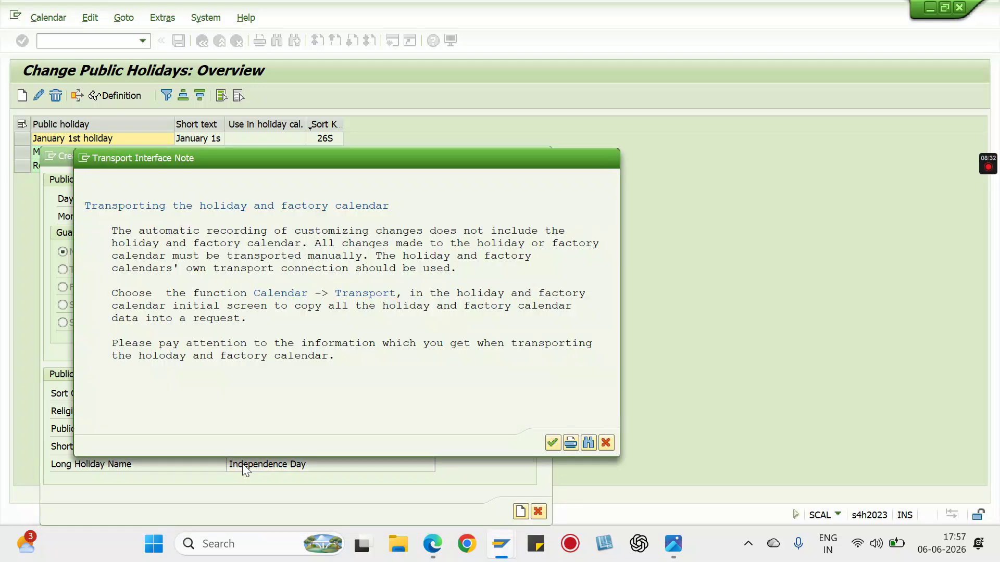
{"action": "key", "text": "Return"}
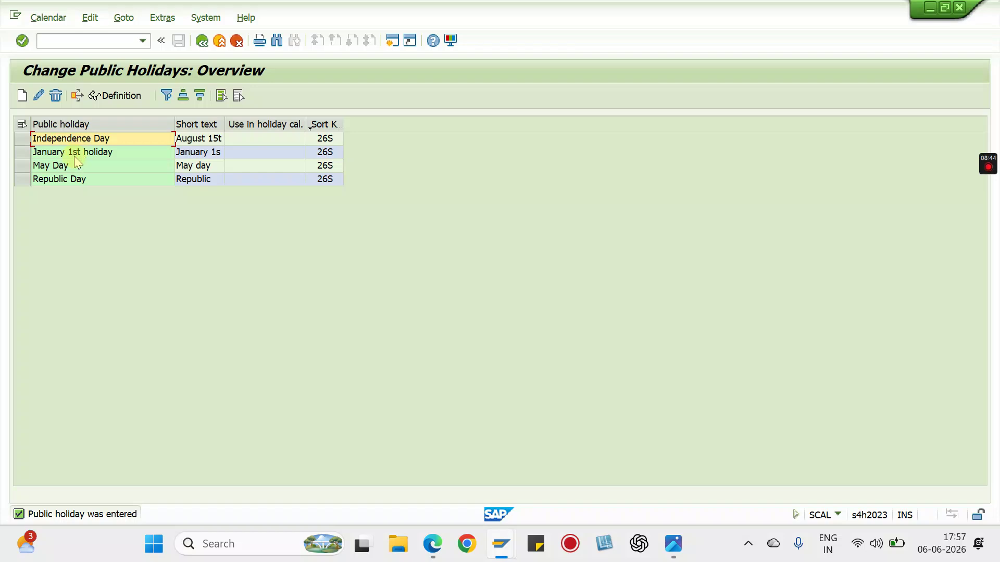
- Return from the public holidays to the calendar main menu and open the holiday calendars for changing
{"action": "left_click", "coordinate": [22, 96]}
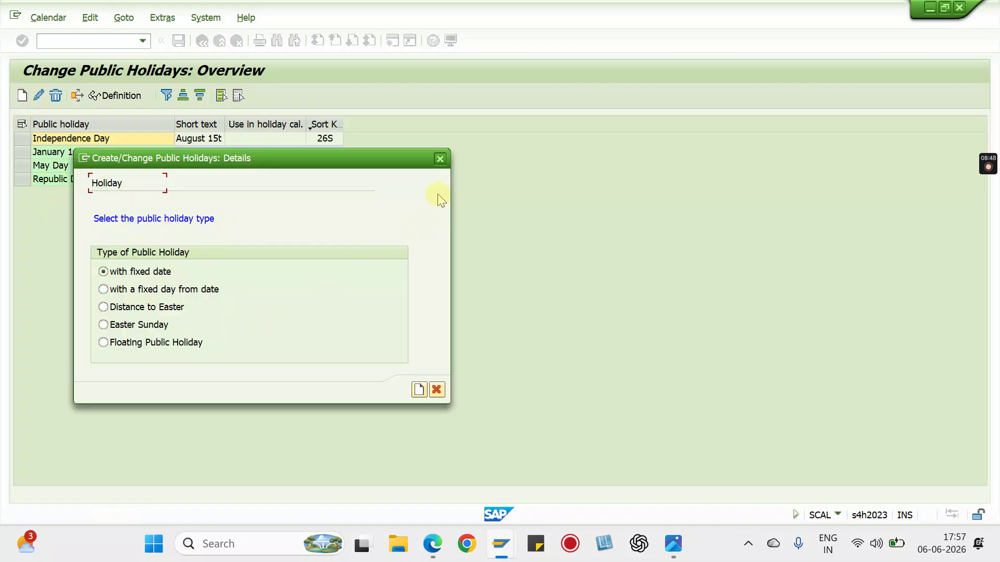
{"action": "left_click", "coordinate": [440, 159]}
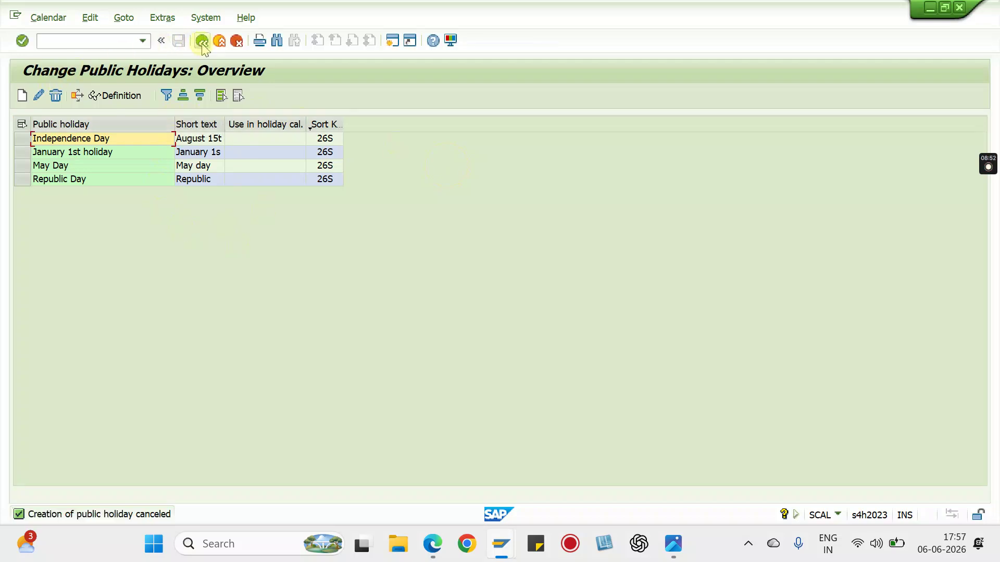
{"action": "left_click", "coordinate": [202, 42]}
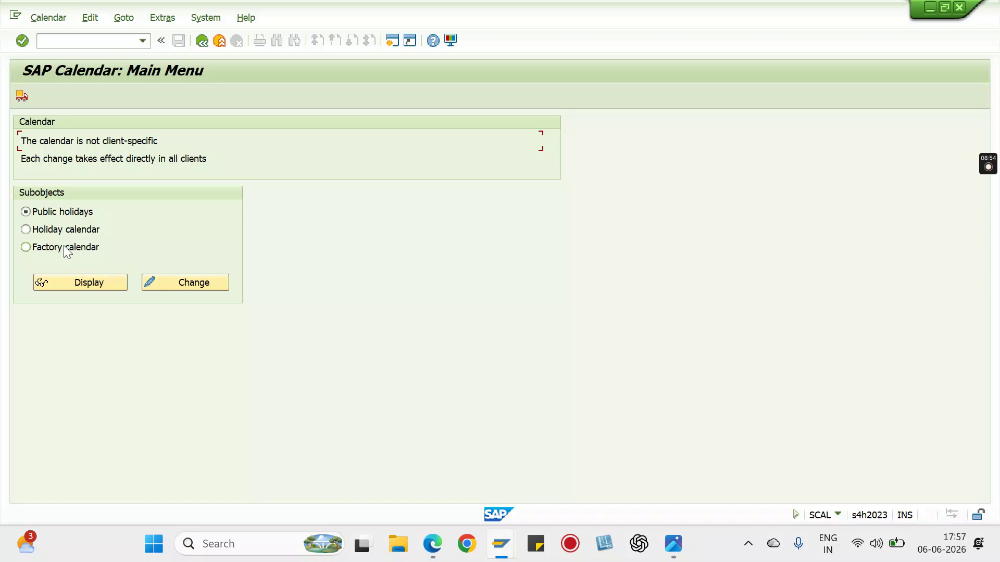
{"action": "left_click", "coordinate": [30, 230]}
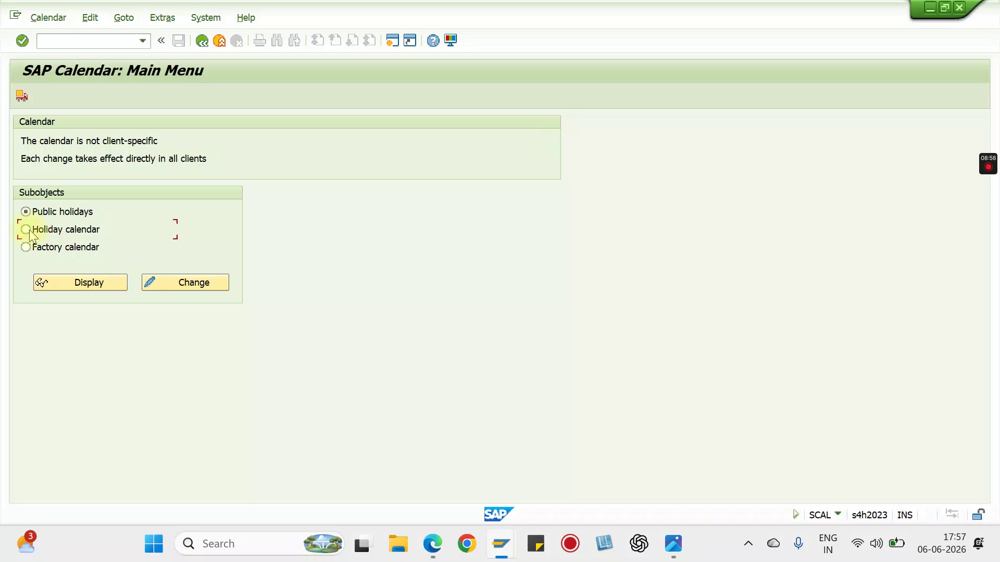
{"action": "left_click", "coordinate": [177, 282]}
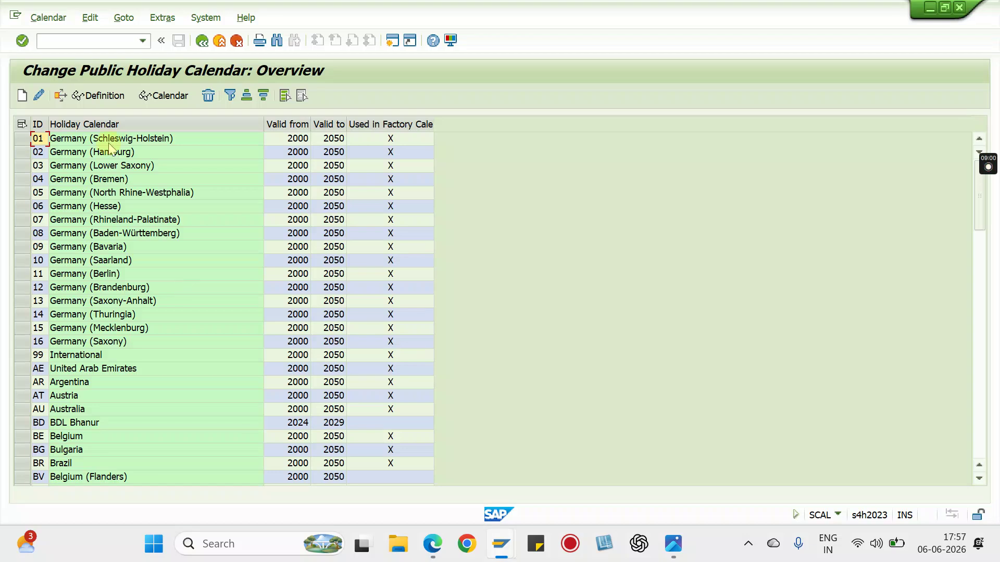
- Start a new holiday calendar with ID 01 and the description "26SD Holiday Calender"
{"action": "left_click", "coordinate": [23, 95]}
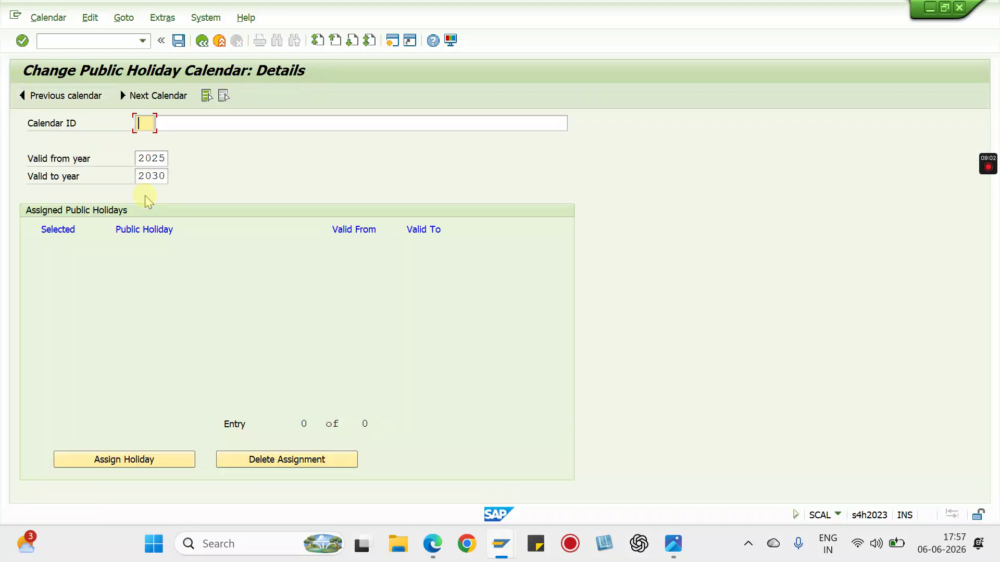
{"action": "type", "text": "01"}
{"action": "left_click", "coordinate": [248, 123]}
{"action": "type", "text": "26SD"}
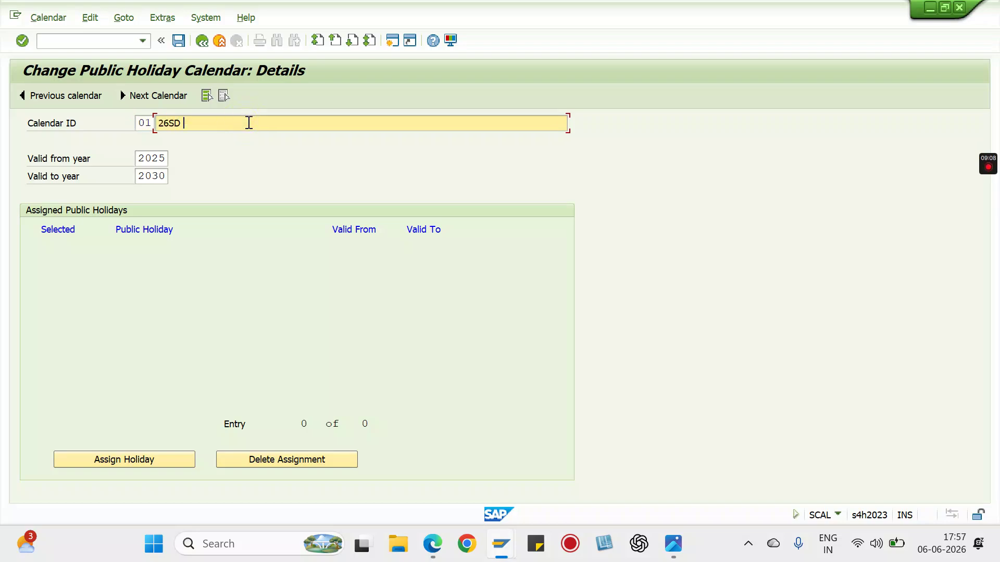
{"action": "type", "text": " Holiday Calender"}
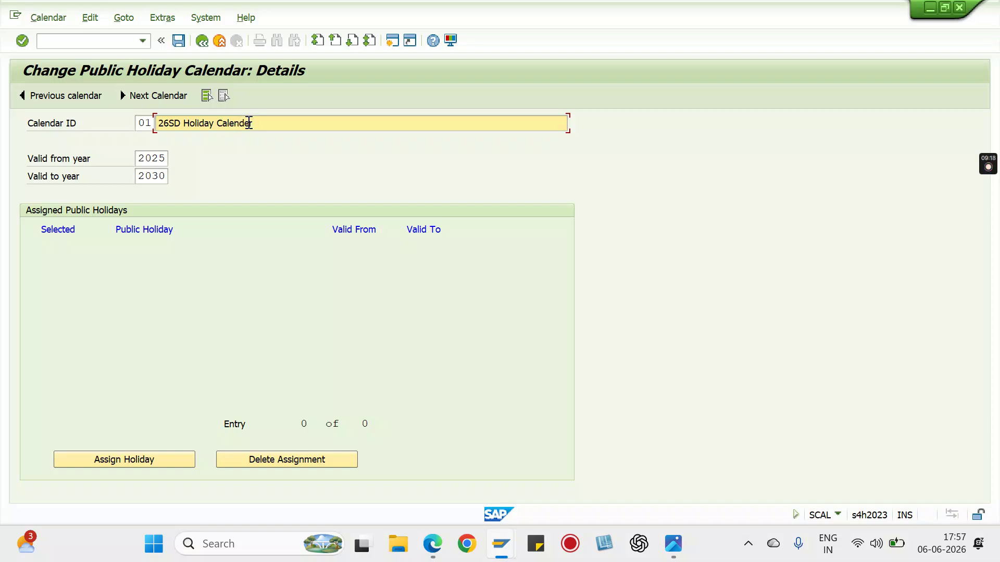
{"action": "left_click_drag", "start_coordinate": [165, 159], "coordinate": [118, 169]}
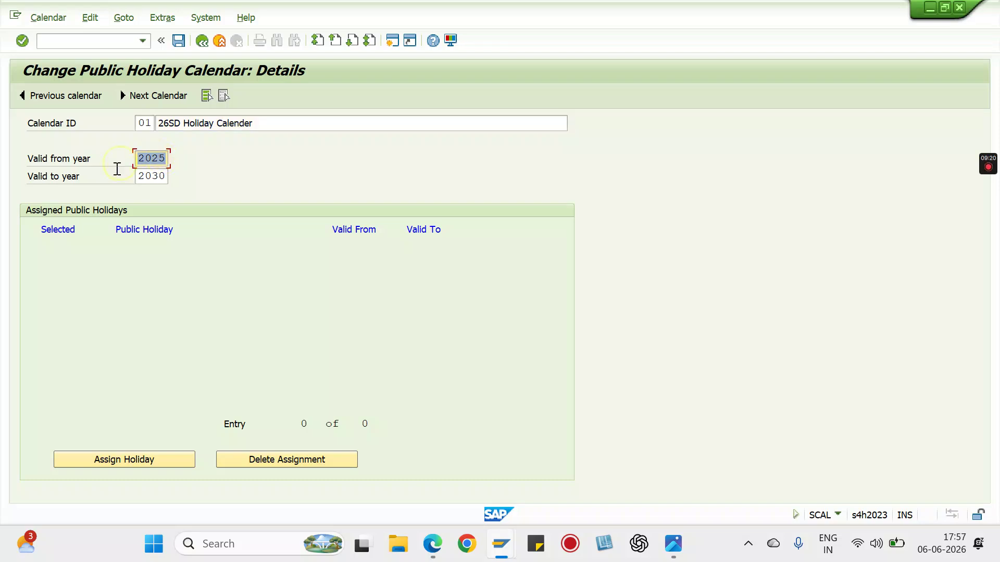
- Try to assign holidays under calendar ID 01, and change the holiday calendar's ID to 26
{"action": "left_click", "coordinate": [151, 462]}
{"action": "left_click", "coordinate": [151, 461]}
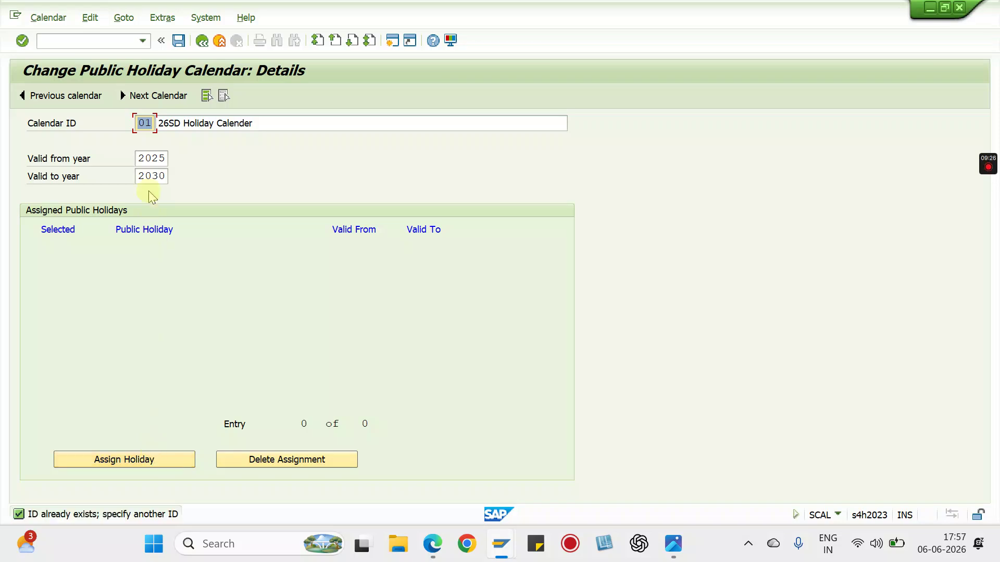
{"action": "type", "text": "26"}
{"action": "key", "text": "Return"}
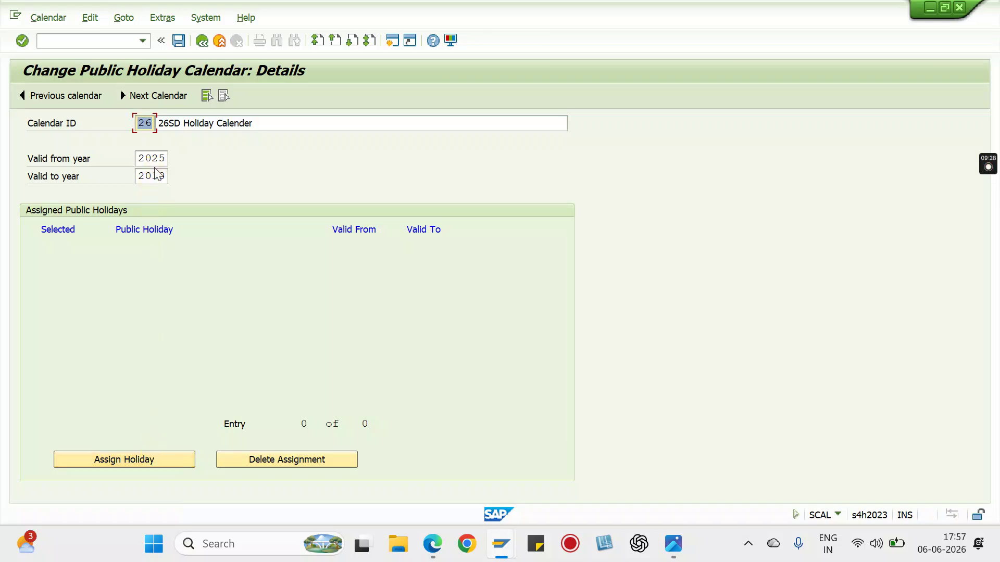
- Open the holiday assignment for calendar 26 and filter the public holidays by key 26S
{"action": "left_click", "coordinate": [137, 459]}
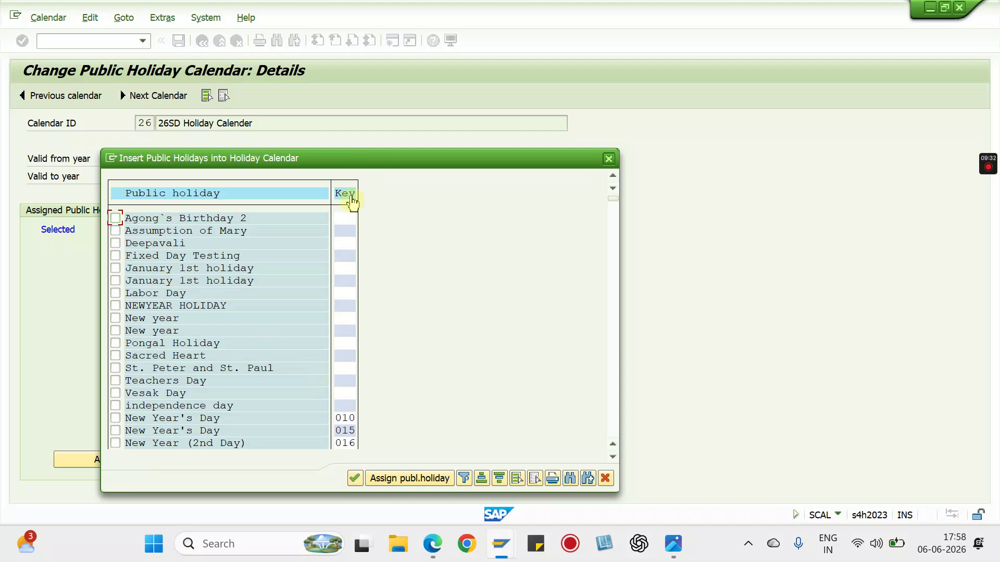
{"action": "left_click", "coordinate": [465, 478]}
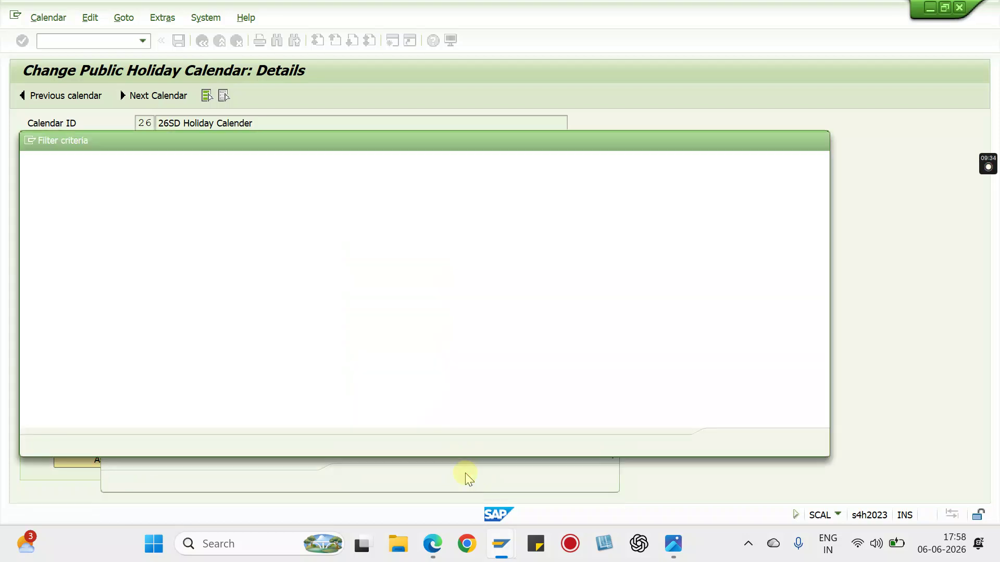
{"action": "type", "text": "26S"}
{"action": "key", "text": "Return"}
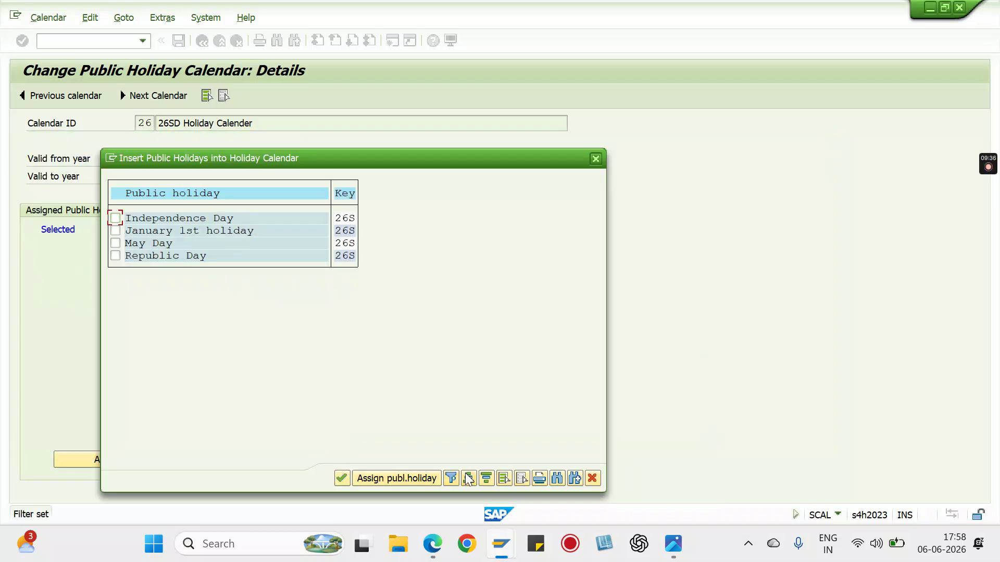
- Assign Independence Day, January 1st holiday, May Day and Republic Day to the holiday calendar
{"action": "left_click", "coordinate": [115, 218]}
{"action": "left_click", "coordinate": [115, 230]}
{"action": "left_click", "coordinate": [115, 243]}
{"action": "left_click", "coordinate": [115, 256]}
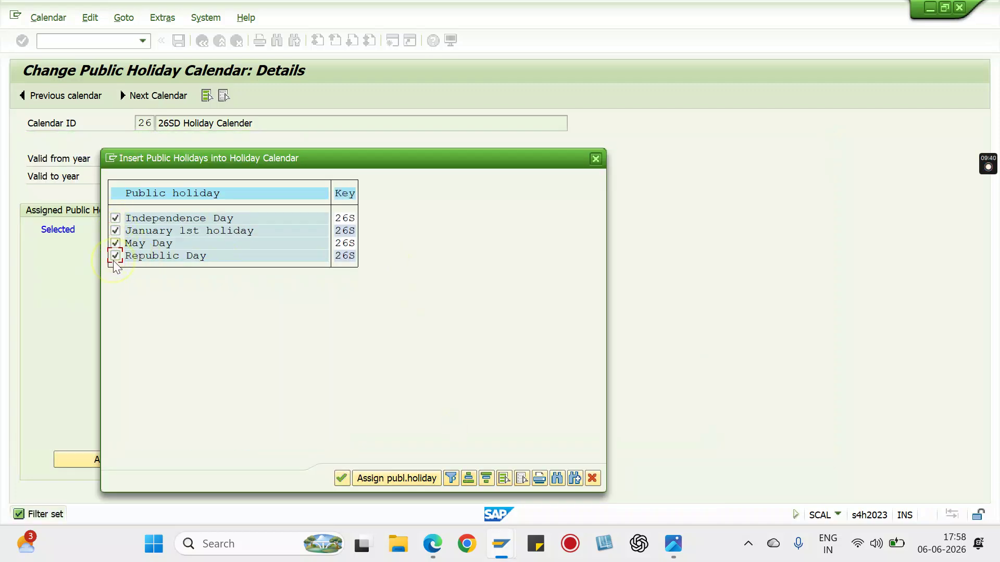
{"action": "left_click", "coordinate": [381, 478]}
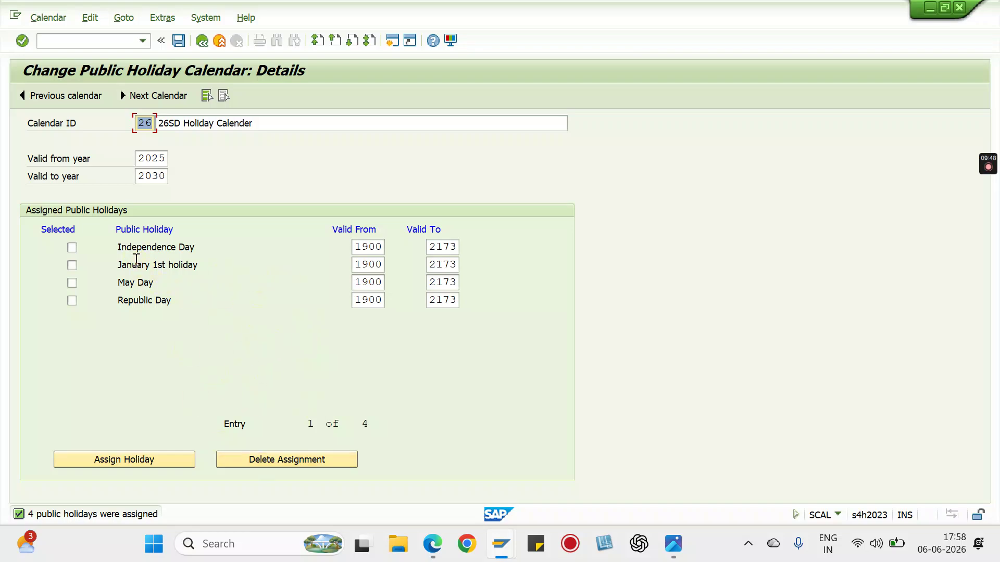
{"action": "left_click", "coordinate": [120, 237]}
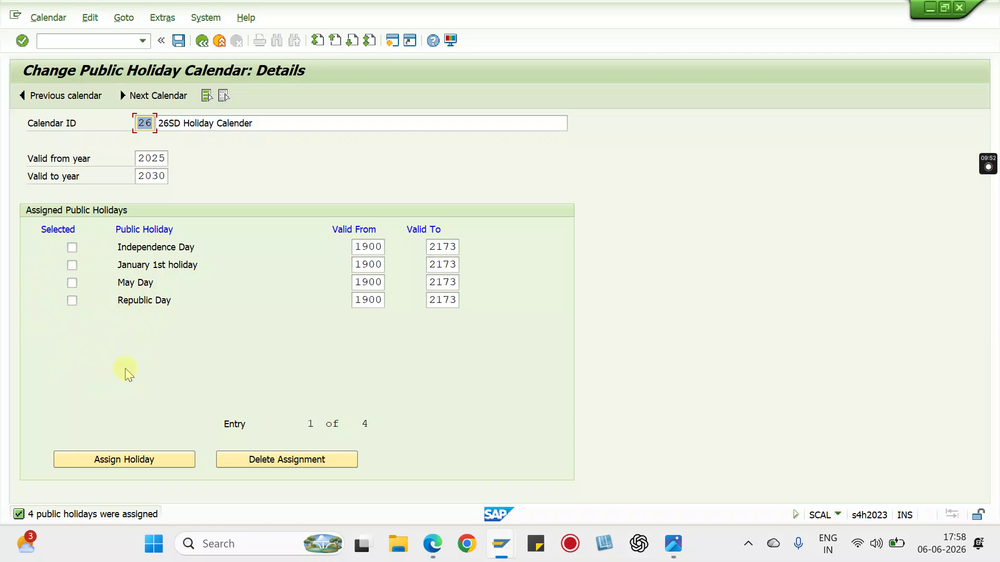
{"action": "left_click", "coordinate": [48, 17]}
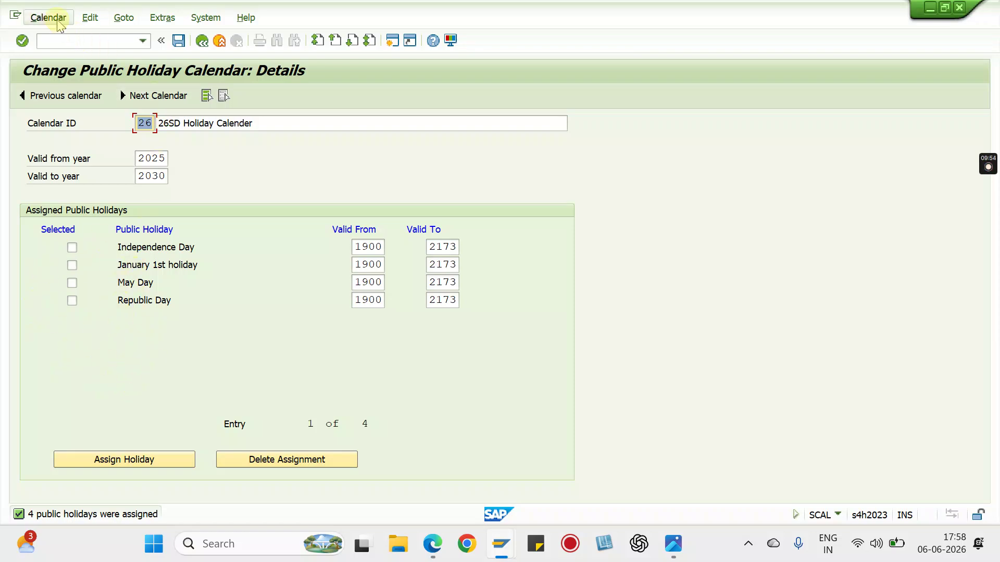
{"action": "mouse_move", "coordinate": [129, 19]}
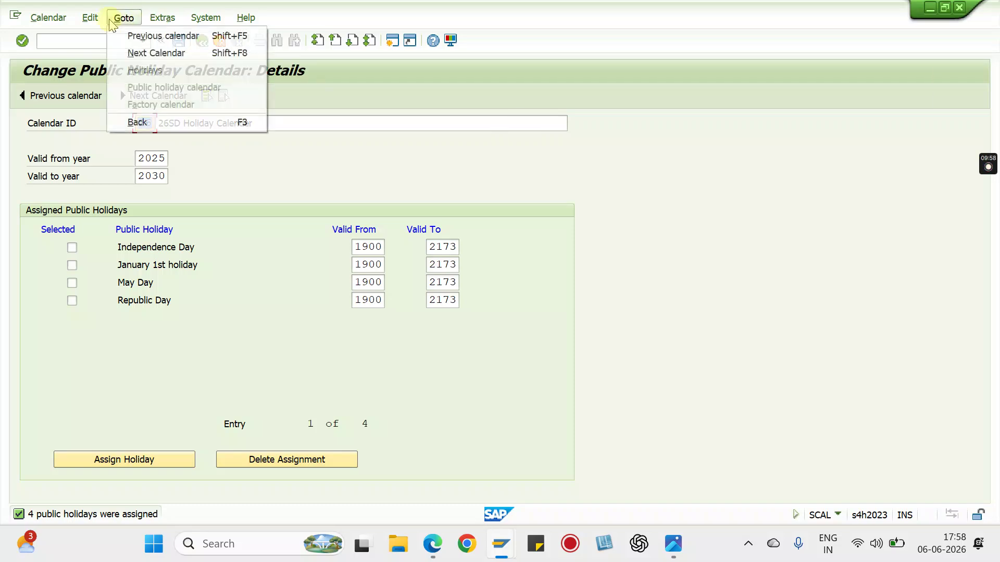
{"action": "left_click", "coordinate": [358, 80]}
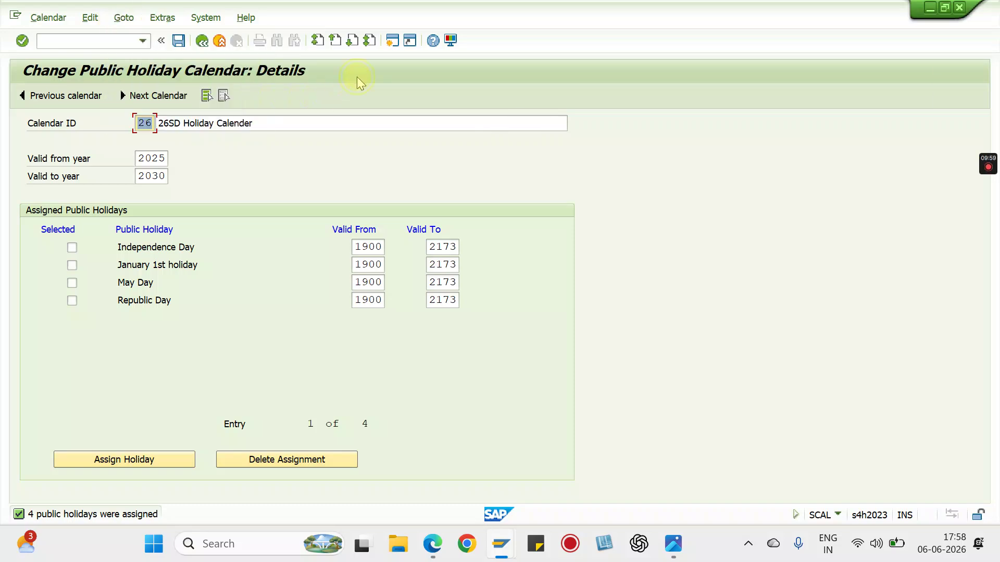
- Save the 26SD holiday calendar, accepting the transport note, and return to the calendar main menu
{"action": "left_click", "coordinate": [179, 41]}
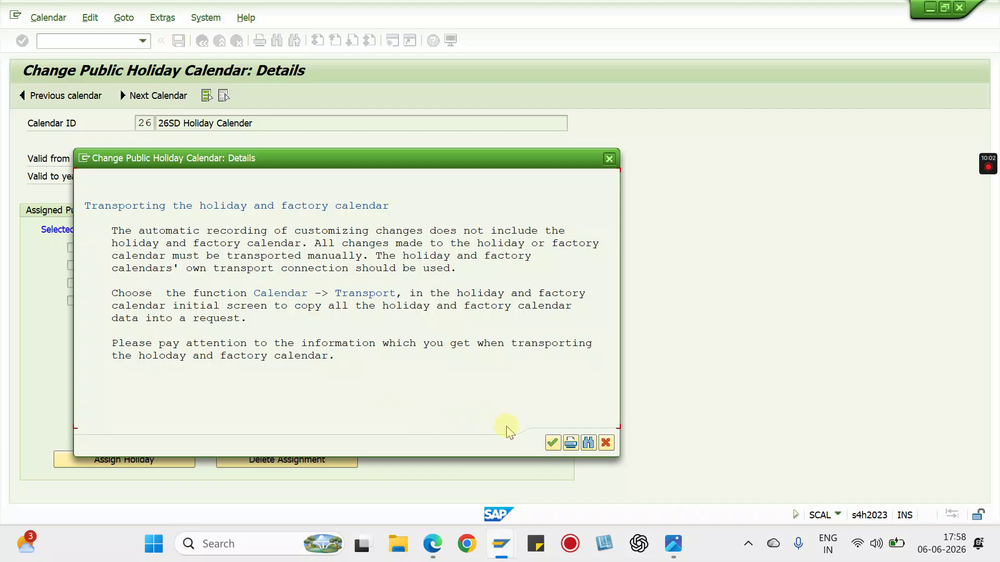
{"action": "left_click", "coordinate": [553, 444]}
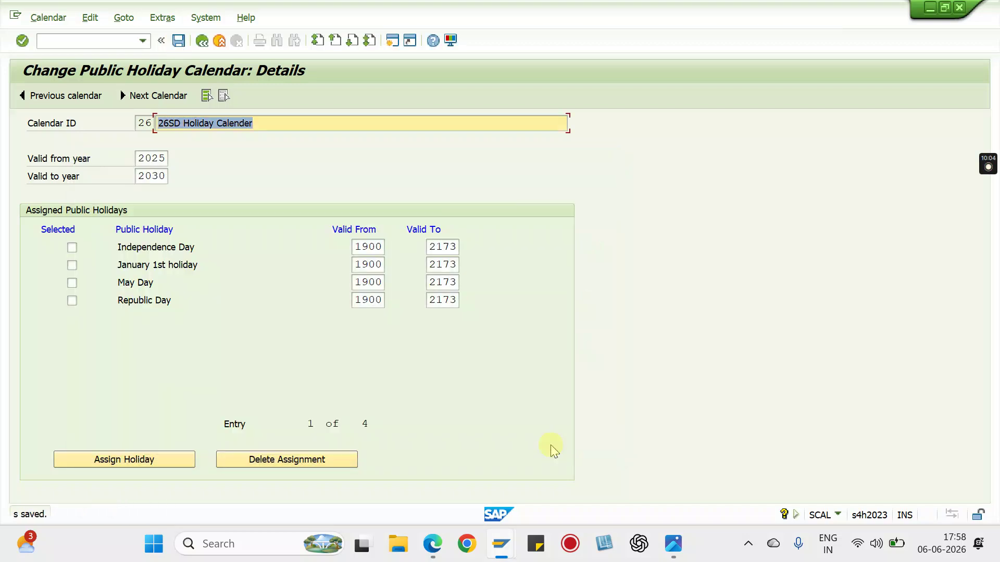
{"action": "left_click", "coordinate": [202, 45]}
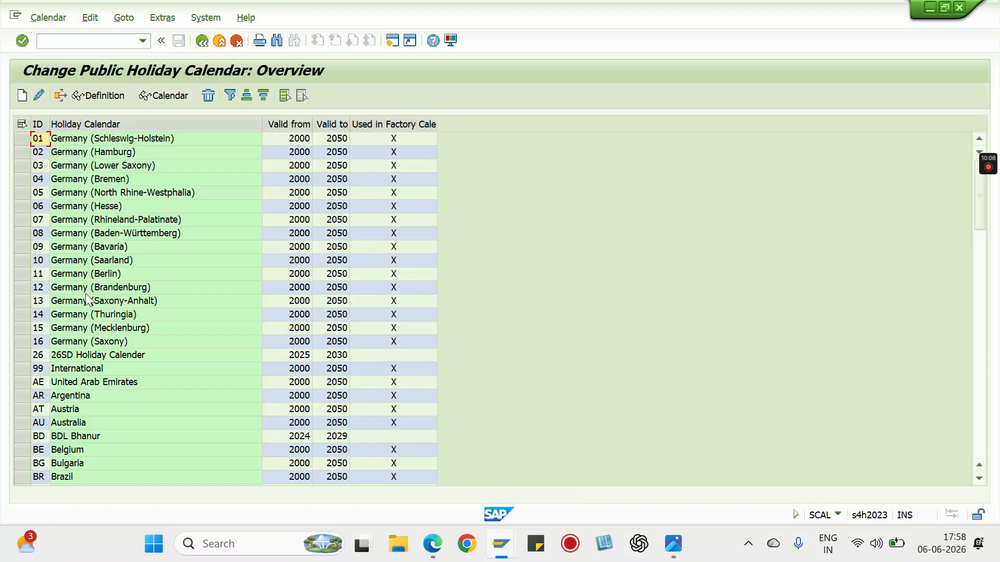
{"action": "left_click", "coordinate": [204, 43]}
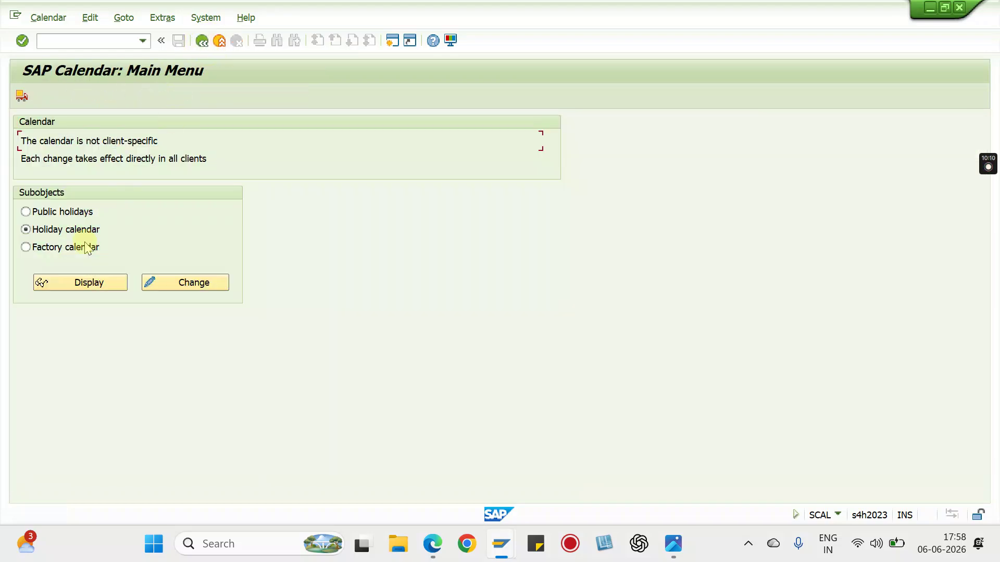
- Open the factory calendars for changing and start a new factory calendar with ID 26
{"action": "left_click", "coordinate": [53, 250]}
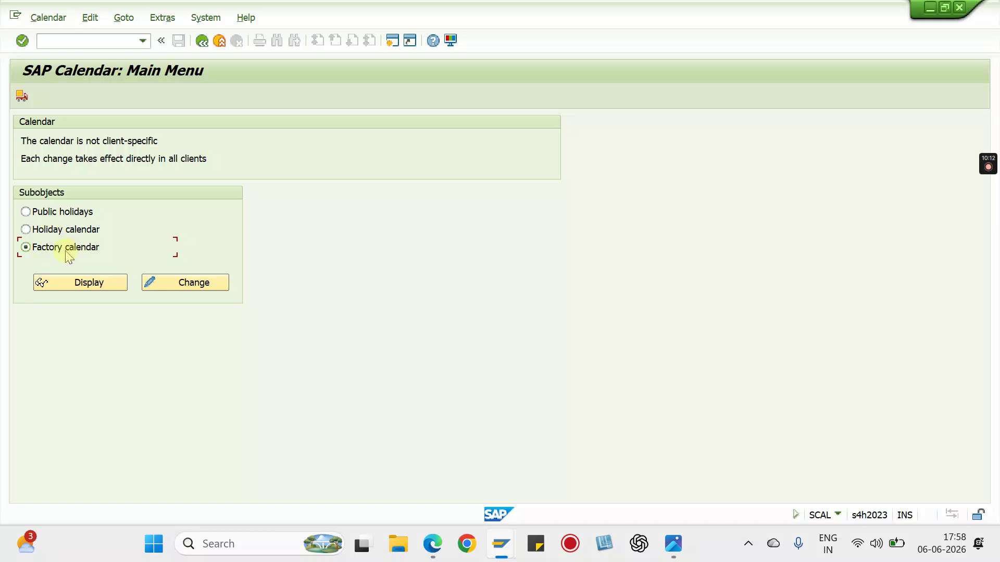
{"action": "left_click", "coordinate": [193, 286]}
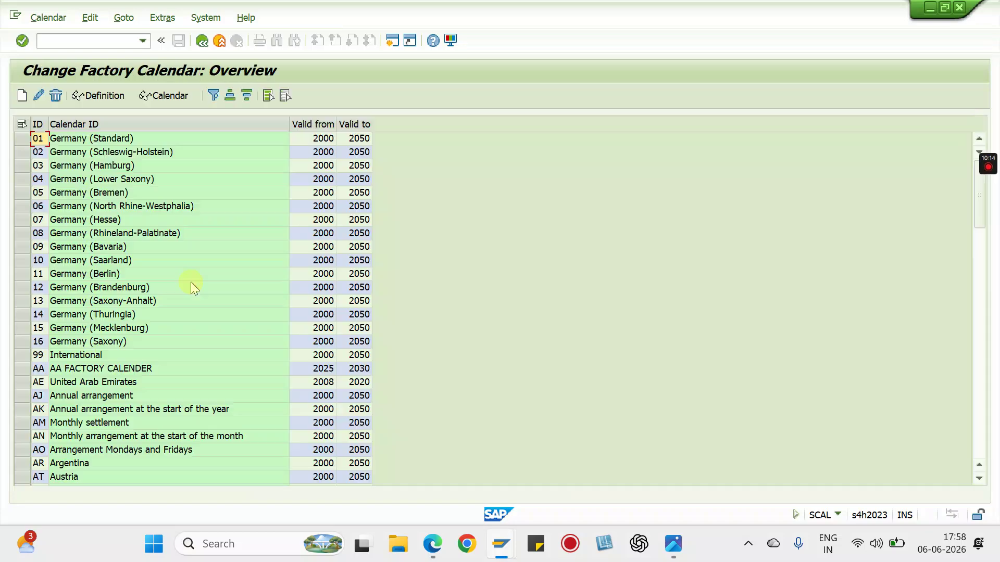
{"action": "left_click", "coordinate": [22, 96]}
{"action": "type", "text": "26"}
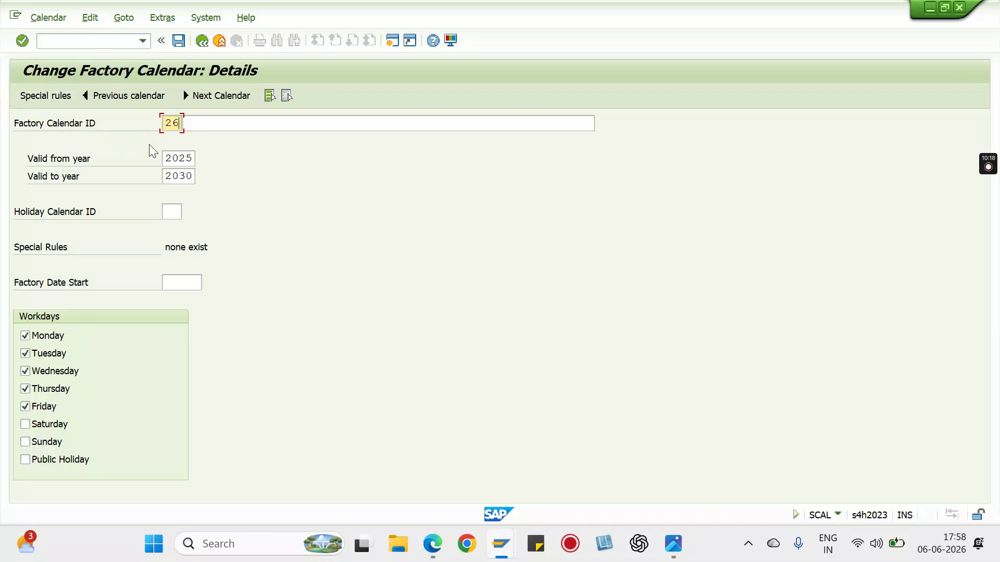
- Name factory calendar 26 "26SD - Factory Calender" and assign holiday calendar ID 26 to it
{"action": "left_click", "coordinate": [274, 122]}
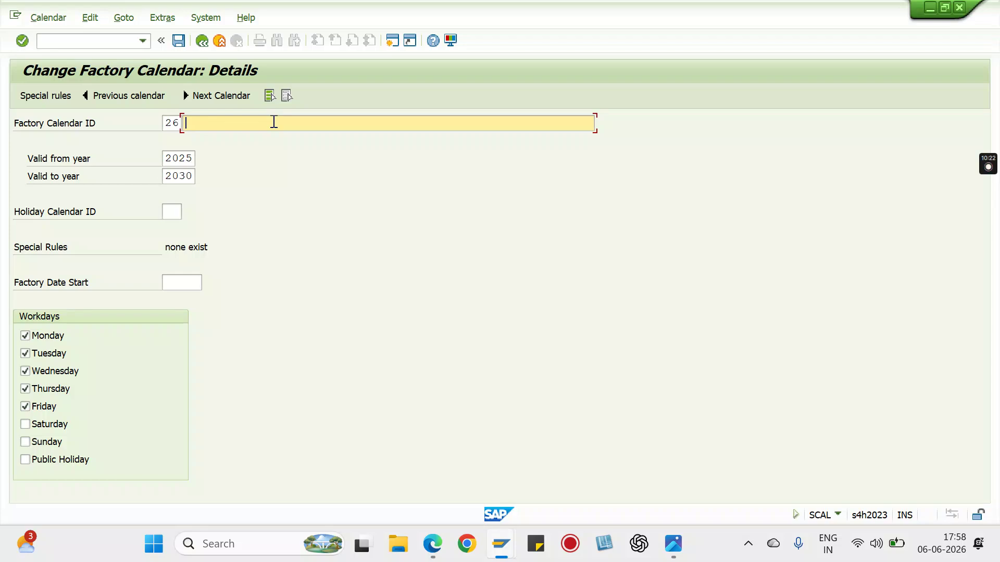
{"action": "type", "text": "26SD - Factory Calender"}
{"action": "left_click", "coordinate": [166, 212]}
{"action": "type", "text": "26"}
{"action": "key", "text": "Return"}
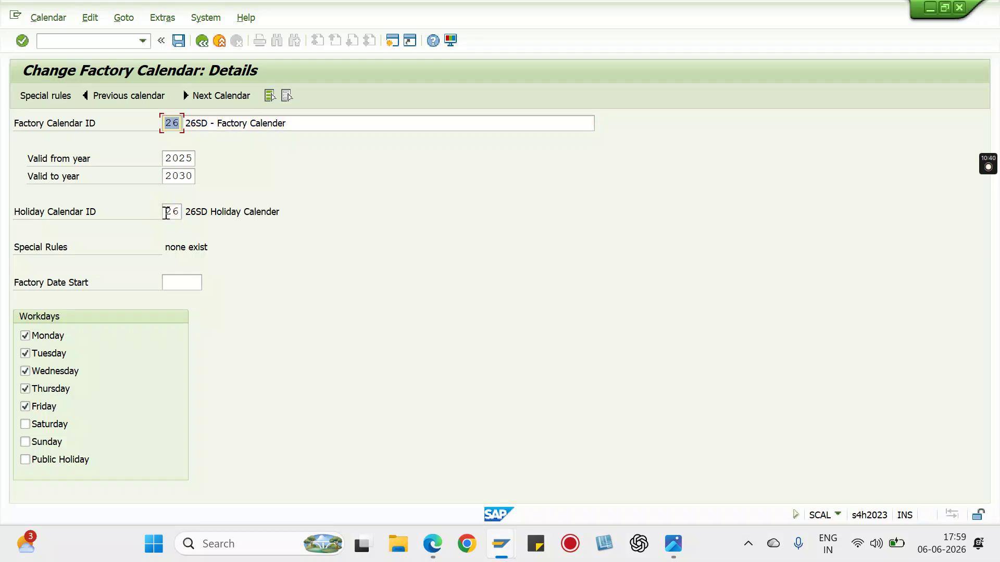
- Mark Saturday as an additional workday in the factory calendar
{"action": "left_click", "coordinate": [185, 288]}
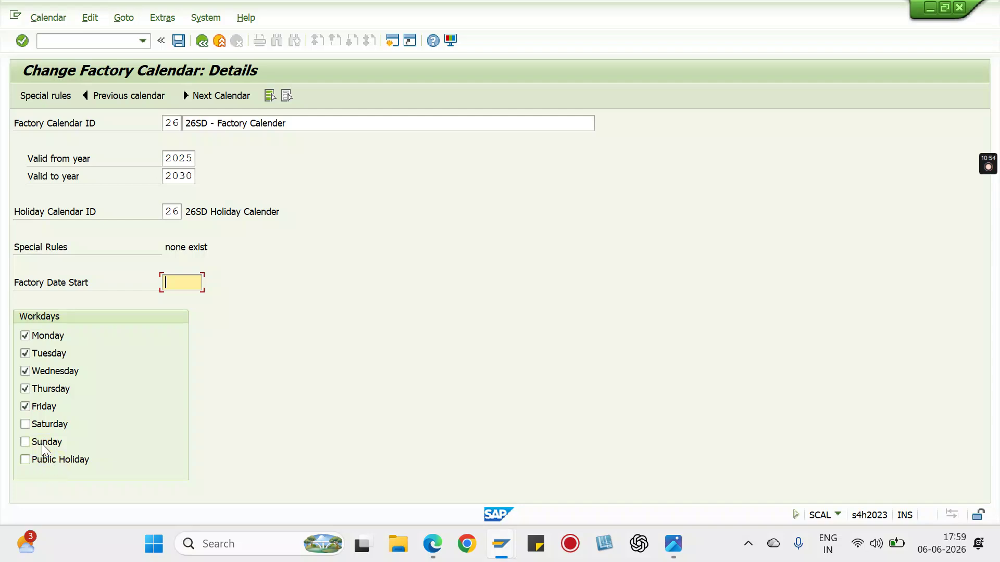
{"action": "left_click", "coordinate": [25, 424]}
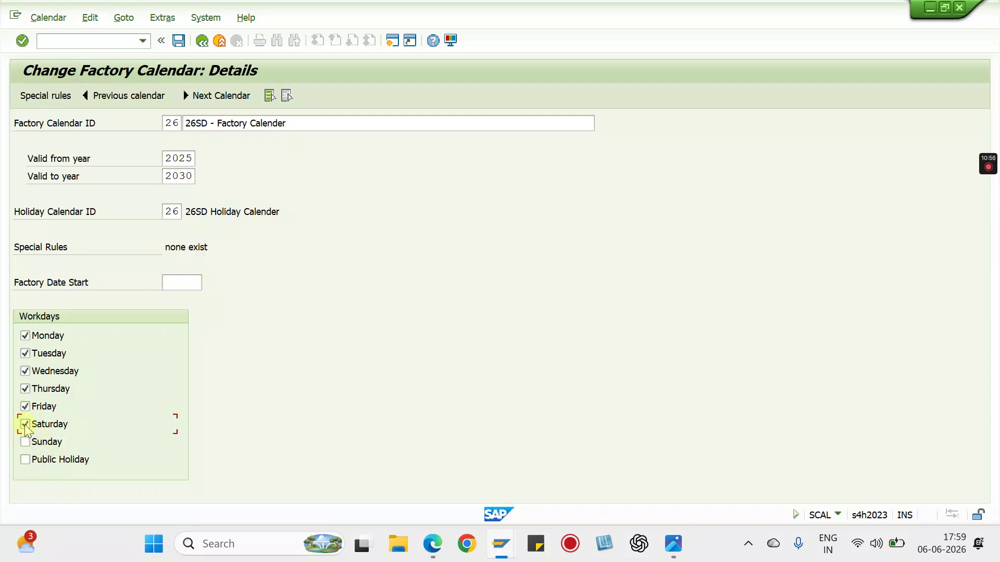
{"action": "key", "text": "Return"}
{"action": "left_click", "coordinate": [42, 424]}
{"action": "left_click", "coordinate": [48, 426]}
{"action": "key", "text": "Return"}
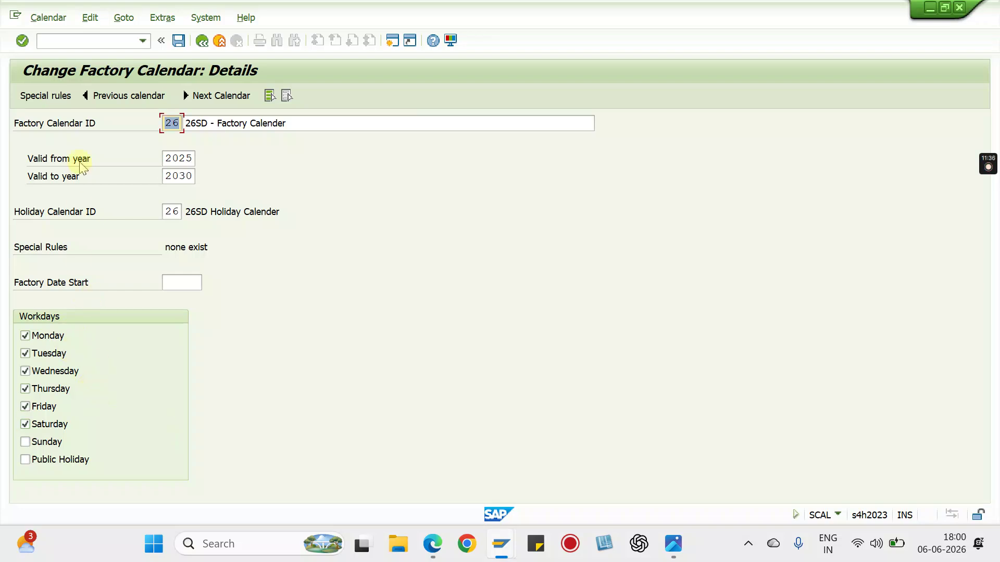
- Save factory calendar 26 and accept the transport note
{"action": "left_click", "coordinate": [49, 96]}
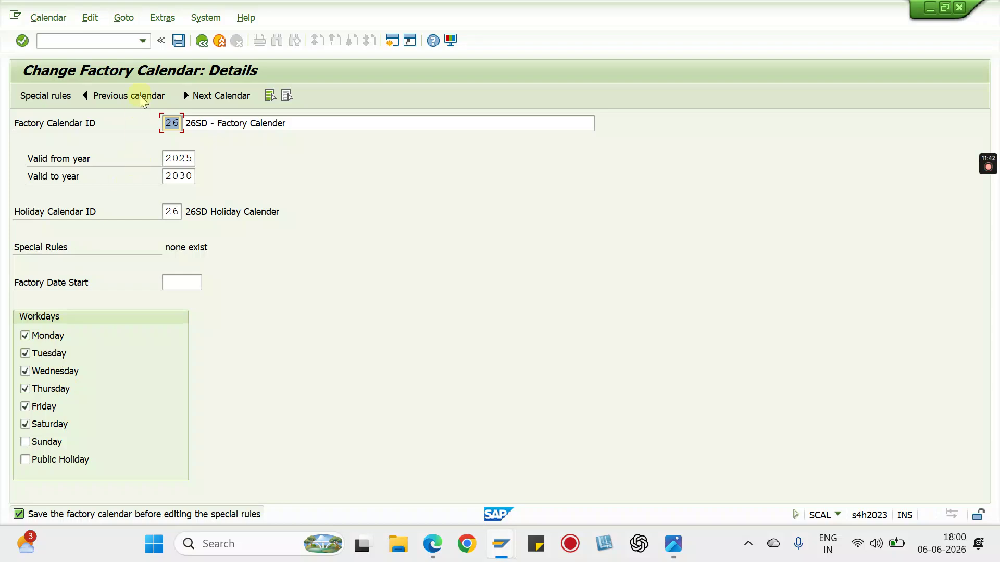
{"action": "left_click", "coordinate": [179, 41]}
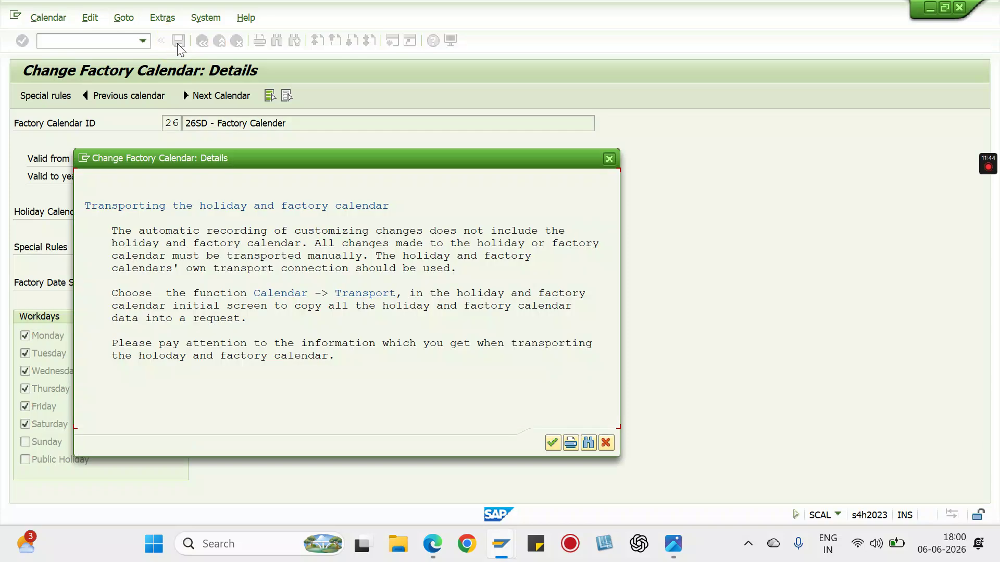
{"action": "left_click", "coordinate": [553, 443]}
{"action": "left_click_drag", "start_coordinate": [165, 248], "coordinate": [224, 250]}
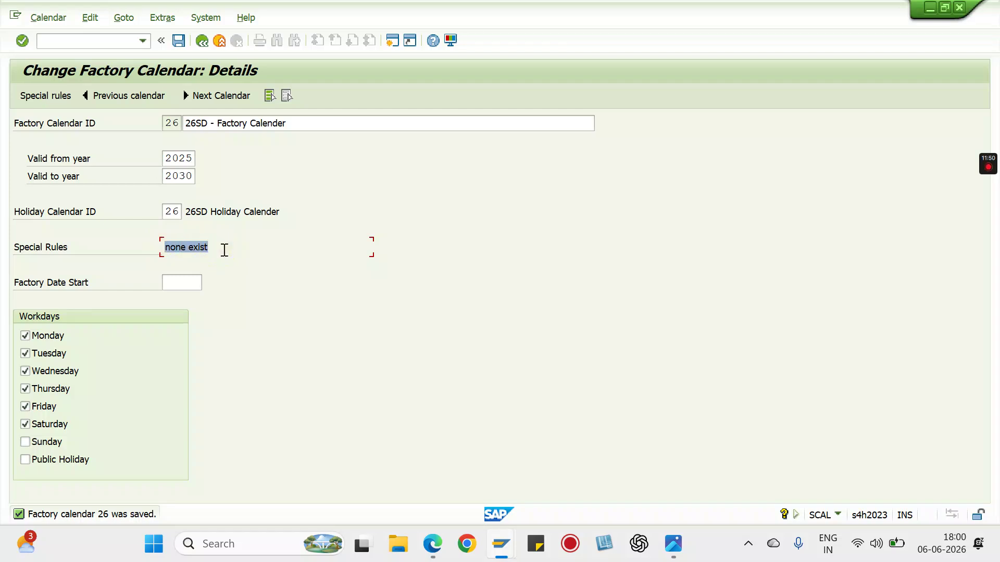
{"action": "left_click", "coordinate": [179, 41]}
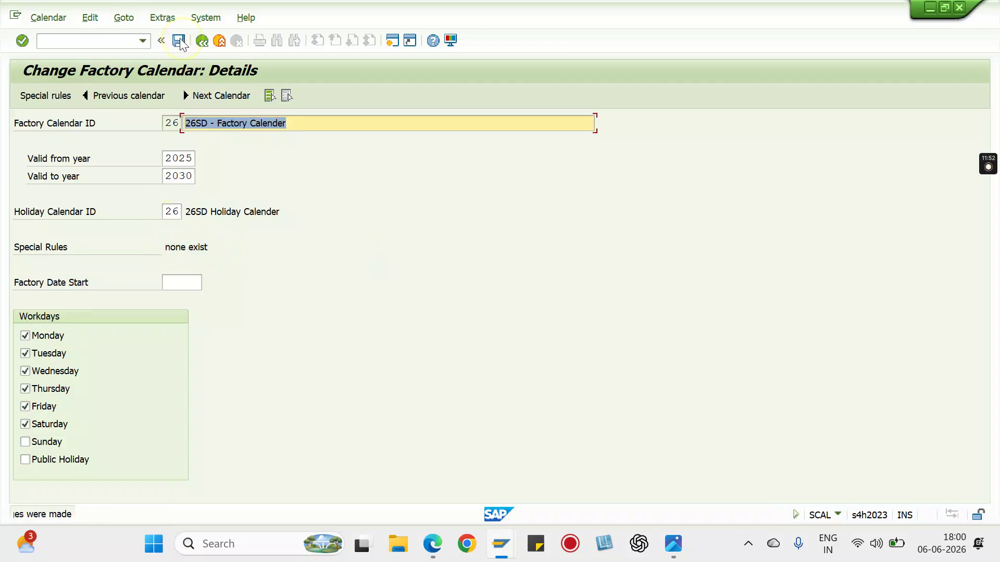
- Examine the special rules of factory calendar 26 and the new-rule entry form, leaving without creating a rule
{"action": "left_click", "coordinate": [122, 17]}
{"action": "left_click", "coordinate": [90, 18]}
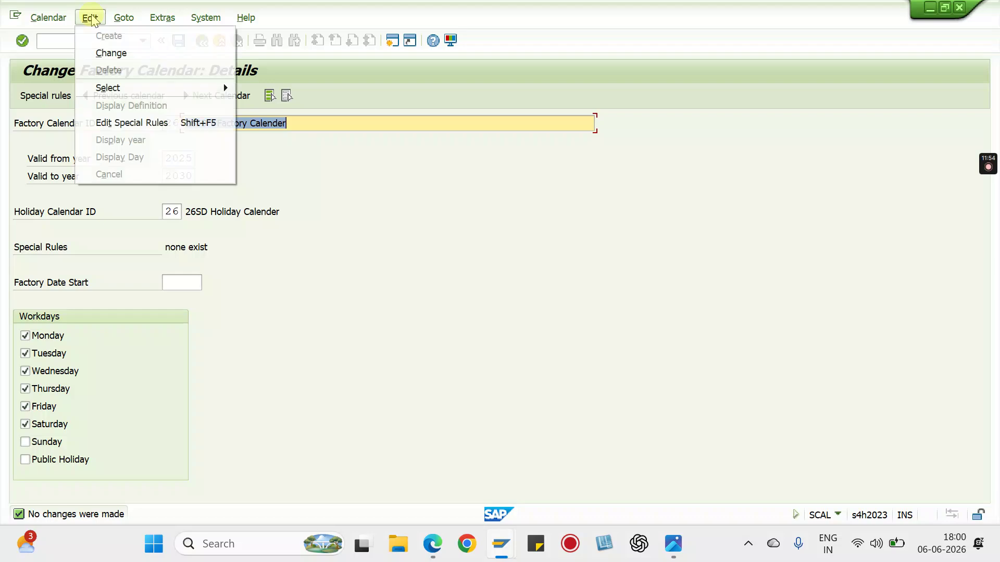
{"action": "left_click", "coordinate": [151, 123]}
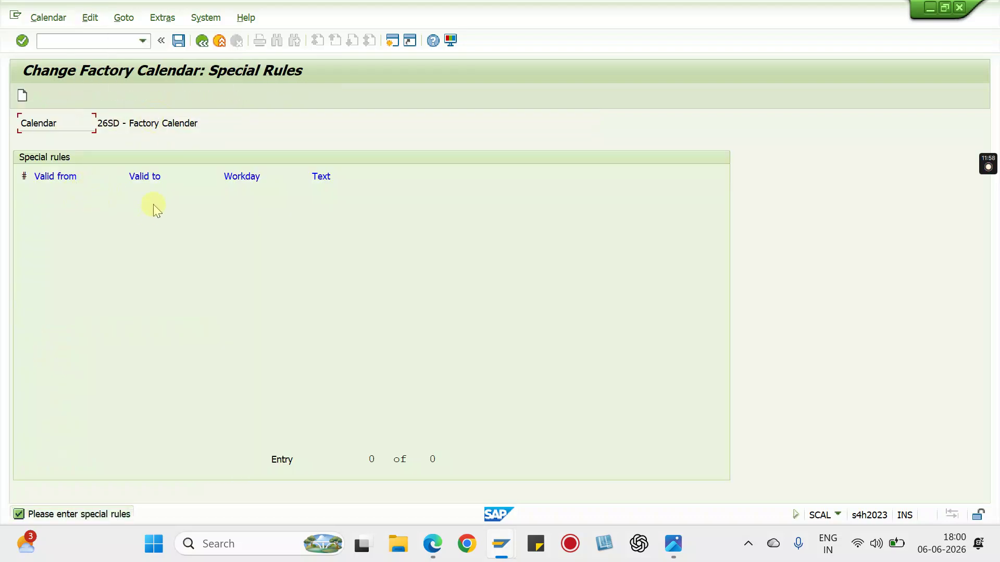
{"action": "left_click", "coordinate": [22, 99]}
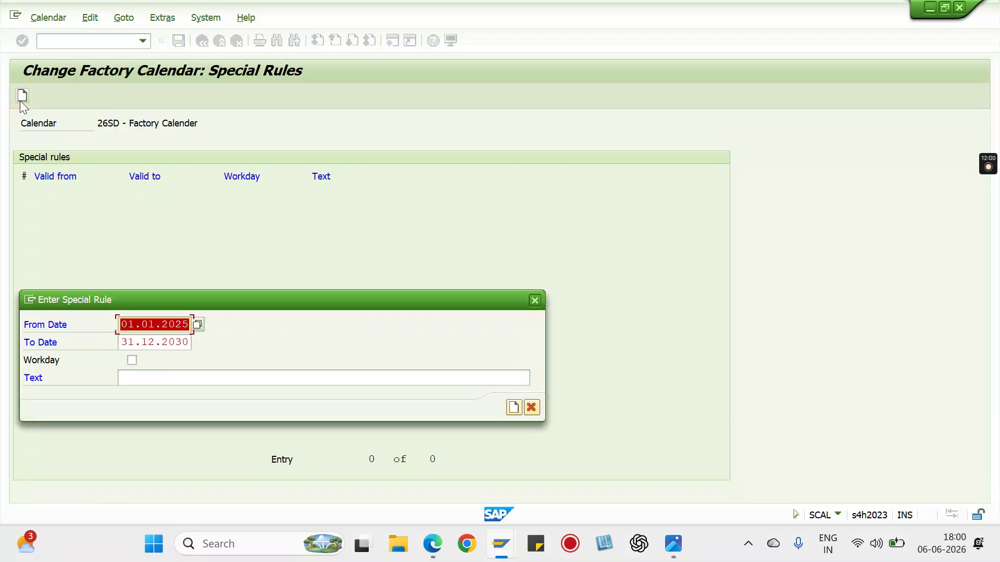
{"action": "left_click", "coordinate": [304, 380]}
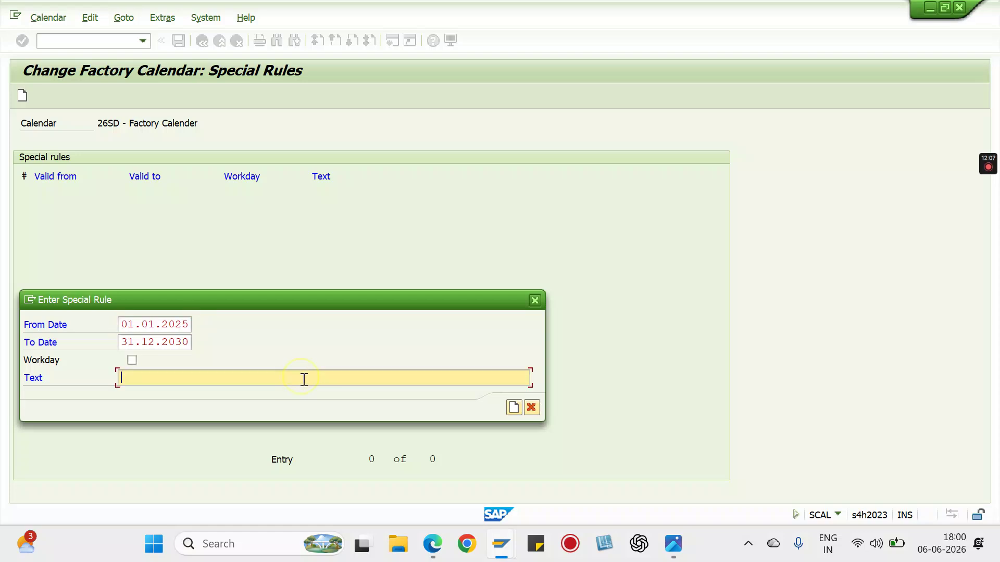
{"action": "left_click", "coordinate": [535, 301]}
{"action": "left_click", "coordinate": [177, 192]}
{"action": "left_click", "coordinate": [202, 41]}
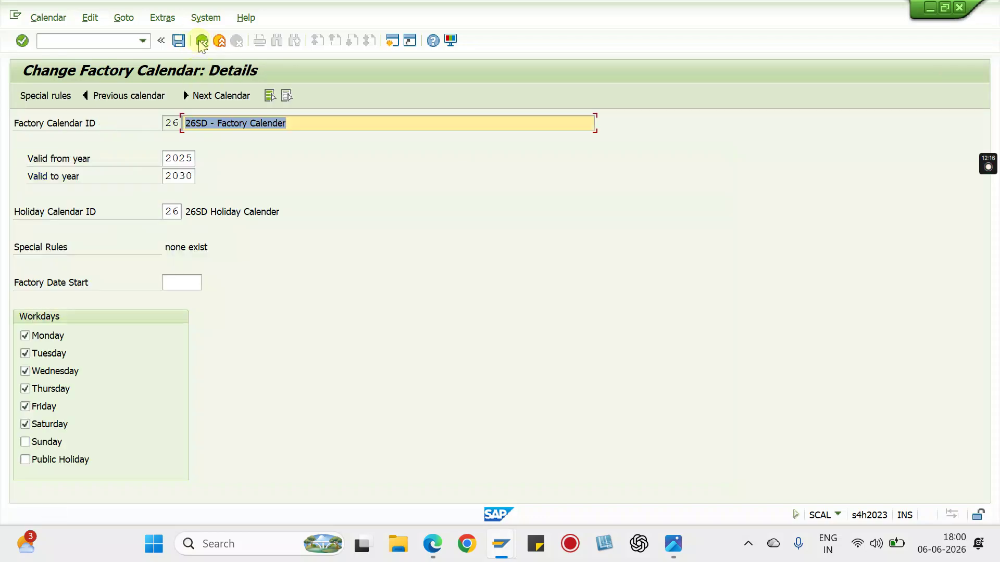
- Save the factory calendar again and return to the factory calendar overview
{"action": "left_click", "coordinate": [179, 41]}
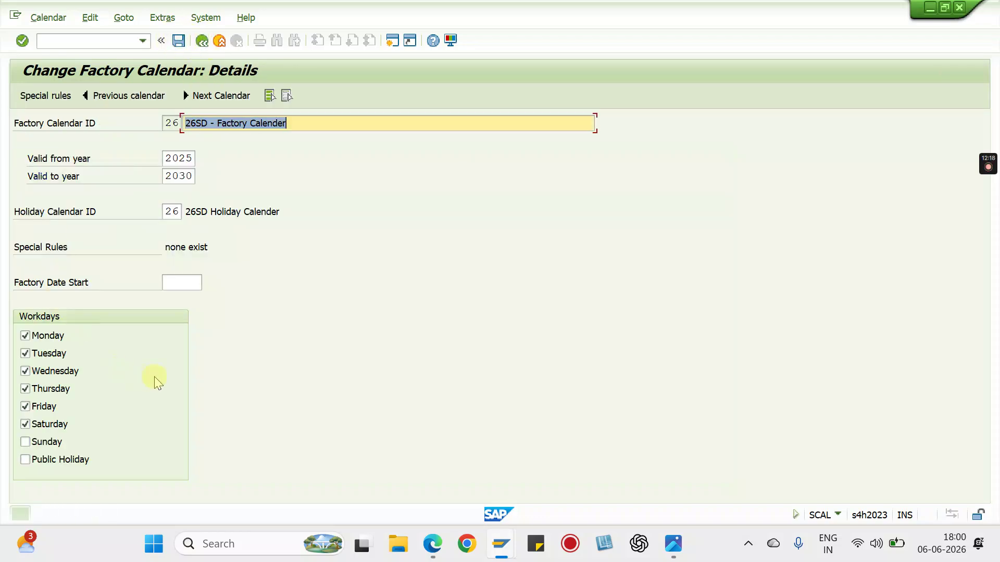
{"action": "left_click", "coordinate": [178, 41]}
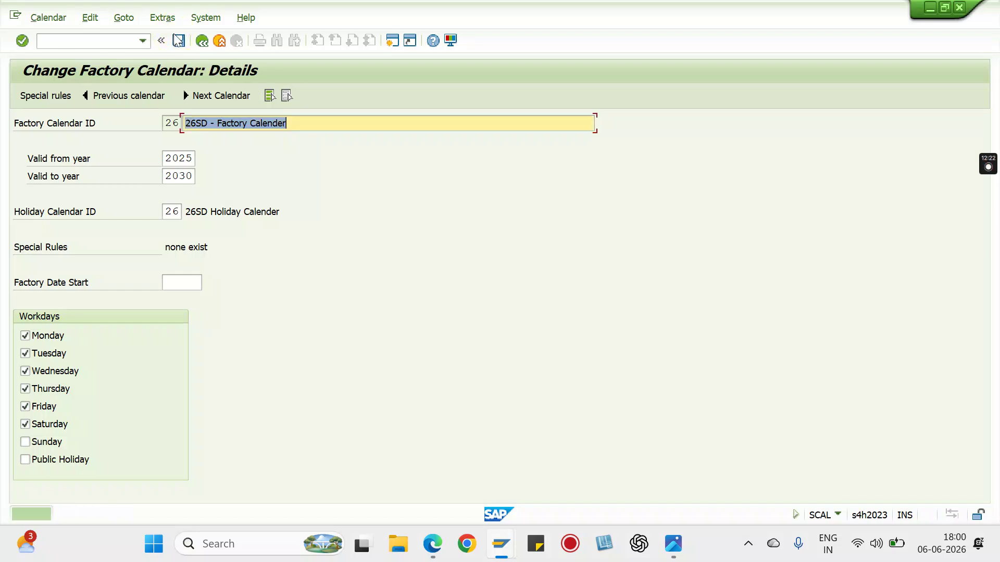
{"action": "left_click", "coordinate": [202, 41]}
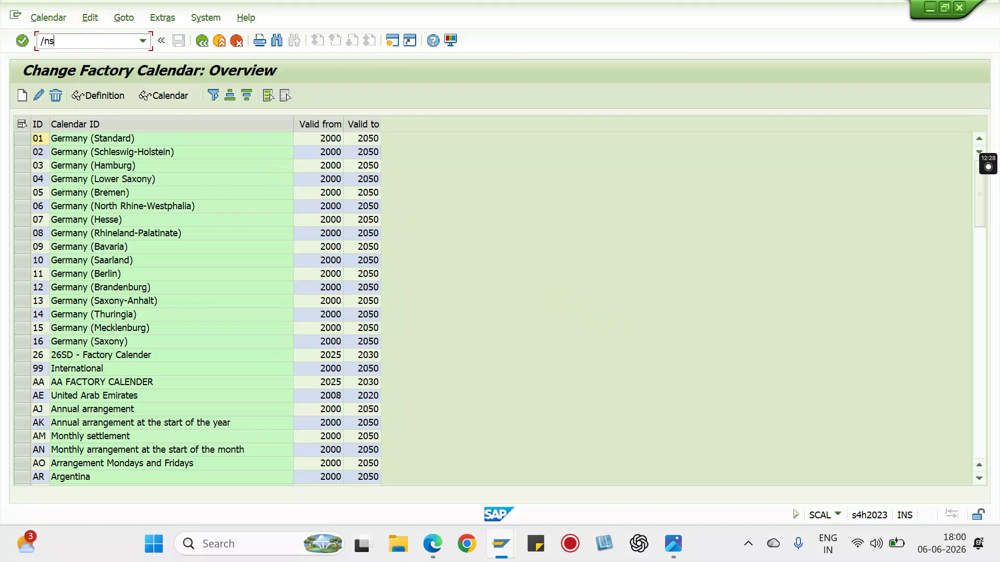
- Go to transaction SPRO and open Edit Company Code Data in the SAP Reference IMG under Enterprise Structure, Definition, Financial Accounting
{"action": "key", "text": "Return"}
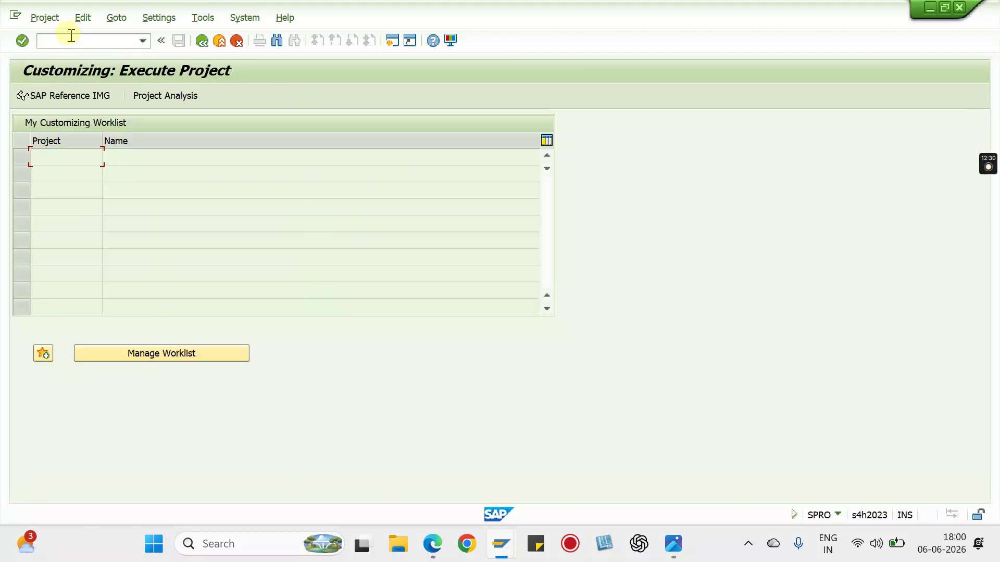
{"action": "left_click", "coordinate": [72, 97]}
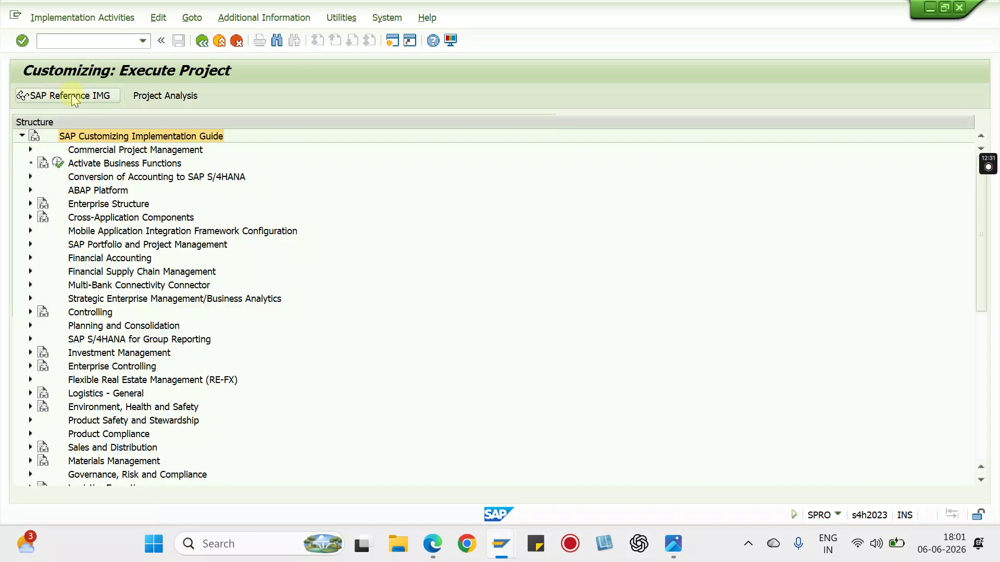
{"action": "left_click", "coordinate": [31, 204]}
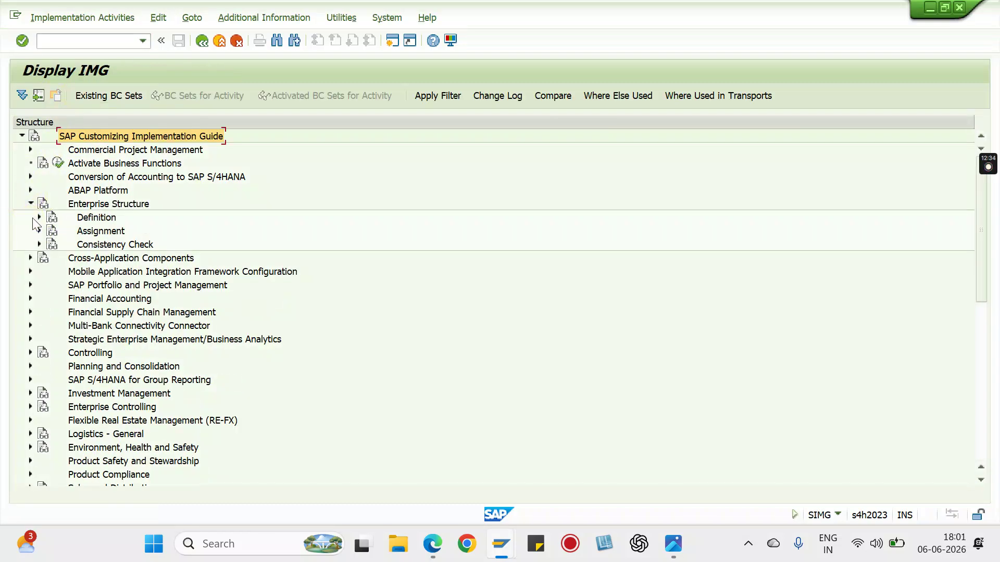
{"action": "left_click", "coordinate": [39, 218]}
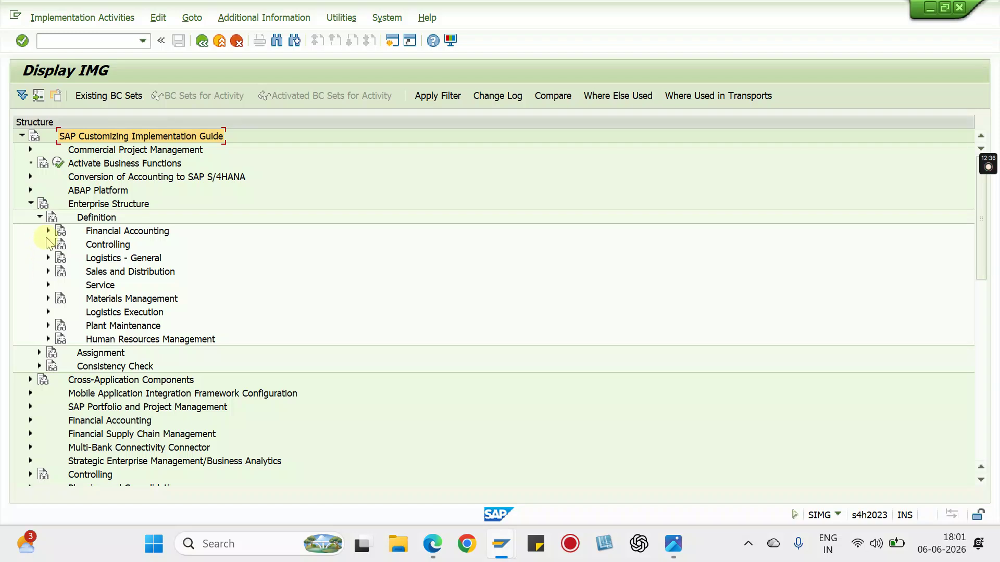
{"action": "left_click", "coordinate": [48, 231]}
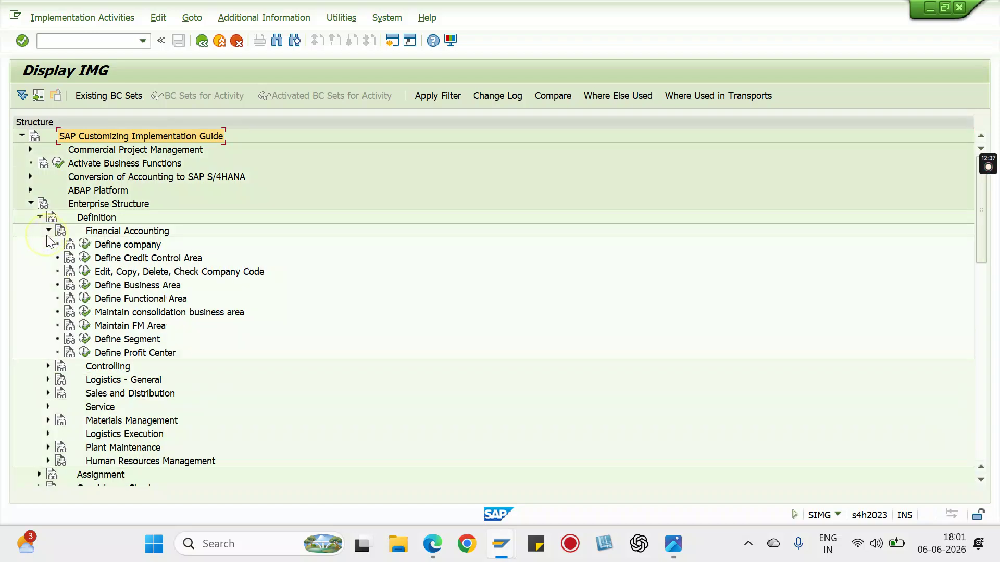
{"action": "left_click", "coordinate": [86, 273]}
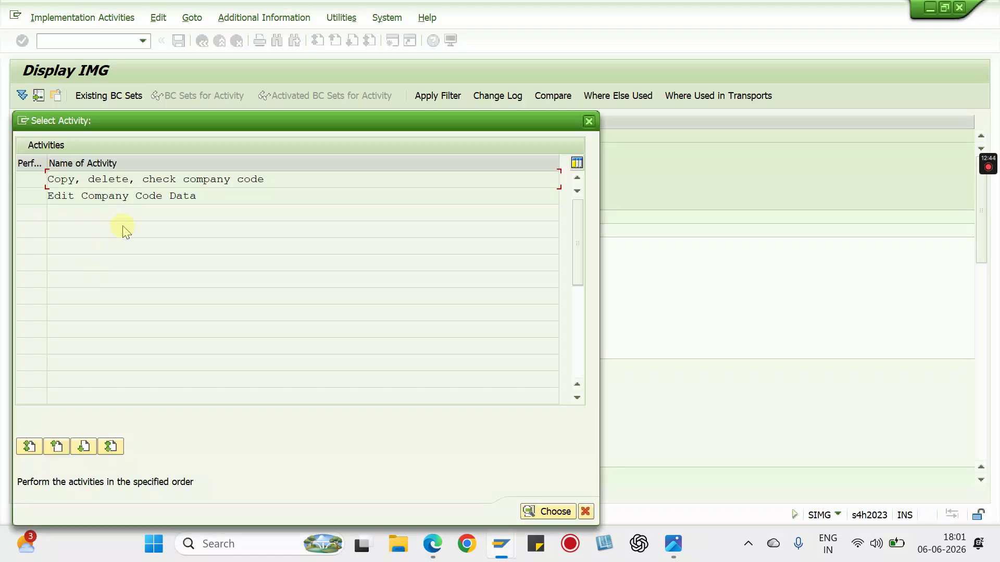
{"action": "double_click", "coordinate": [182, 196]}
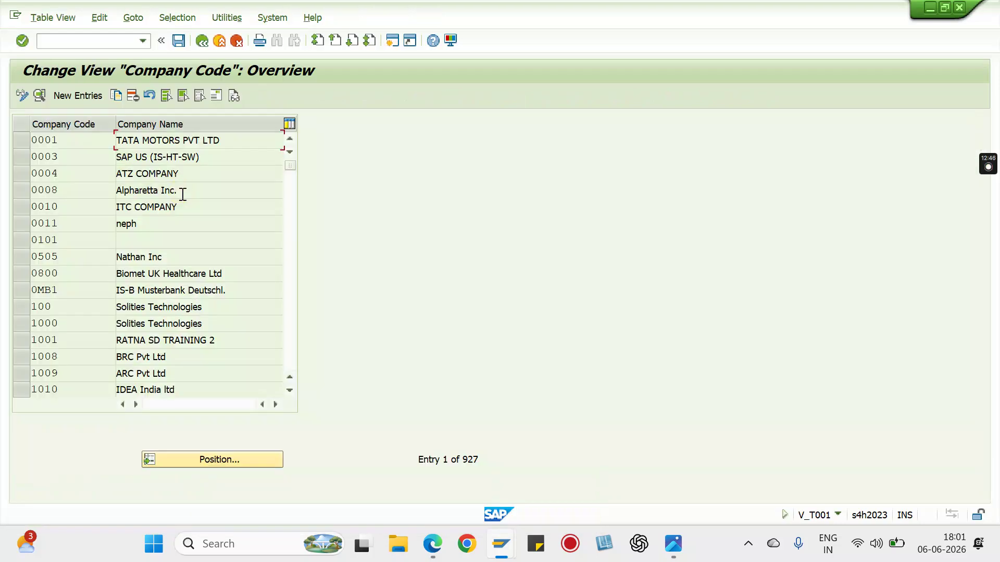
- Position the company code list at 26S, review the details and address of company code 26TM, and return to the IMG
{"action": "left_click", "coordinate": [249, 464]}
{"action": "type", "text": "2"}
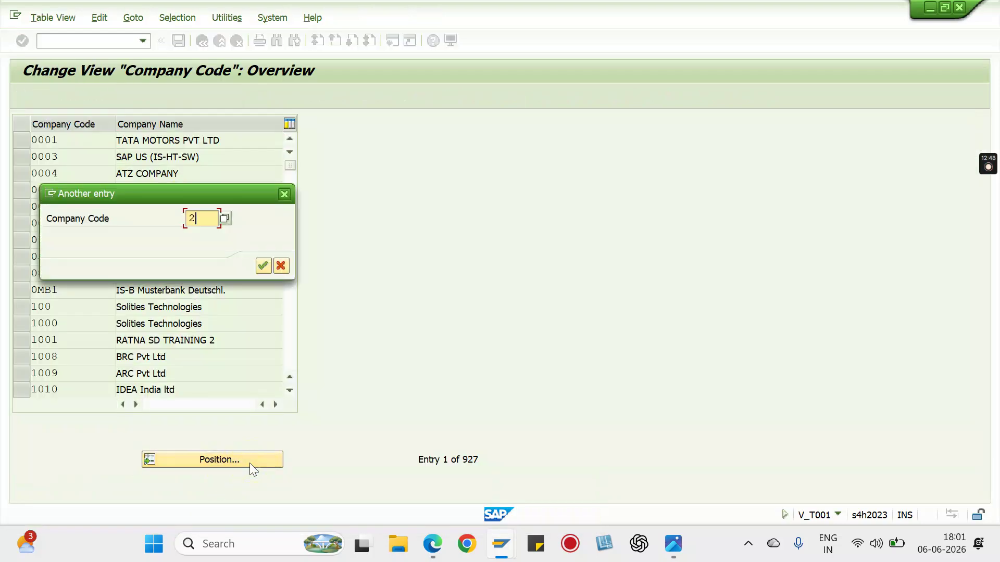
{"action": "type", "text": "6s"}
{"action": "key", "text": "Return"}
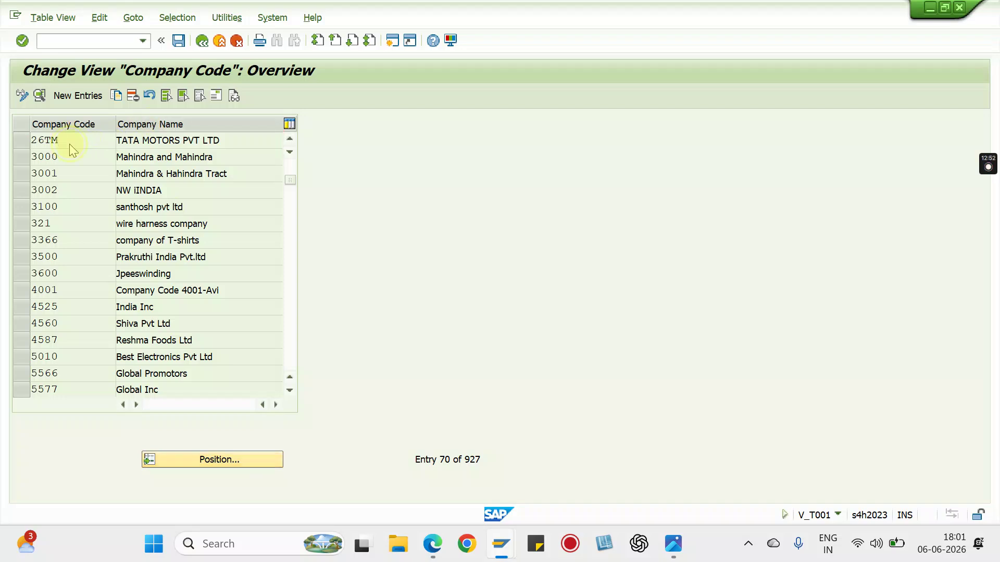
{"action": "double_click", "coordinate": [70, 145]}
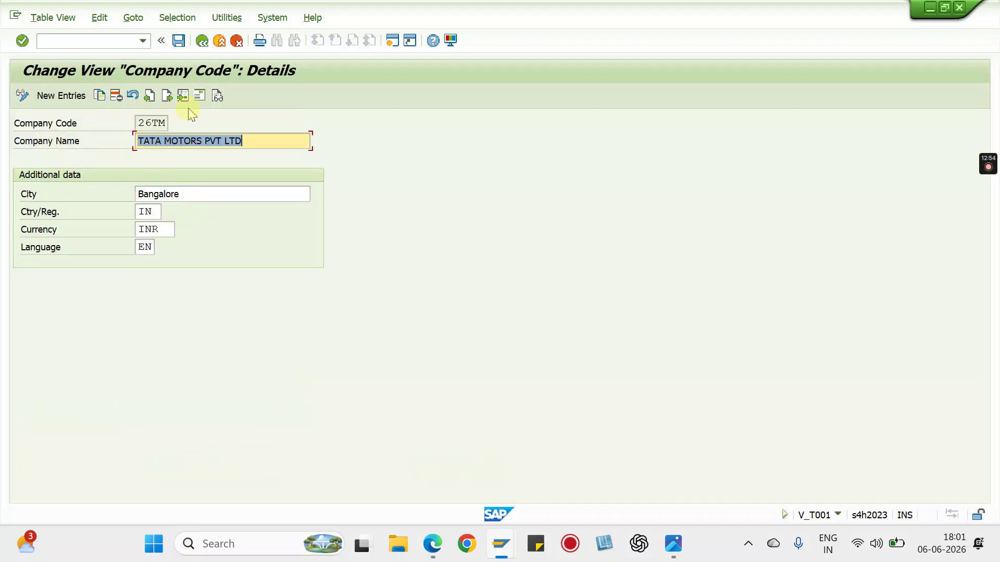
{"action": "left_click", "coordinate": [200, 97]}
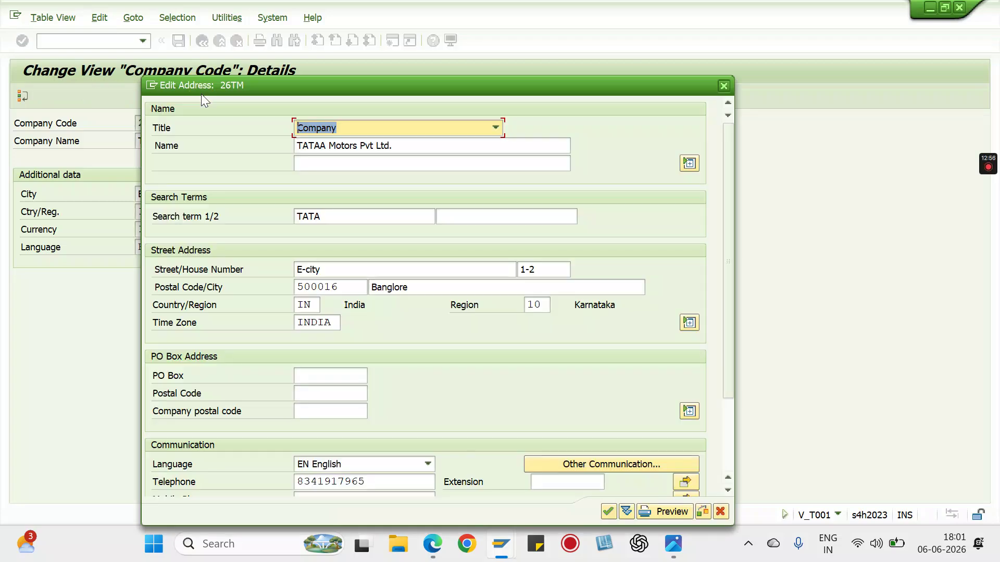
{"action": "left_click", "coordinate": [726, 88]}
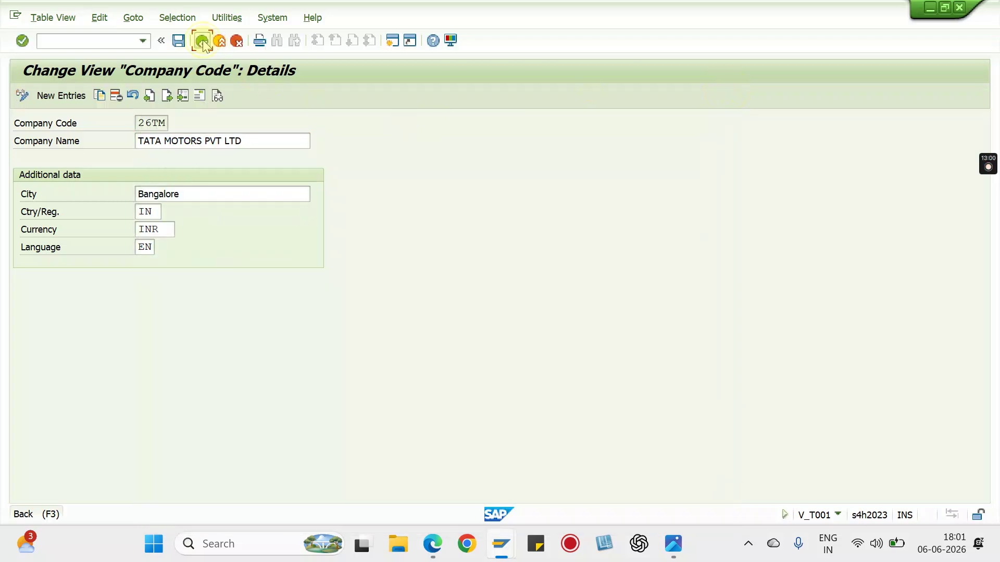
{"action": "left_click", "coordinate": [203, 41]}
{"action": "left_click", "coordinate": [202, 40]}
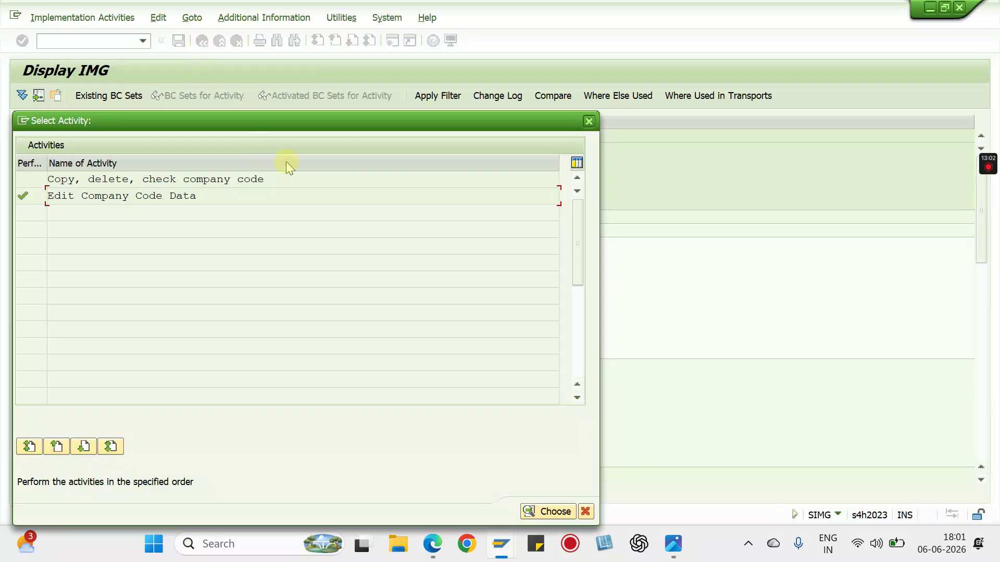
{"action": "left_click", "coordinate": [589, 123]}
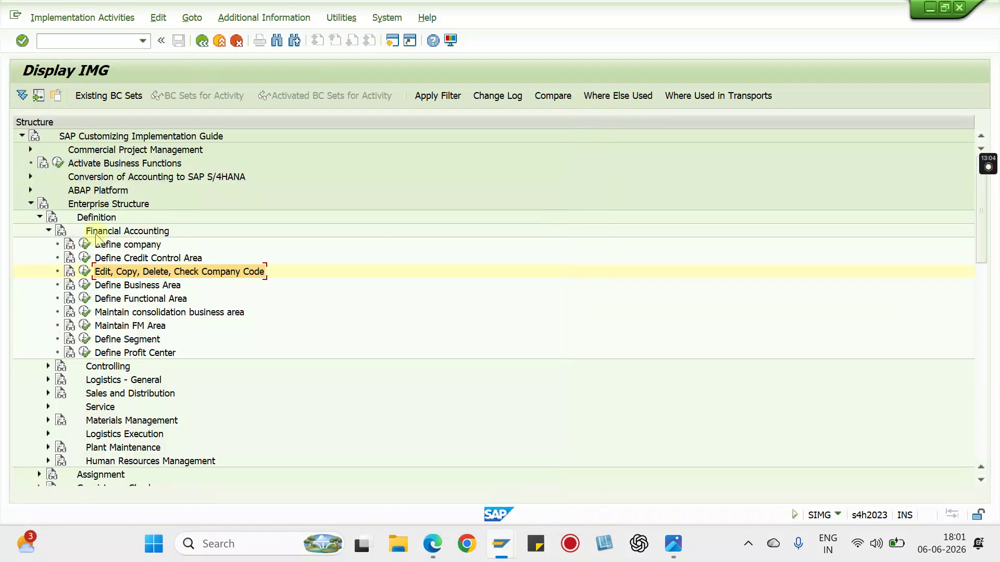
- Open the Define Plant activity under Logistics - General, position the plant list at 26KA and open that plant's details
{"action": "left_click", "coordinate": [48, 230]}
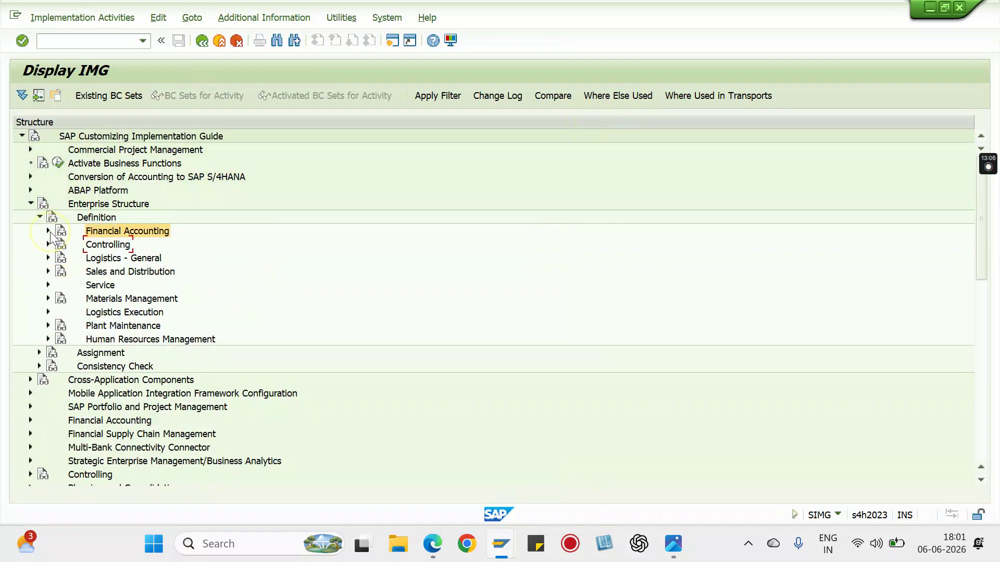
{"action": "left_click", "coordinate": [48, 258]}
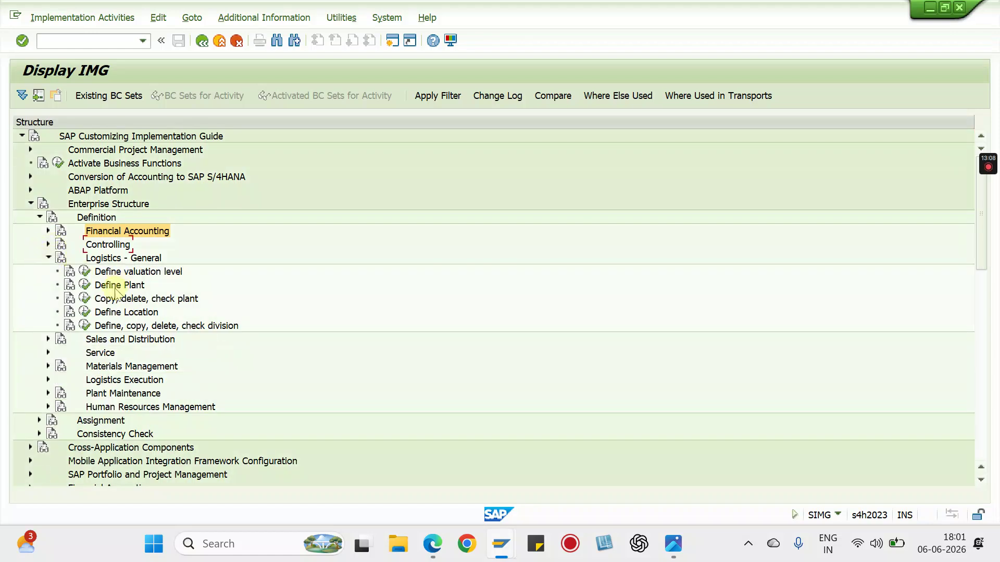
{"action": "left_click", "coordinate": [84, 285]}
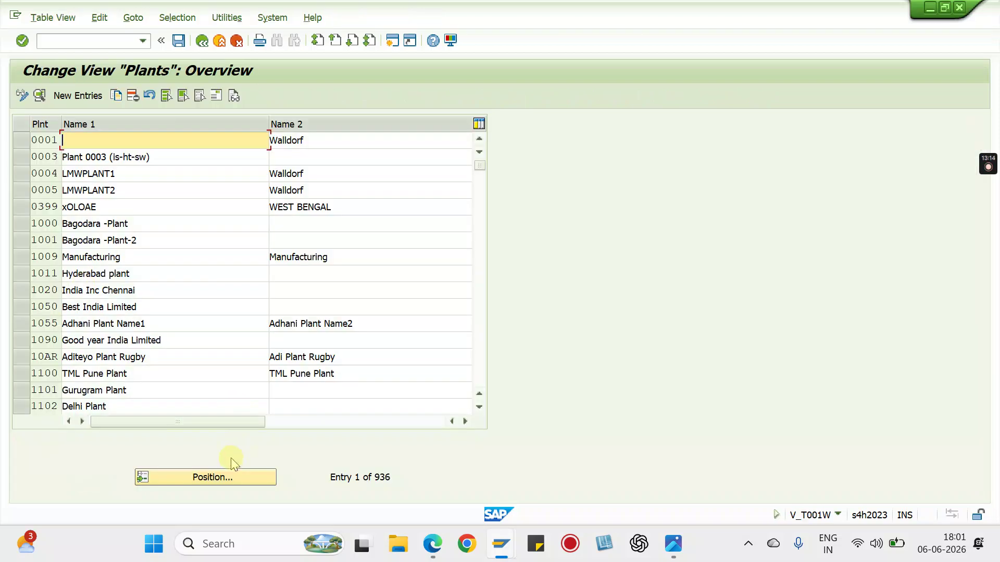
{"action": "left_click", "coordinate": [217, 477]}
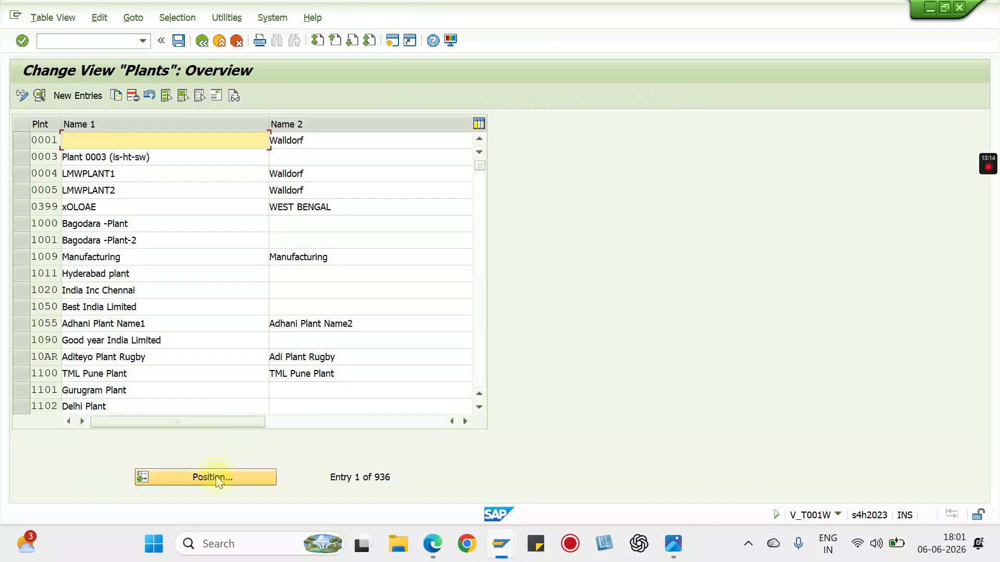
{"action": "type", "text": "26ka"}
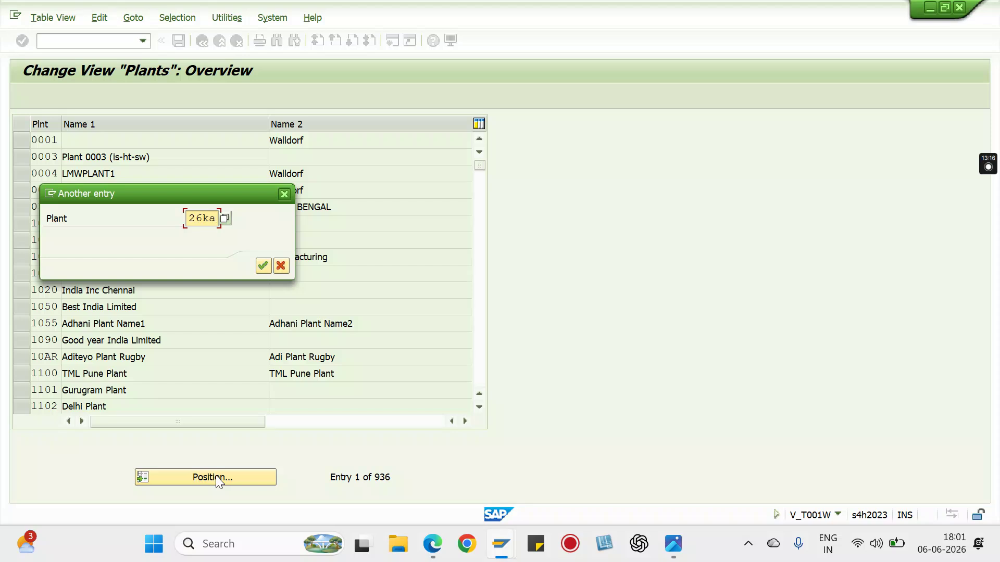
{"action": "key", "text": "Return"}
{"action": "double_click", "coordinate": [54, 142]}
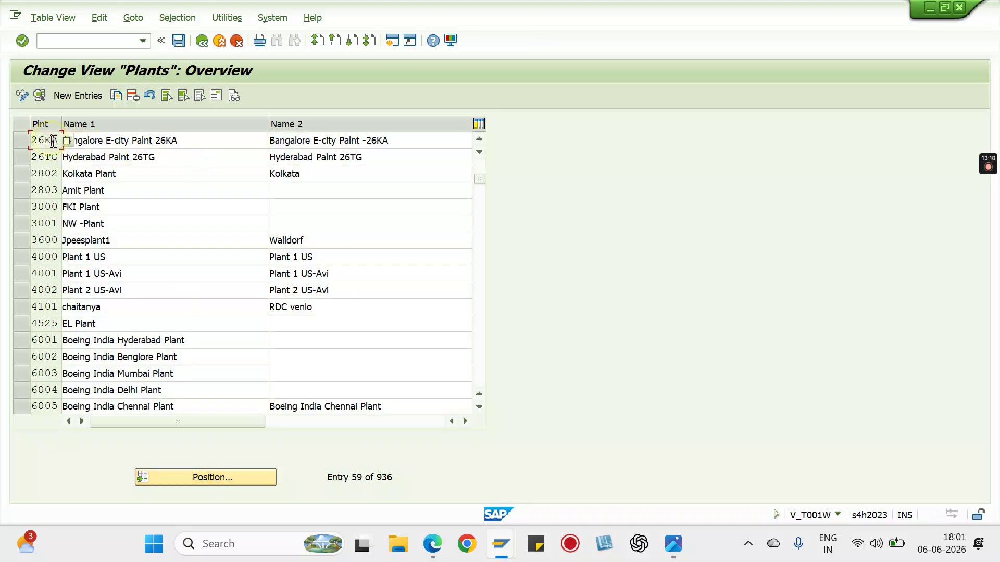
- Set the factory calendar of plant 26KA to 26
{"action": "double_click", "coordinate": [177, 388]}
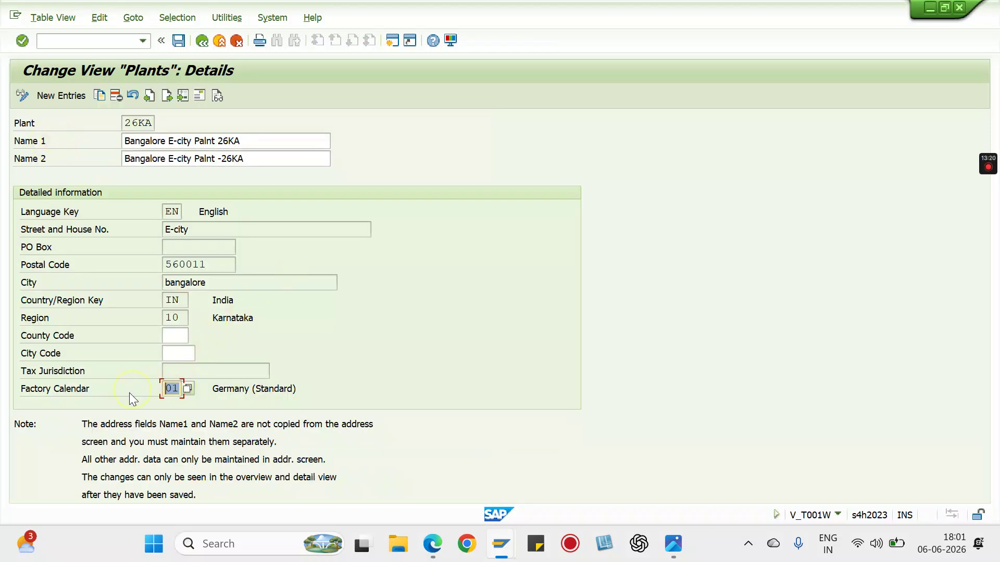
{"action": "type", "text": "26"}
{"action": "key", "text": "Return"}
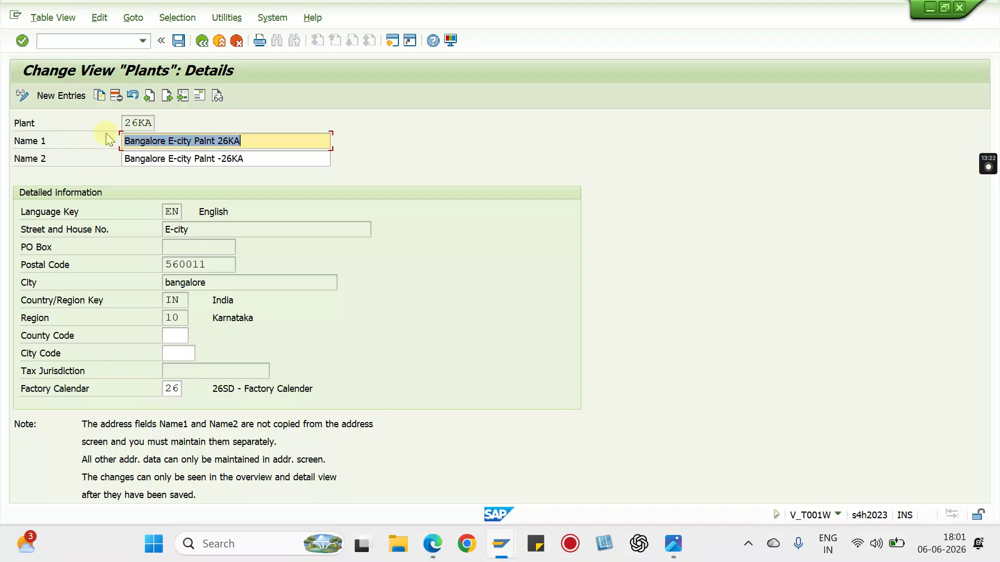
- Go to the following plant, 26TG, and set its factory calendar to 26
{"action": "left_click", "coordinate": [168, 95]}
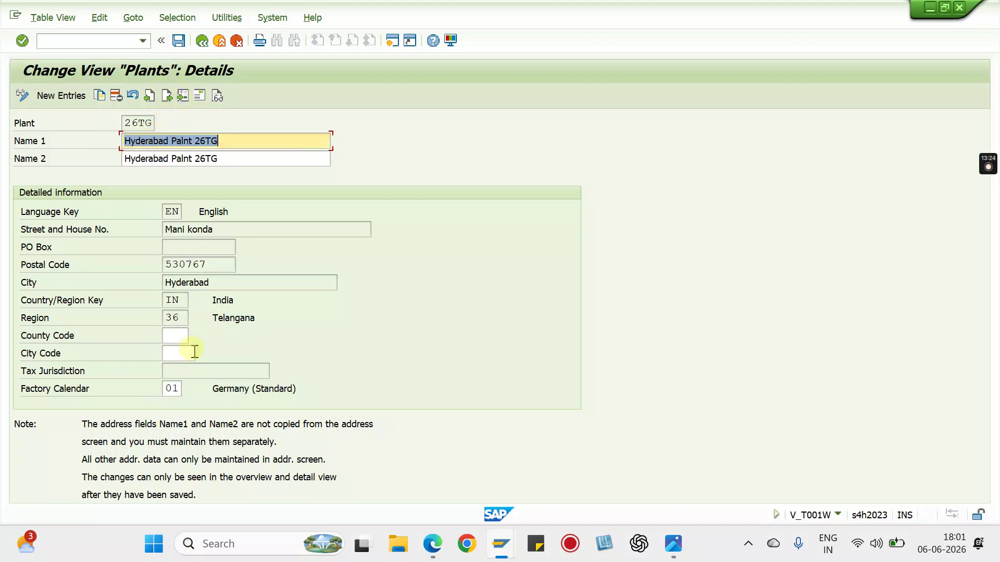
{"action": "double_click", "coordinate": [177, 388]}
{"action": "type", "text": "26"}
{"action": "key", "text": "Return"}
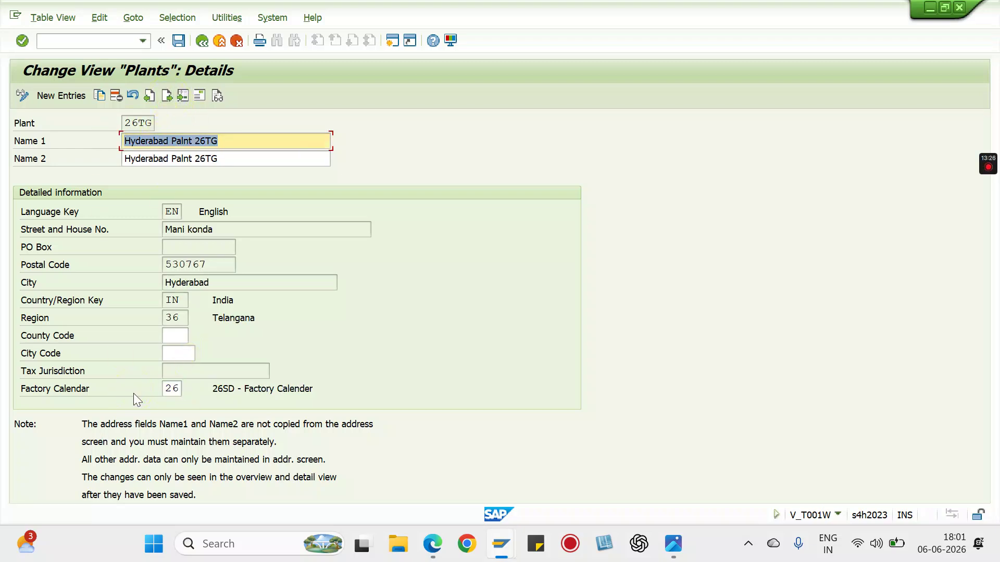
- Save the plant changes to the proposed customizing request and return to the IMG structure
{"action": "key", "text": "ctrl+s"}
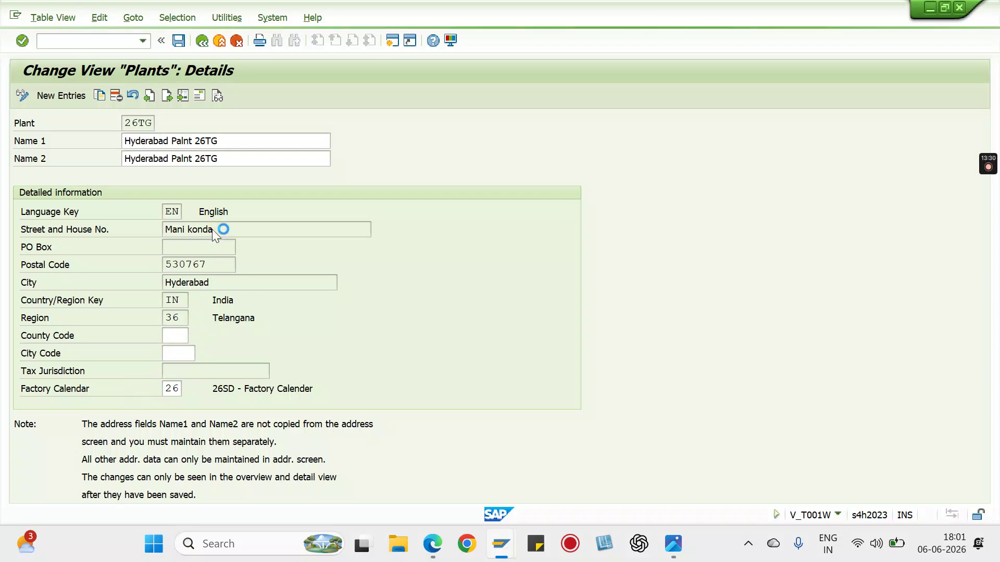
{"action": "left_click", "coordinate": [327, 248]}
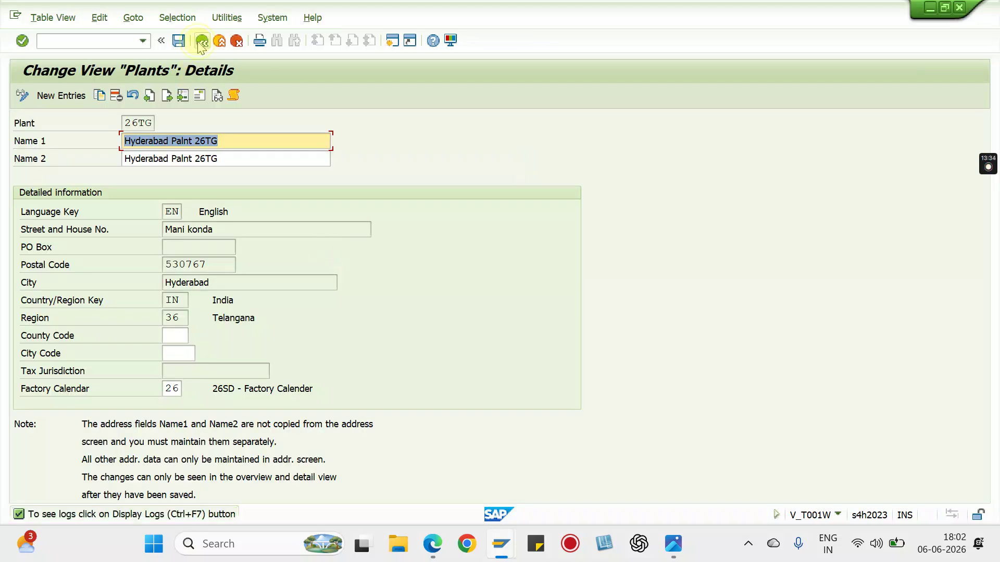
{"action": "left_click", "coordinate": [201, 41]}
{"action": "left_click", "coordinate": [199, 41]}
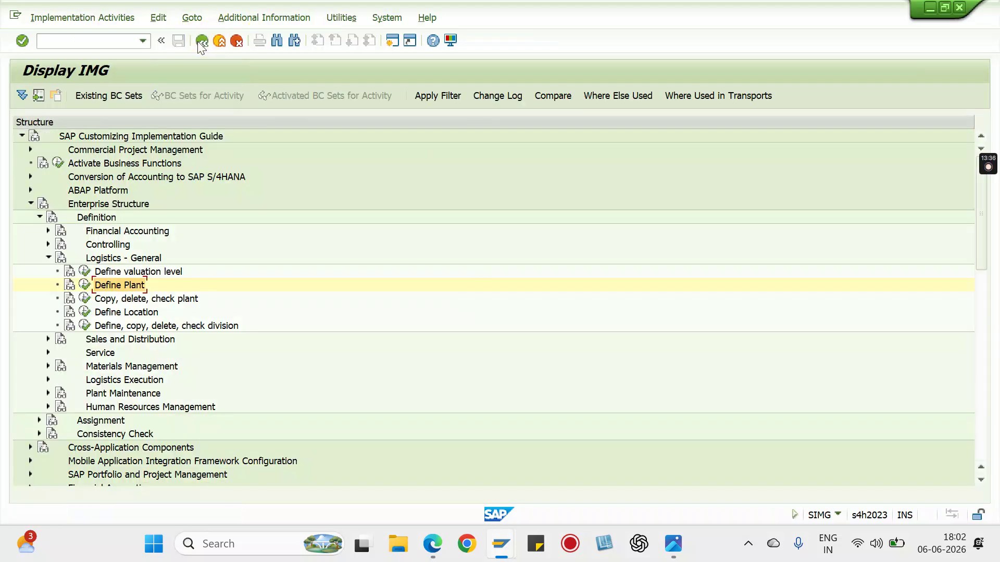
- Open Define Sales Organization under Sales and Distribution, position the list at 26KA and open that sales organization's details
{"action": "left_click", "coordinate": [47, 259]}
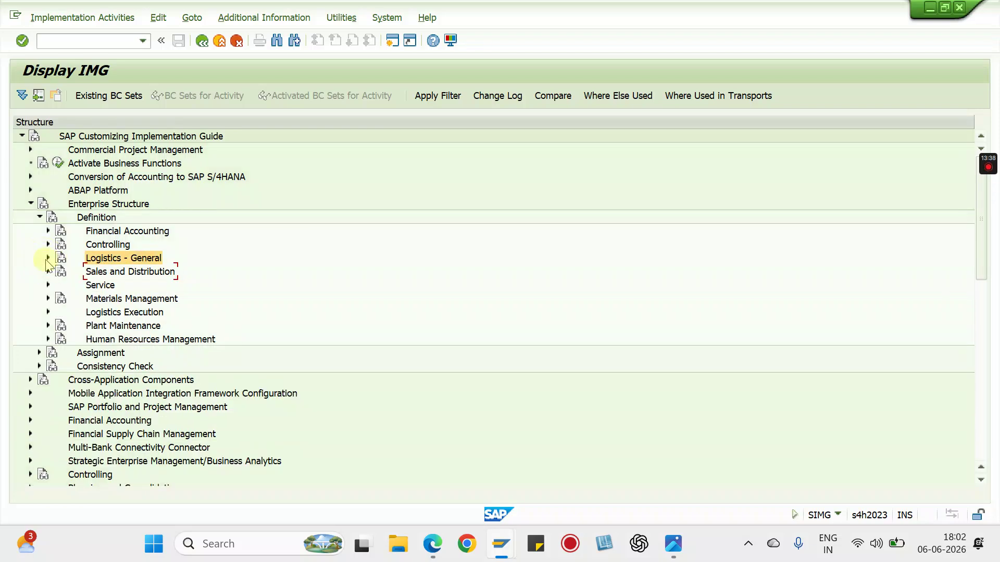
{"action": "left_click", "coordinate": [48, 272]}
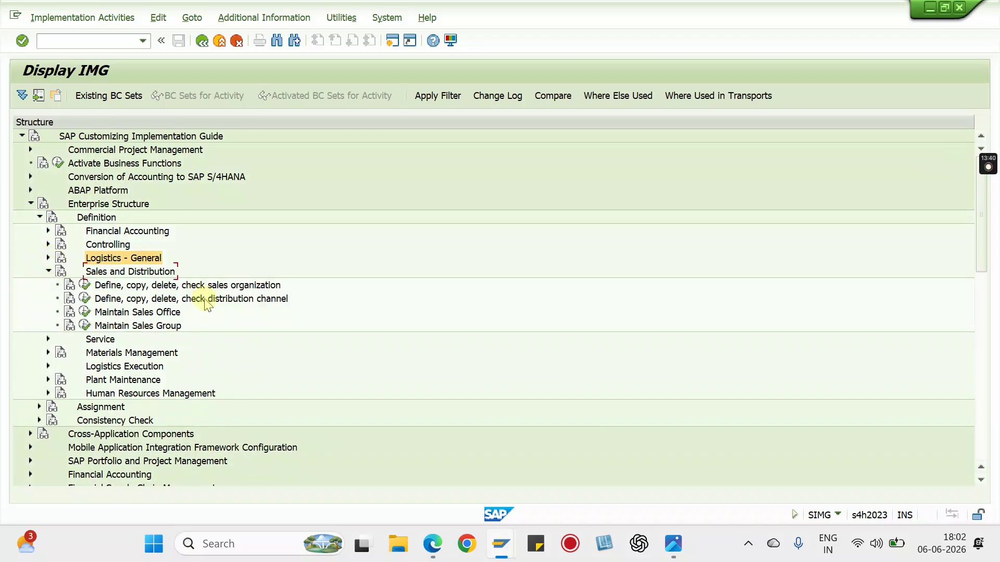
{"action": "left_click", "coordinate": [85, 285]}
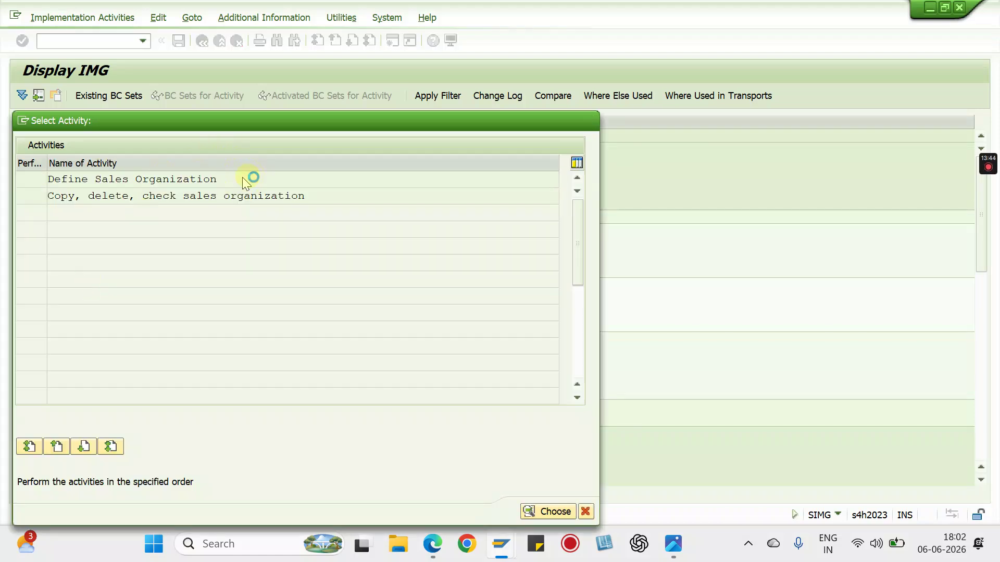
{"action": "double_click", "coordinate": [243, 178]}
{"action": "left_click", "coordinate": [244, 485]}
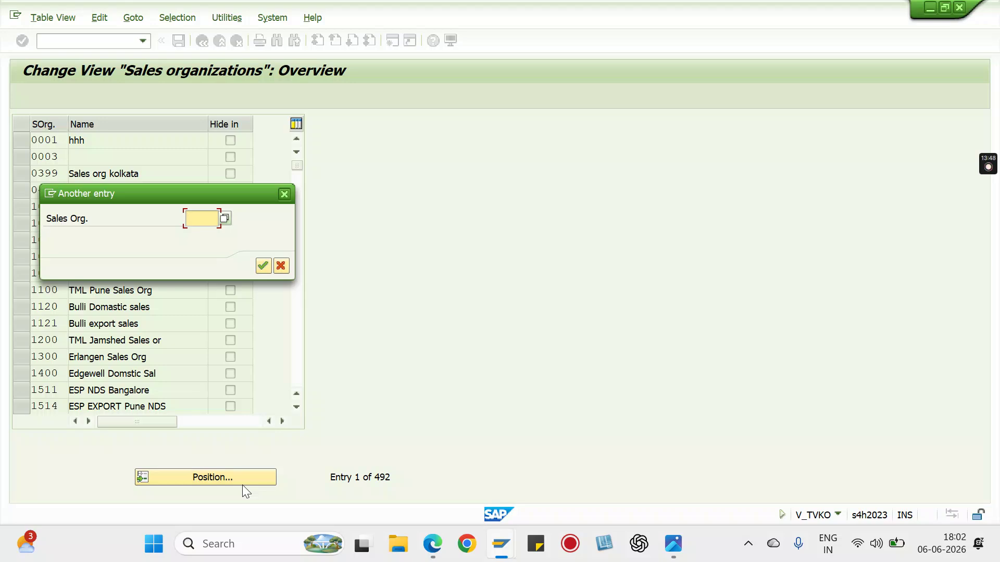
{"action": "type", "text": "26KA"}
{"action": "key", "text": "Return"}
{"action": "double_click", "coordinate": [47, 141]}
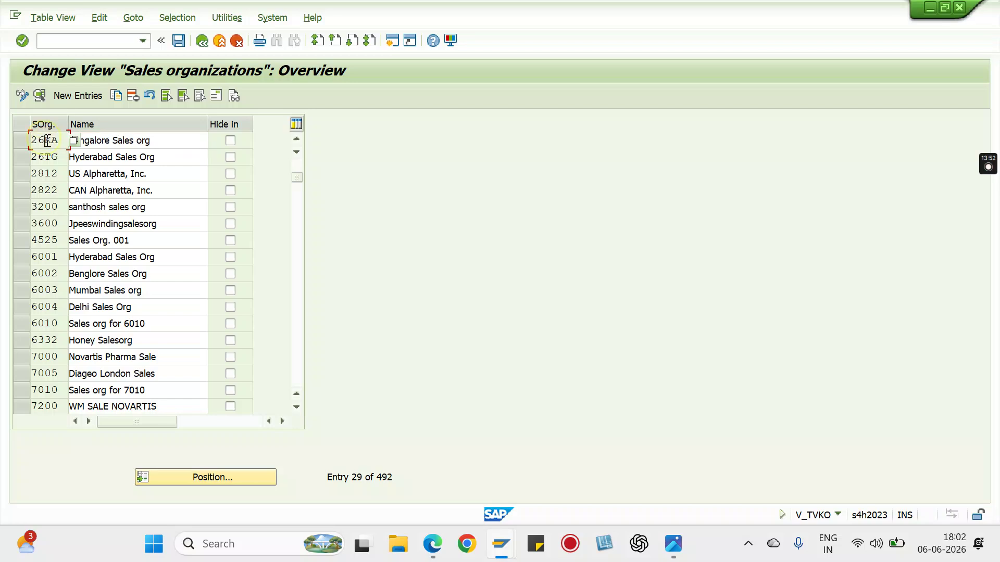
- Set the Sales Org.Calendar of 26KA to 26, save it to the proposed customizing request and return to the overview
{"action": "double_click", "coordinate": [459, 252]}
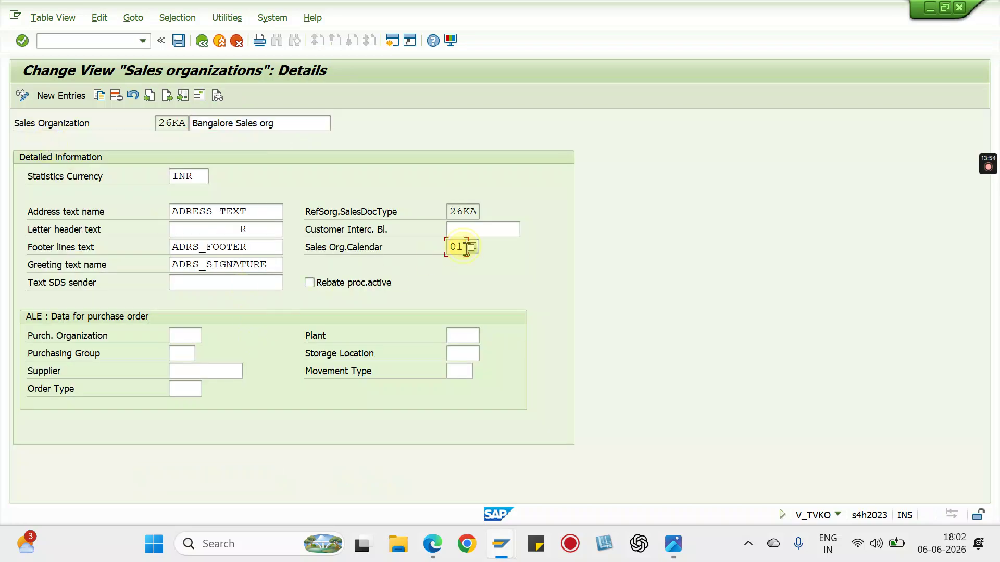
{"action": "type", "text": "26"}
{"action": "key", "text": "Return"}
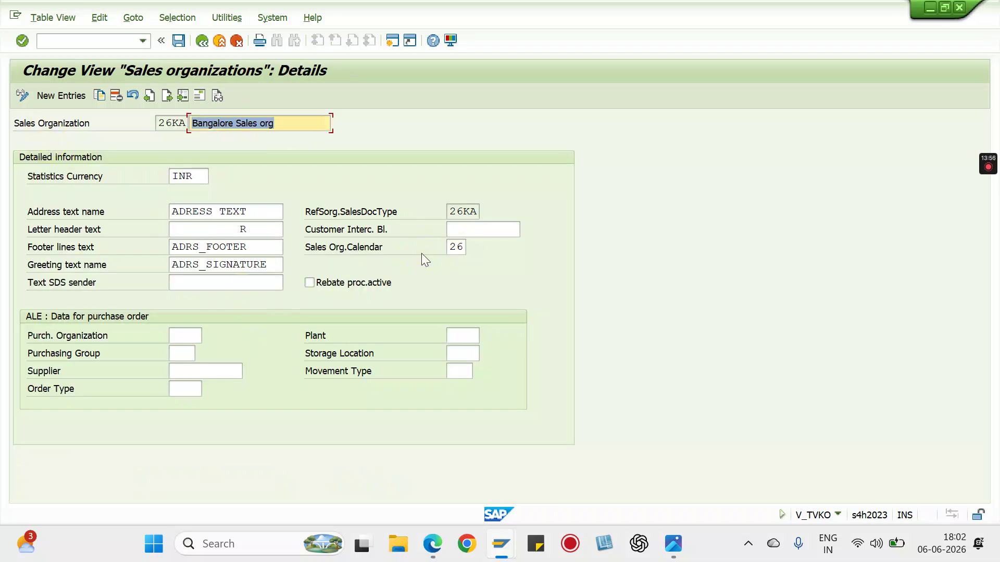
{"action": "key", "text": "ctrl+s"}
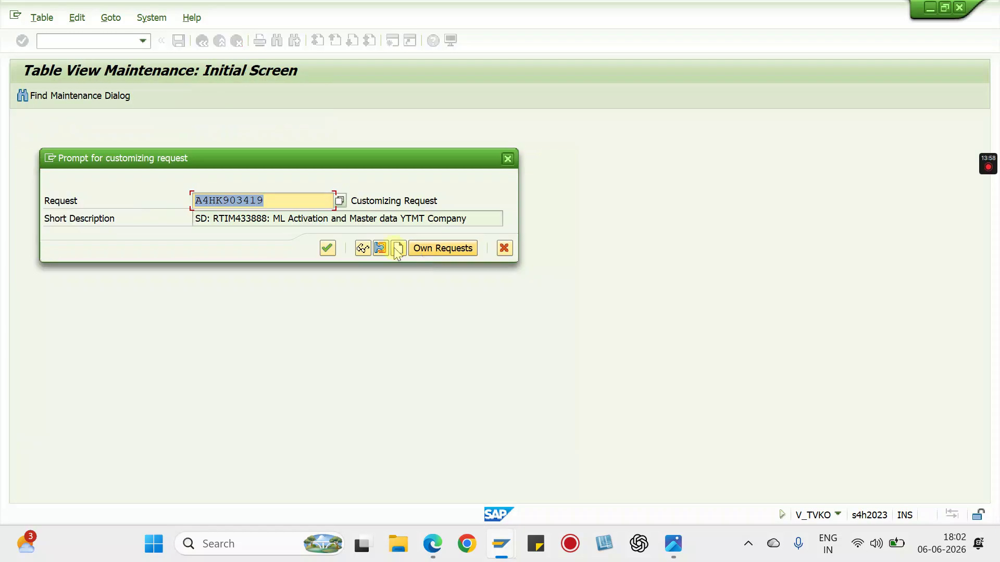
{"action": "left_click", "coordinate": [327, 248]}
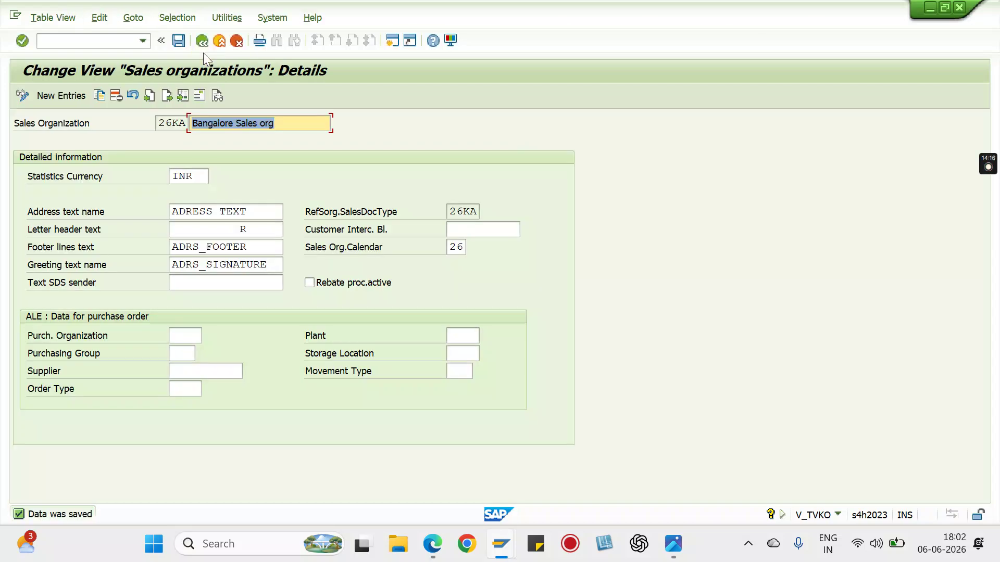
{"action": "left_click", "coordinate": [206, 41]}
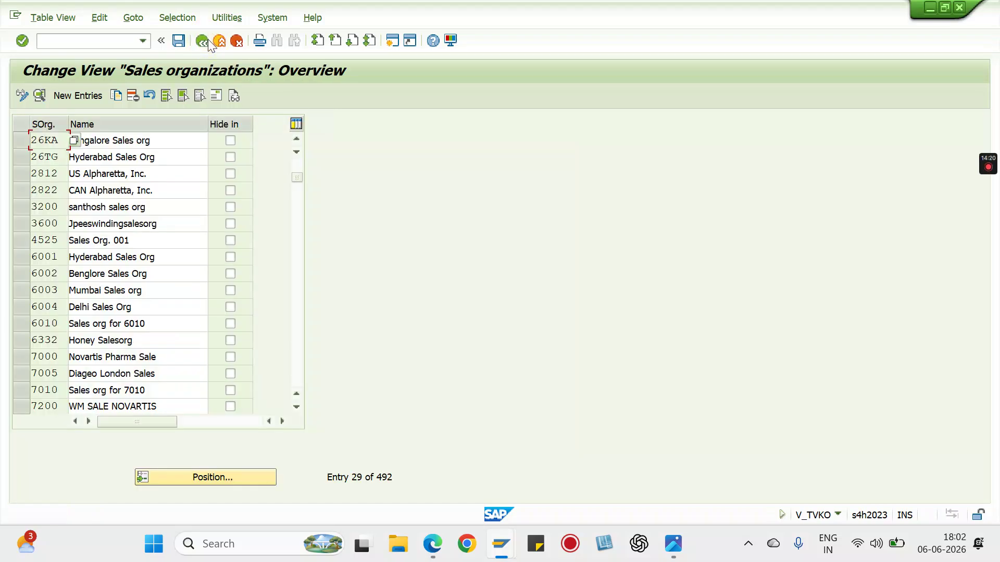
- Open sales organization 26TG, set its Sales Org.Calendar to 26 and save
{"action": "double_click", "coordinate": [54, 157]}
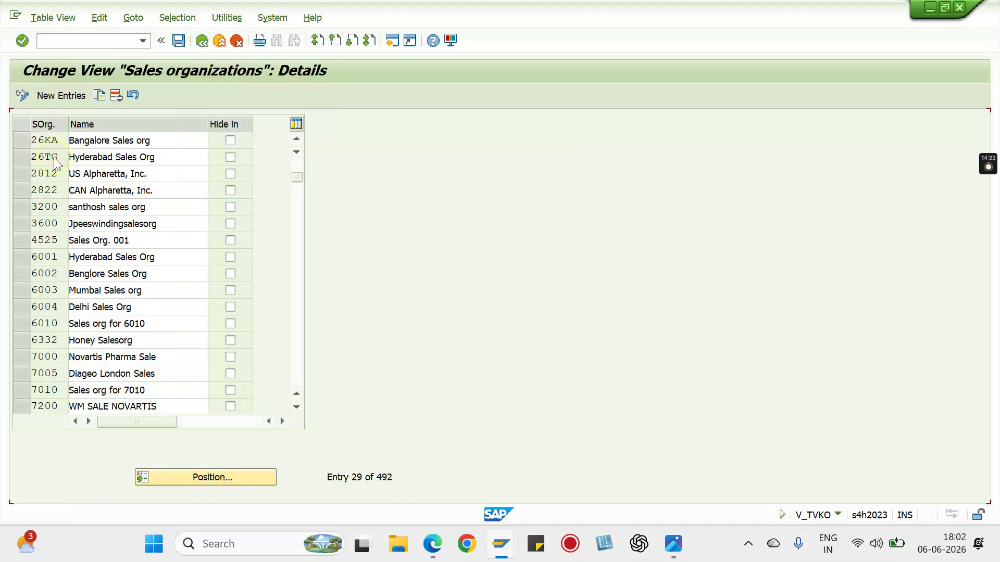
{"action": "double_click", "coordinate": [466, 246]}
{"action": "type", "text": "26"}
{"action": "key", "text": "ctrl+s"}
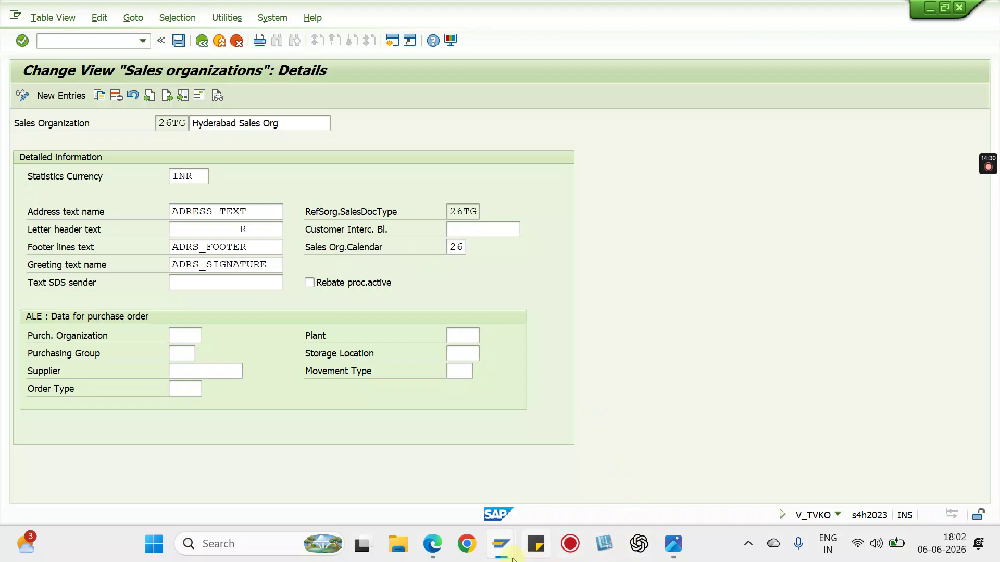
- Switch to Factory Calendar.pdf in Edge and review the note on which organizational units need the factory calendar, marking "company code"
{"action": "mouse_move", "coordinate": [433, 543]}
{"action": "left_click", "coordinate": [434, 465]}
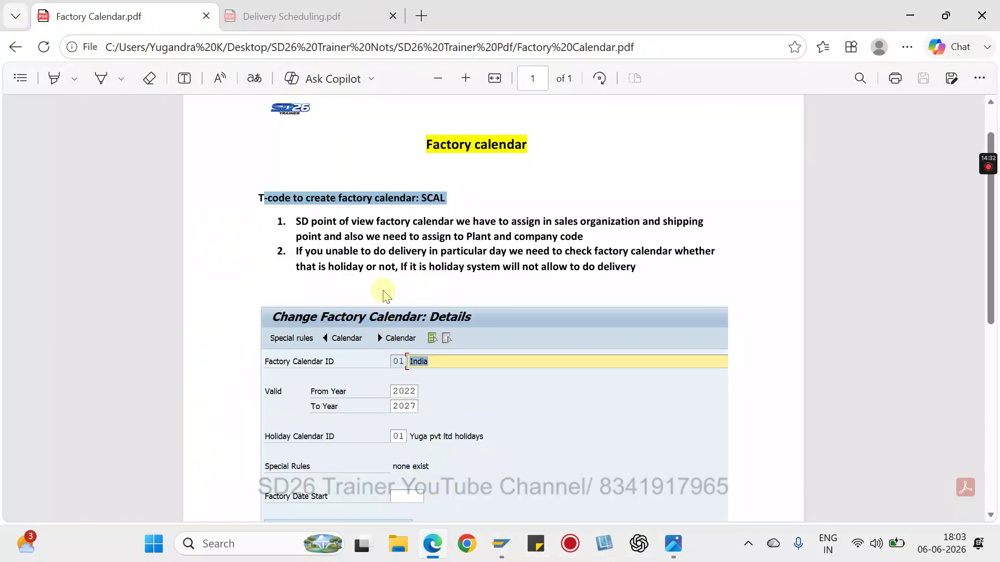
{"action": "left_click_drag", "start_coordinate": [310, 222], "coordinate": [585, 234]}
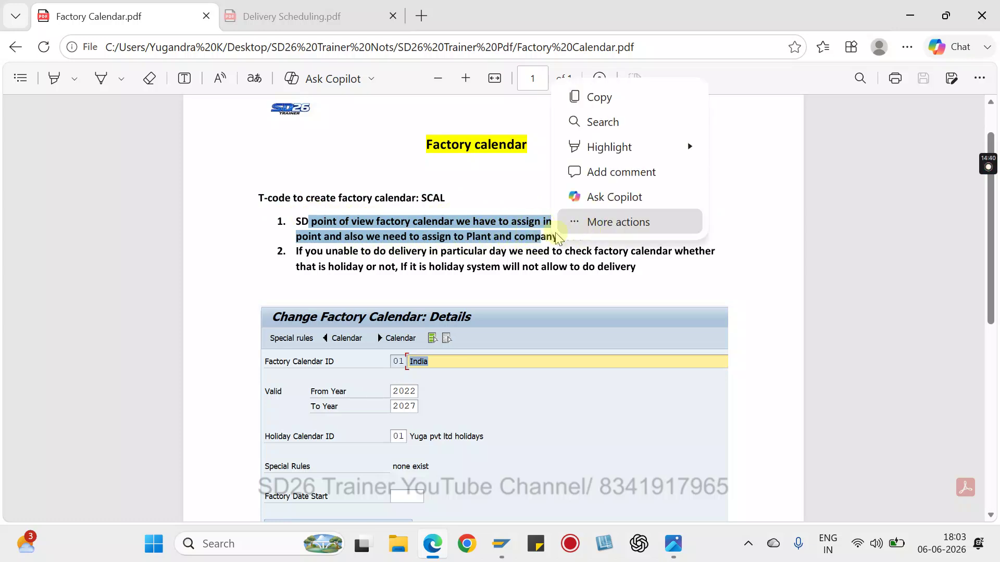
{"action": "left_click", "coordinate": [557, 237]}
{"action": "left_click_drag", "start_coordinate": [514, 237], "coordinate": [585, 241]}
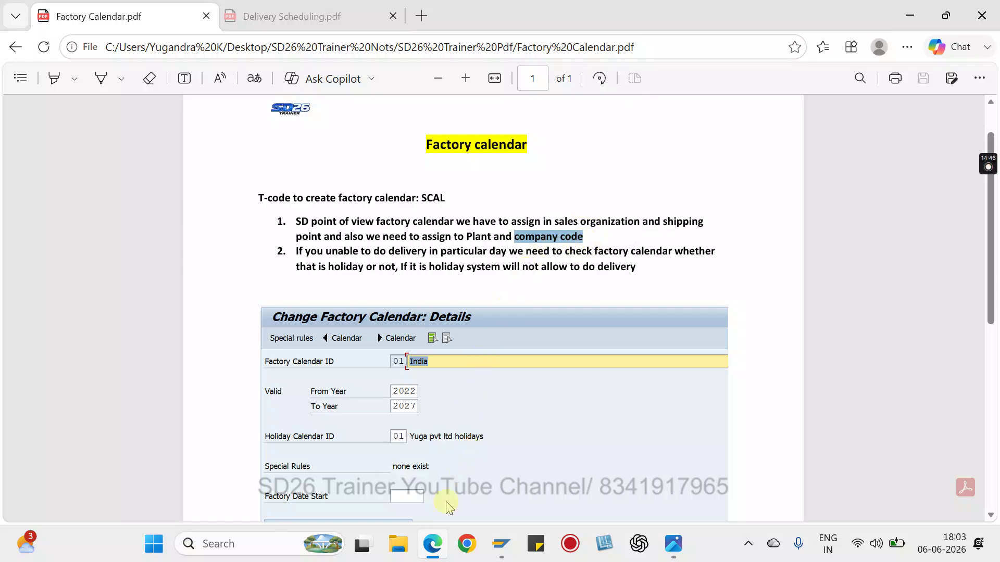
- Switch back to SAP and close the sales organization activity to return to the IMG structure
{"action": "mouse_move", "coordinate": [501, 544]}
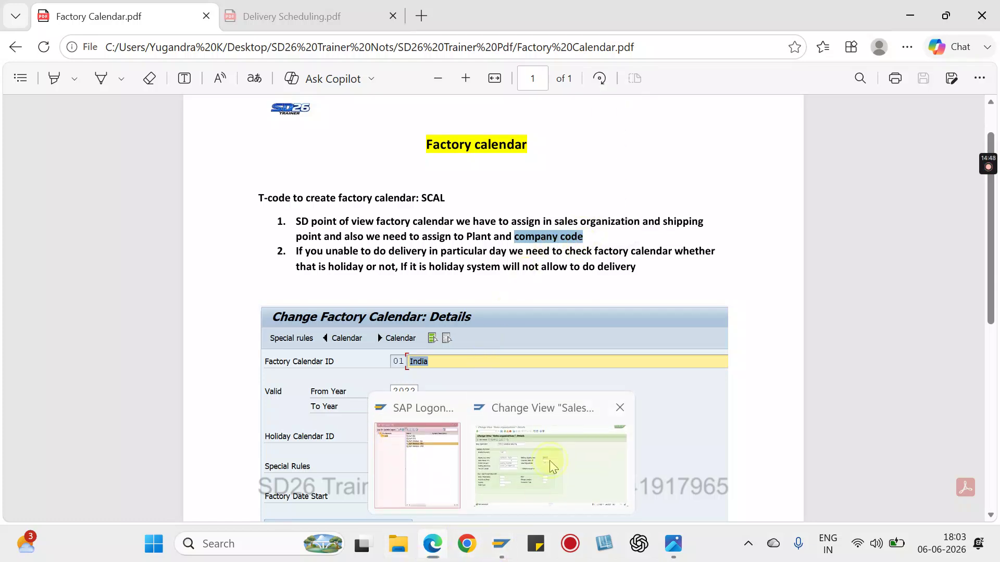
{"action": "left_click", "coordinate": [549, 460]}
{"action": "left_click", "coordinate": [202, 41]}
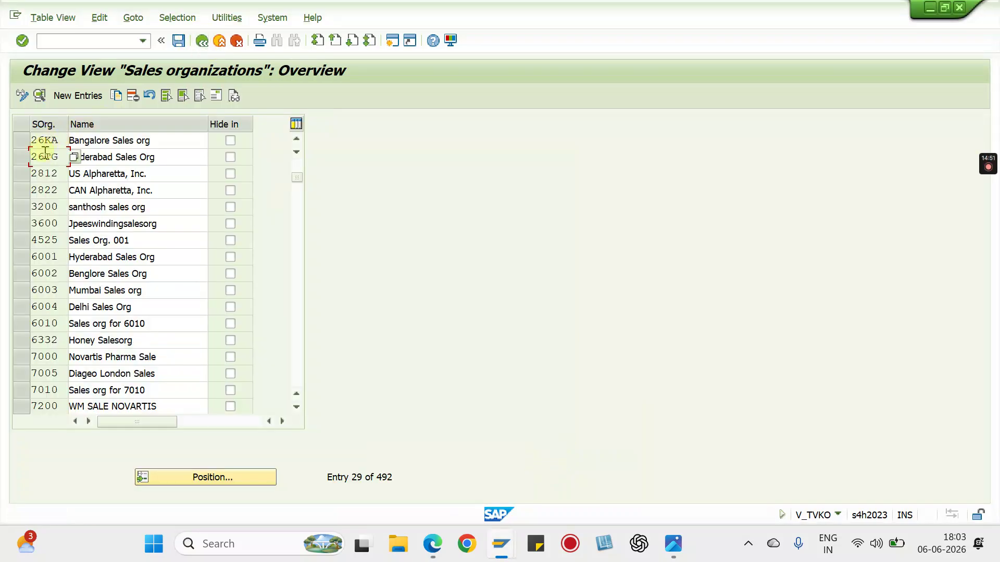
{"action": "left_click", "coordinate": [201, 41]}
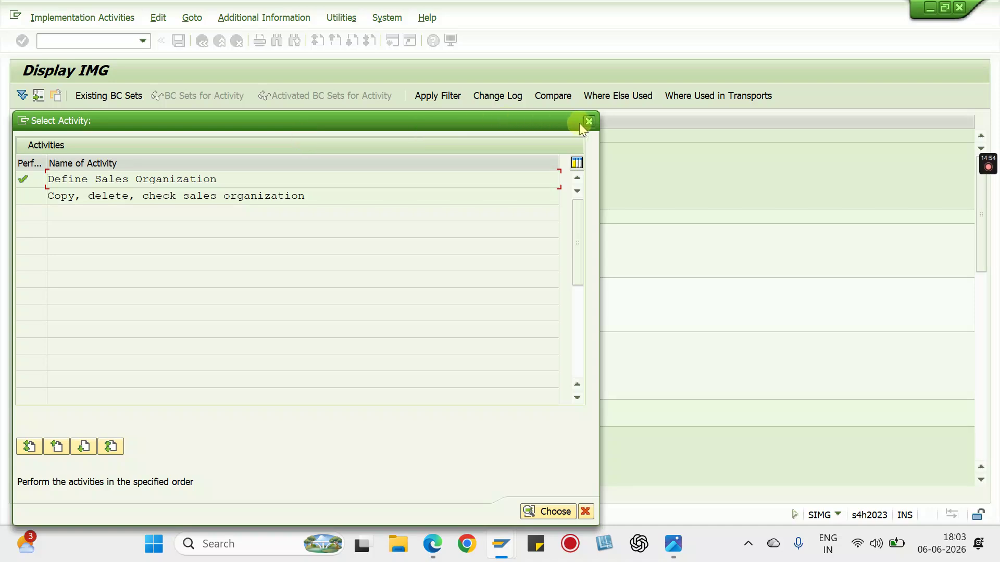
{"action": "left_click", "coordinate": [589, 121]}
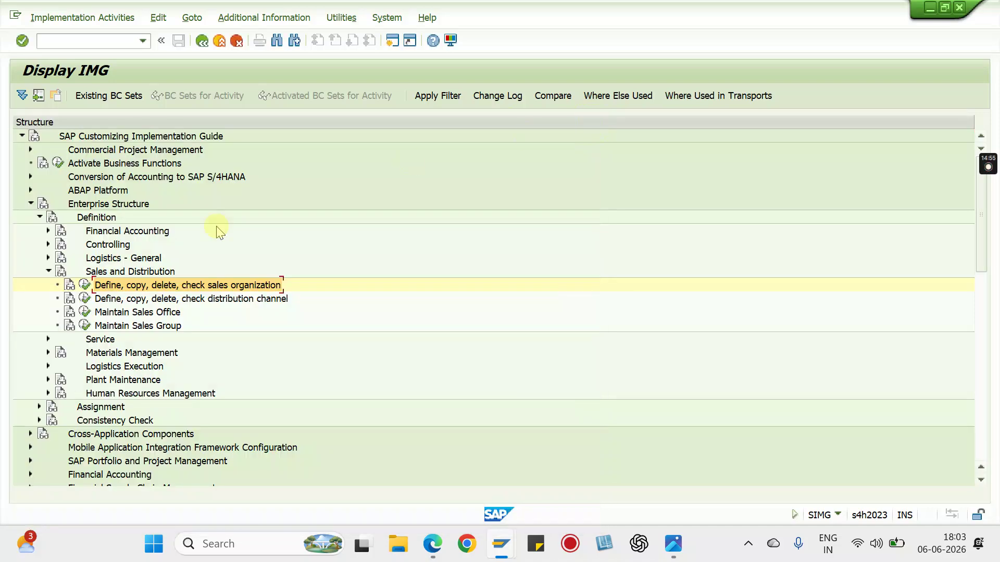
- Collapse Sales and Distribution and open the Define Shipping Point activity under Logistics Execution
{"action": "left_click", "coordinate": [49, 271]}
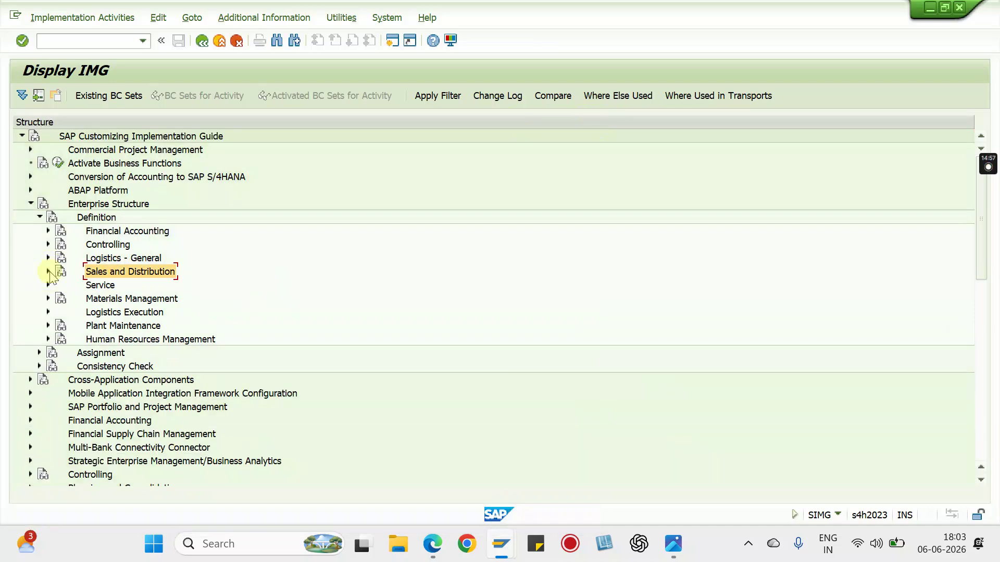
{"action": "left_click", "coordinate": [48, 313]}
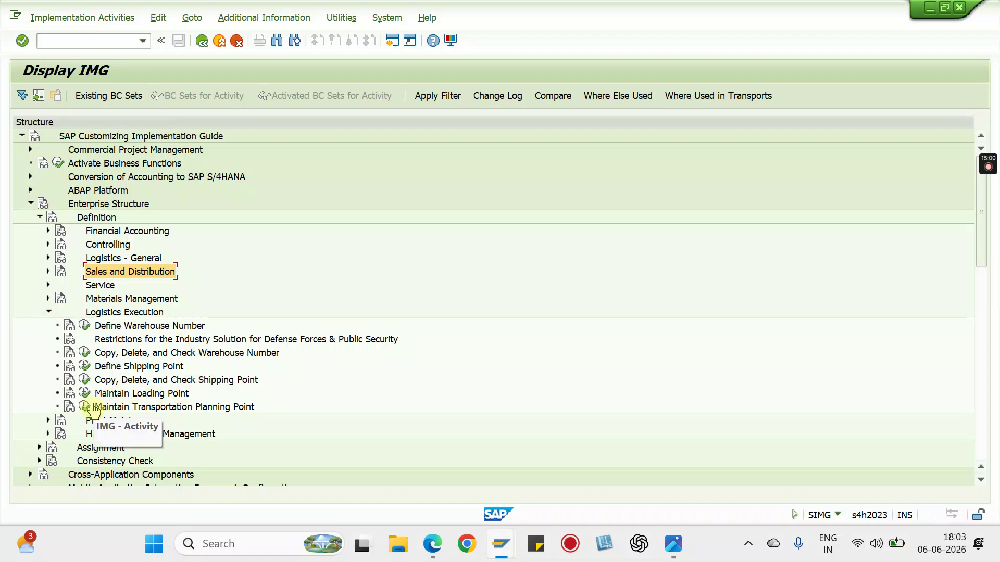
{"action": "left_click", "coordinate": [84, 366]}
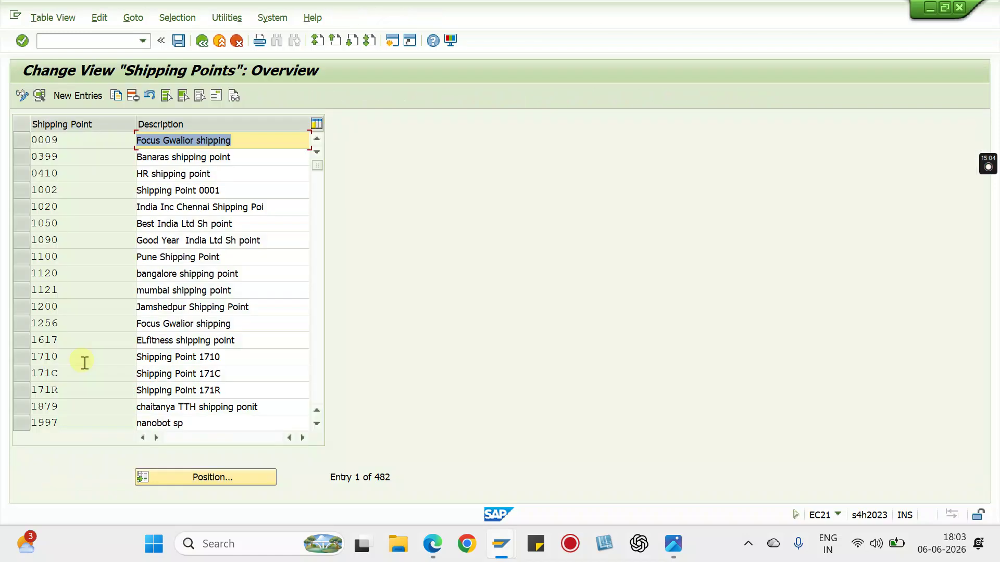
- Jump to the shipping points starting with 26 and open the details of shipping point 26KA
{"action": "left_click", "coordinate": [210, 477]}
{"action": "type", "text": "26"}
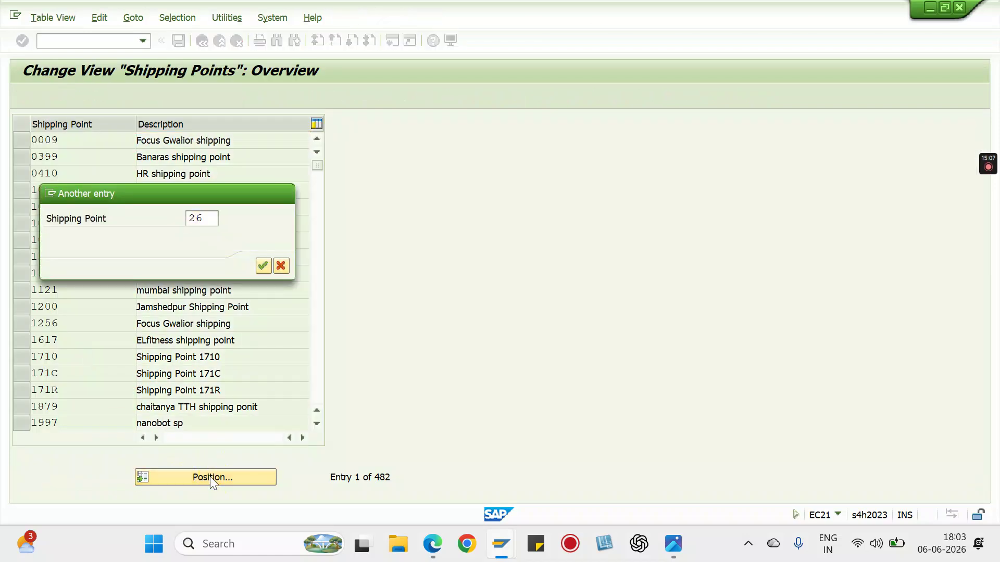
{"action": "key", "text": "Return"}
{"action": "double_click", "coordinate": [74, 139]}
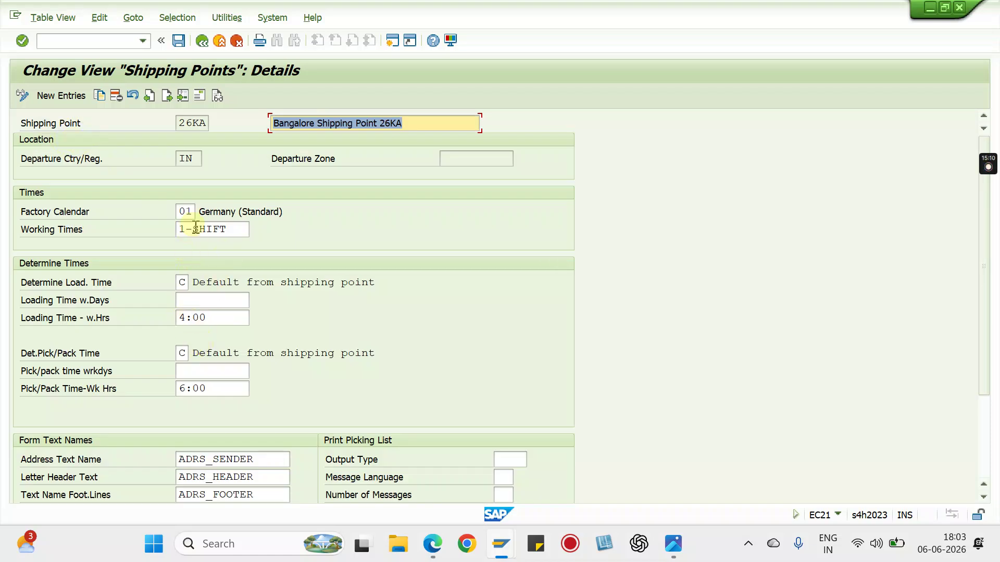
- Set the Factory Calendar of shipping point 26KA to 26 and clear its Working Times
{"action": "left_click_drag", "start_coordinate": [190, 211], "coordinate": [171, 213]}
{"action": "type", "text": "2"}
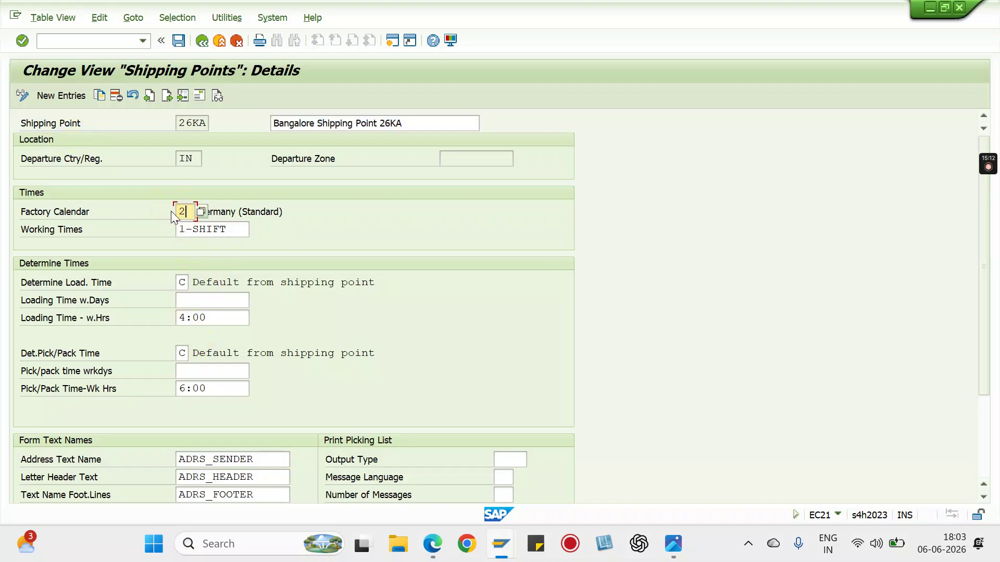
{"action": "type", "text": "6"}
{"action": "key", "text": "Return"}
{"action": "key", "text": "Delete"}
{"action": "key", "text": "Return"}
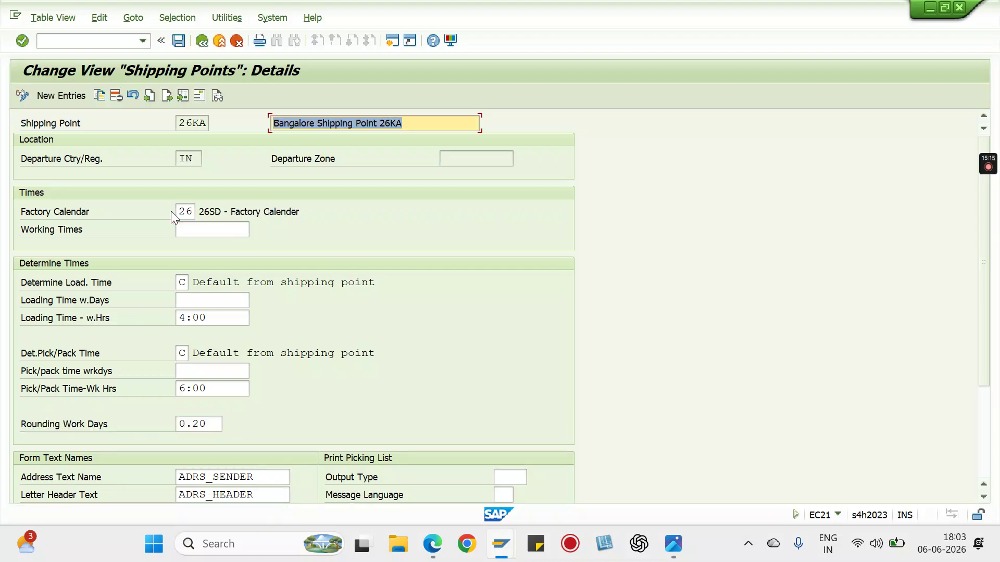
- Move on to shipping point 26TG, clear its Working Times and set its Factory Calendar to 26
{"action": "left_click", "coordinate": [166, 95]}
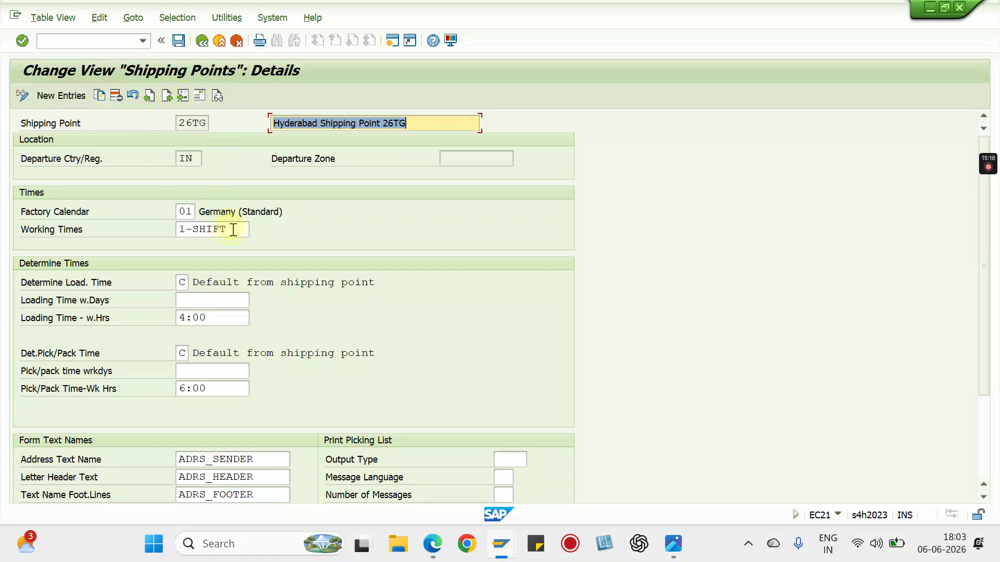
{"action": "left_click_drag", "start_coordinate": [233, 228], "coordinate": [143, 239]}
{"action": "key", "text": "Delete"}
{"action": "key", "text": "Return"}
{"action": "left_click_drag", "start_coordinate": [190, 211], "coordinate": [157, 212]}
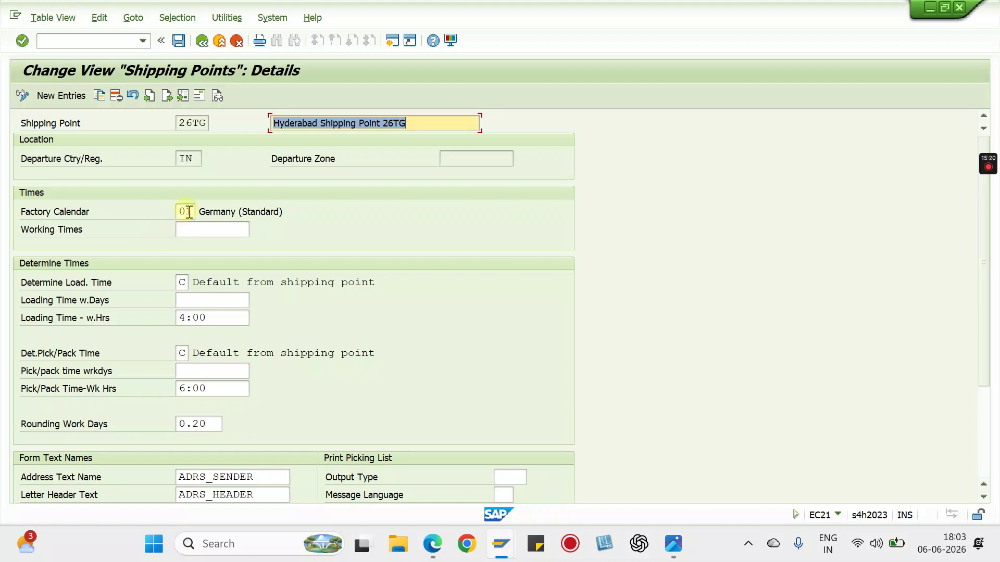
{"action": "type", "text": "26"}
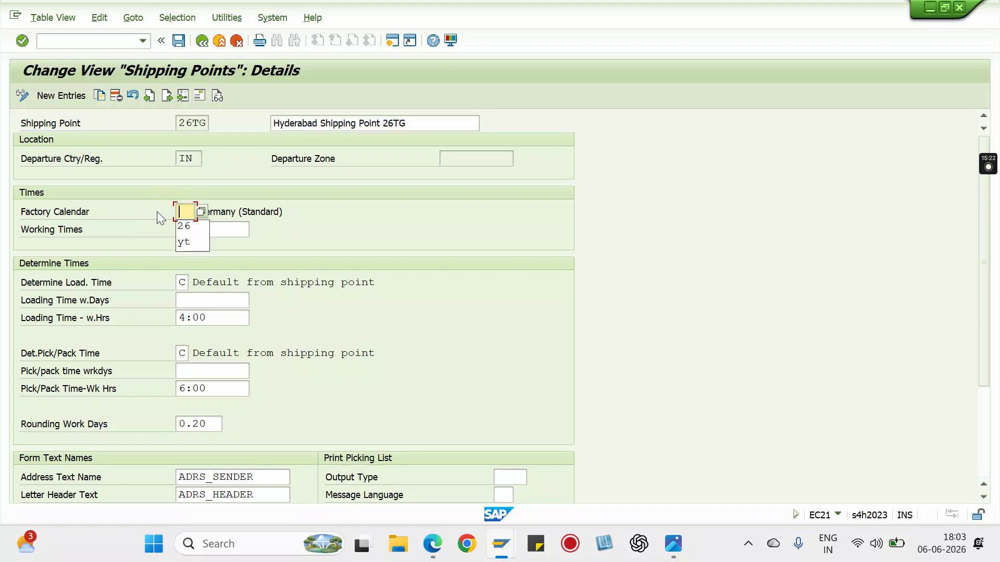
{"action": "key", "text": "Return"}
- Save the changes to shipping points 26KA and 26TG
{"action": "left_click", "coordinate": [206, 97]}
{"action": "left_click", "coordinate": [179, 41]}
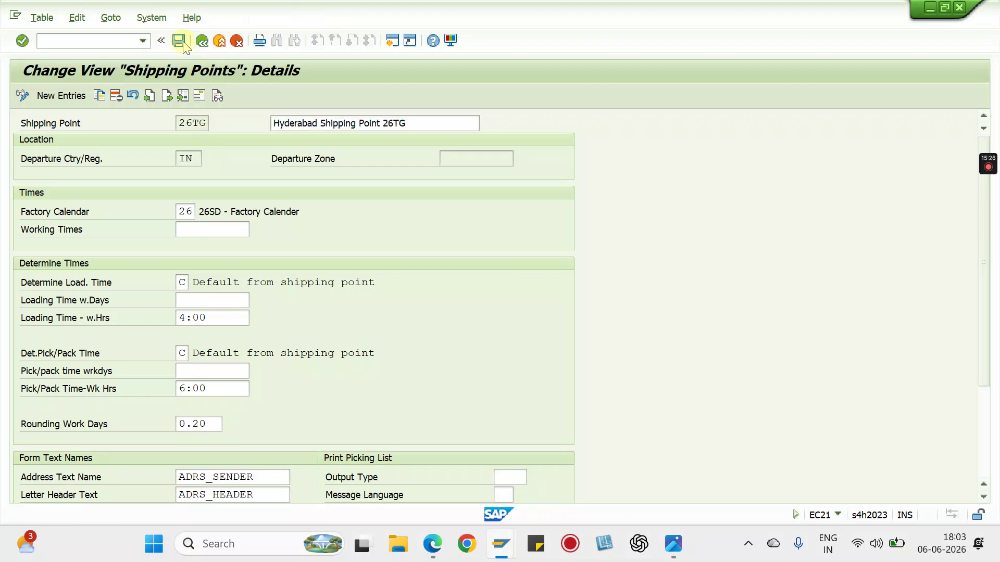
{"action": "left_click", "coordinate": [327, 248]}
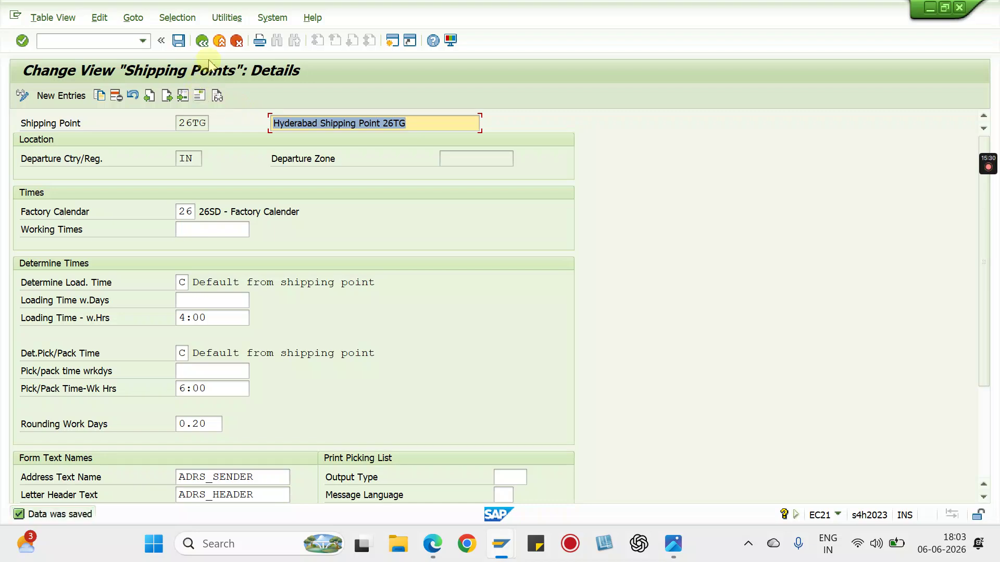
{"action": "left_click", "coordinate": [178, 41]}
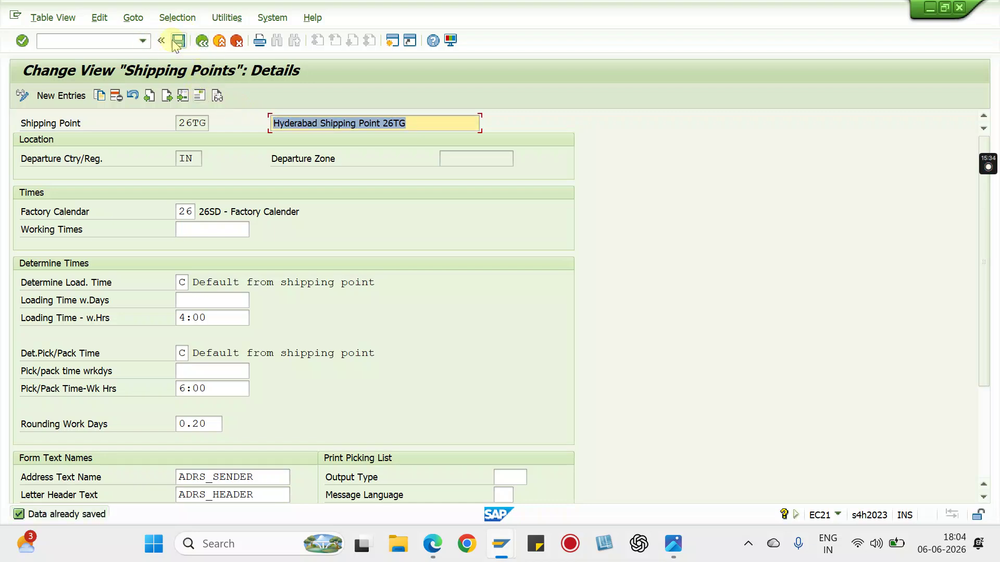
- End the transaction to return to SAP Easy Access and switch to the image Class 67.jpeg in Photos
{"action": "left_click", "coordinate": [89, 40]}
{"action": "type", "text": "/n"}
{"action": "key", "text": "Return"}
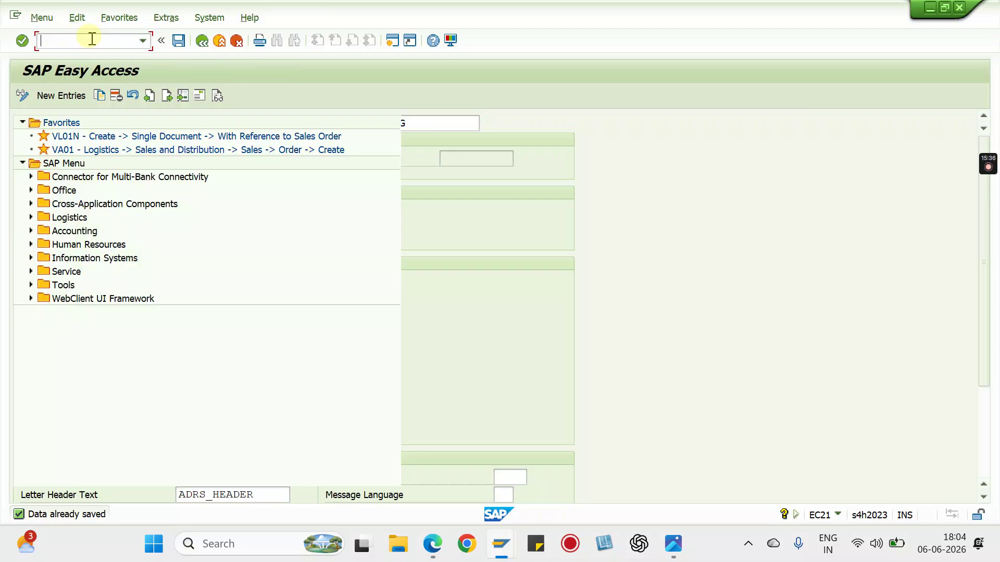
{"action": "mouse_move", "coordinate": [674, 543]}
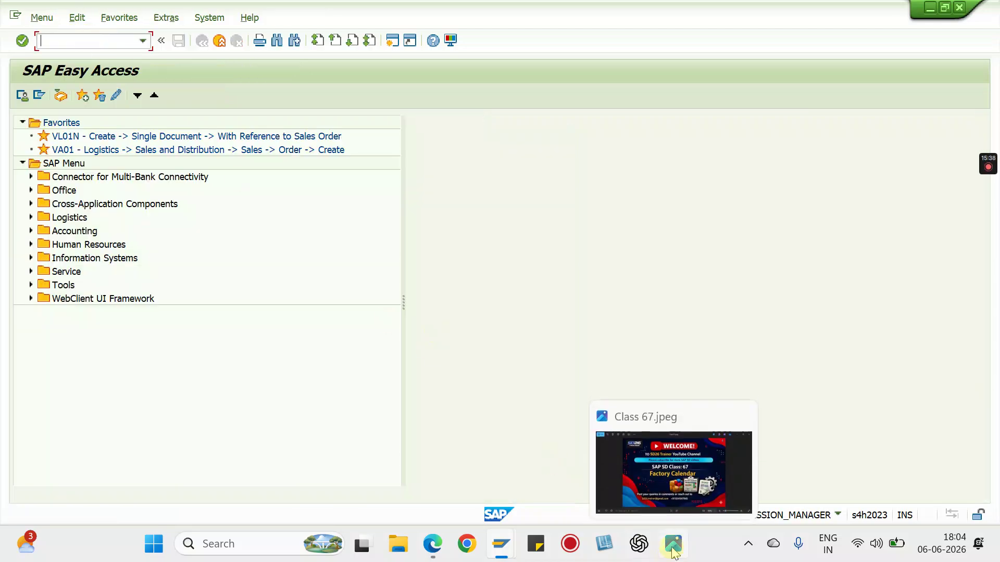
{"action": "left_click", "coordinate": [673, 477]}
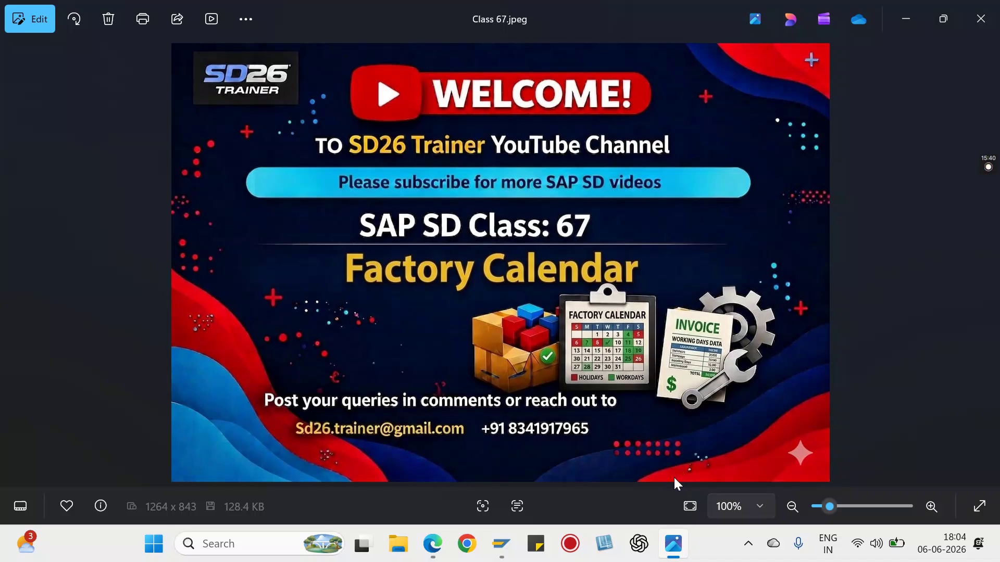